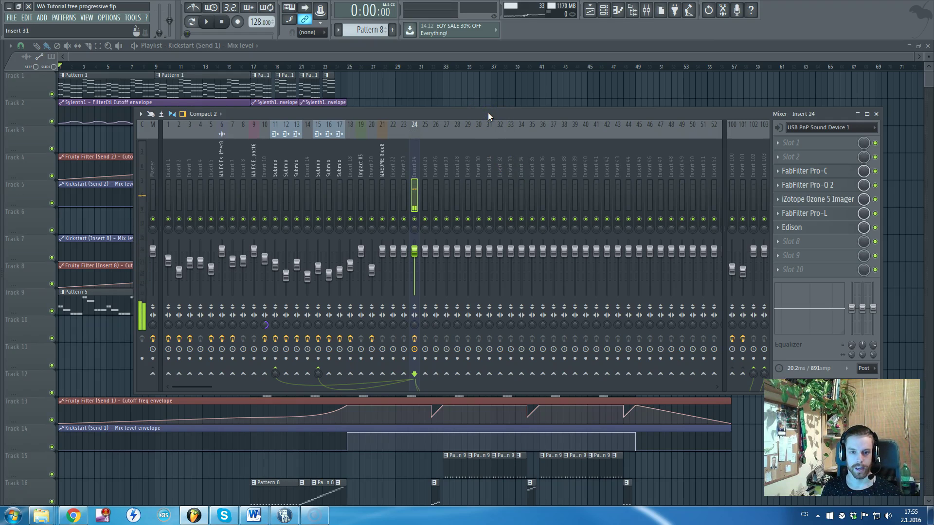
Hide the mixer and look over the clips and automation envelopes in the playlist arrangement.
key("F9")
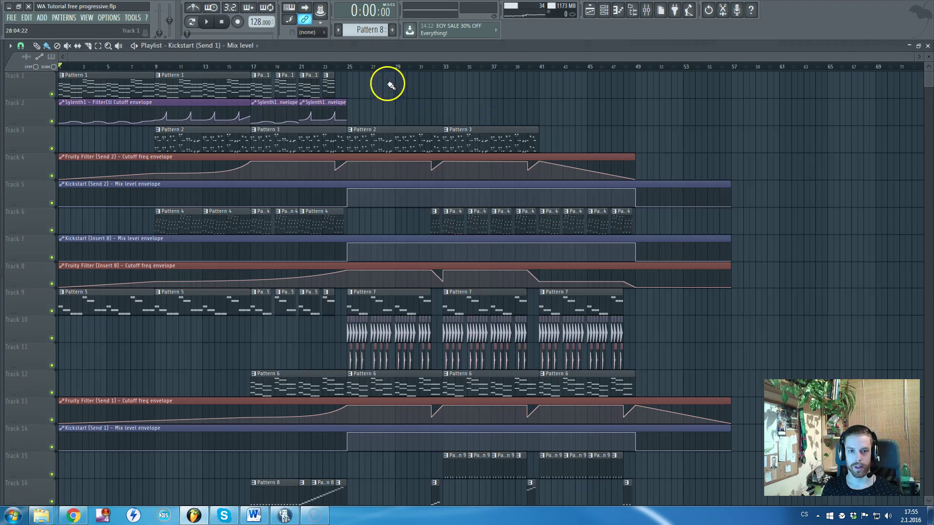
scroll(350, 107, "down", 3)
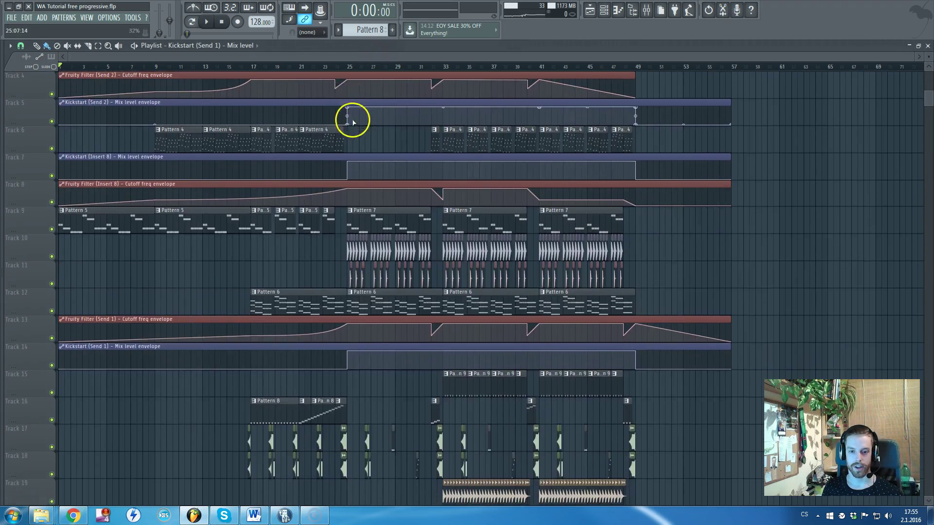
scroll(355, 124, "up", 3)
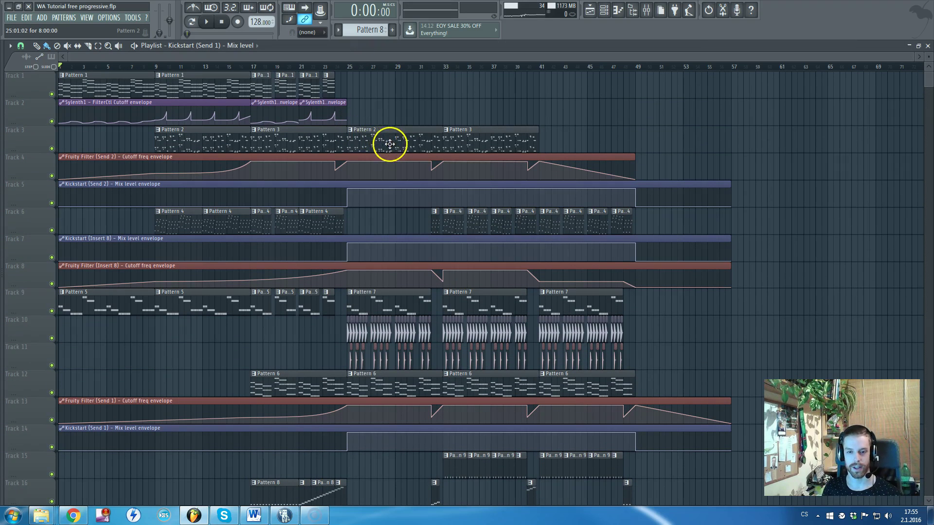
left_click(417, 169)
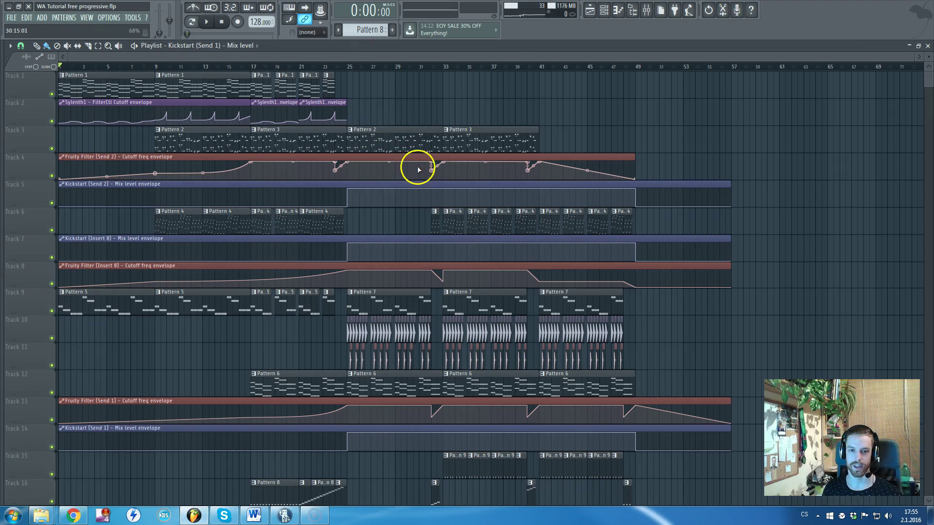
left_click(420, 87)
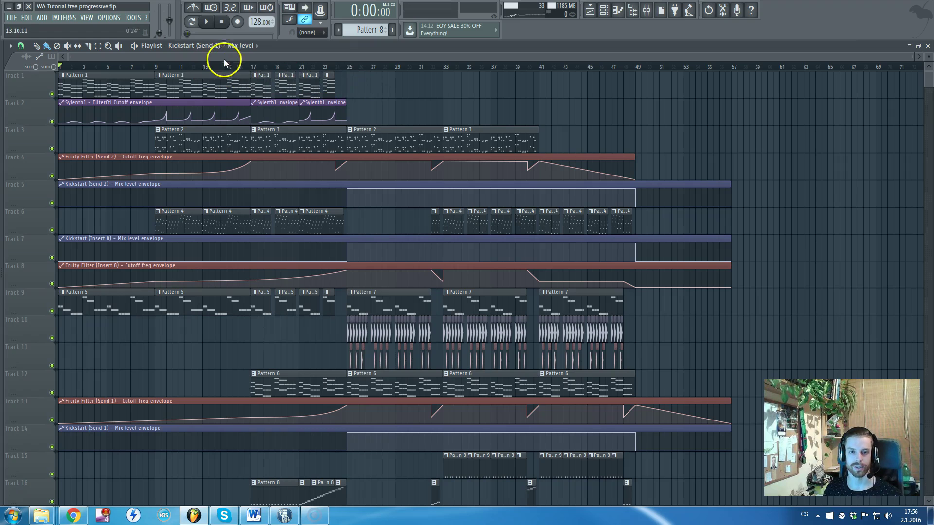
Play the whole song from the beginning past bar 49, following the playlist arrangement, and stop playback.
left_click(214, 27)
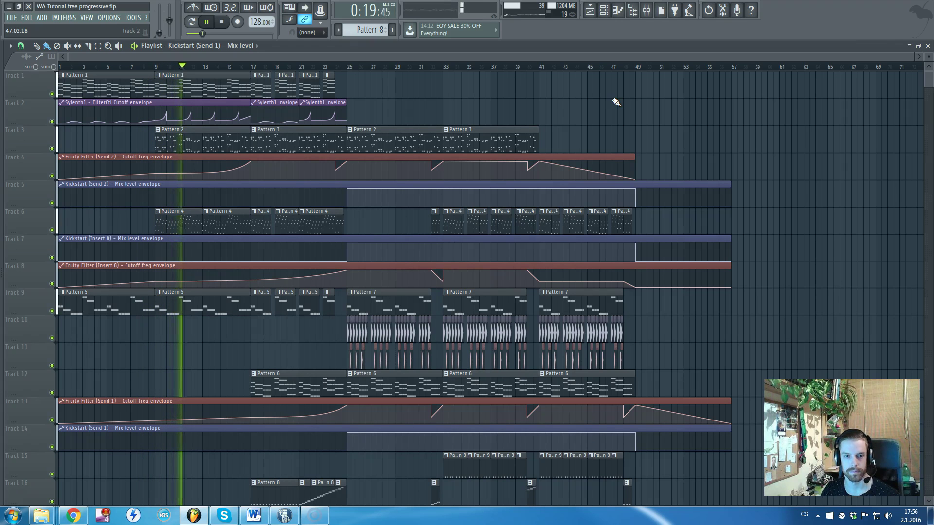
scroll(444, 146, "down", 10)
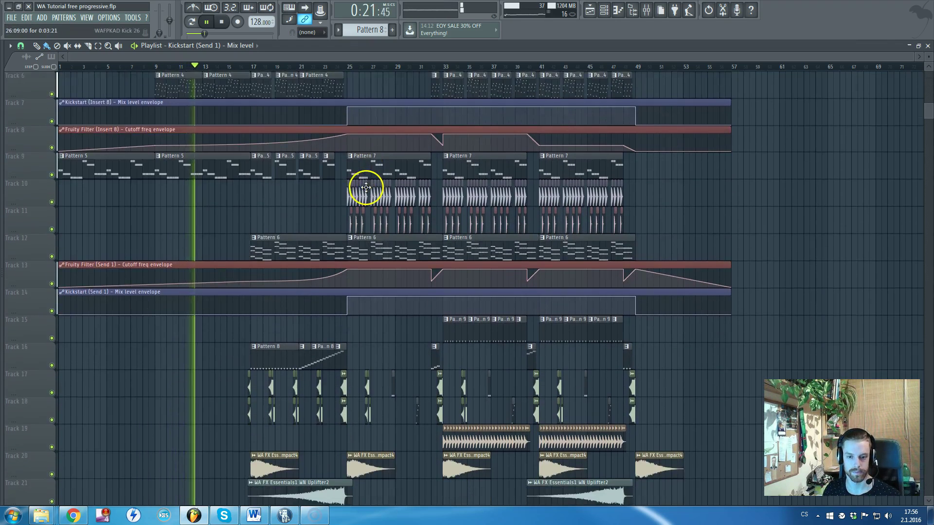
scroll(368, 189, "up", 10)
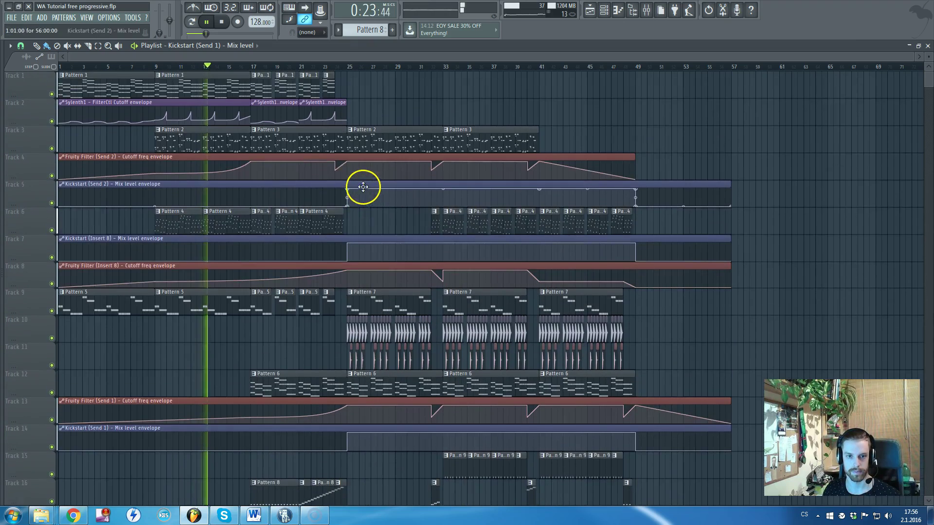
scroll(349, 178, "down", 3)
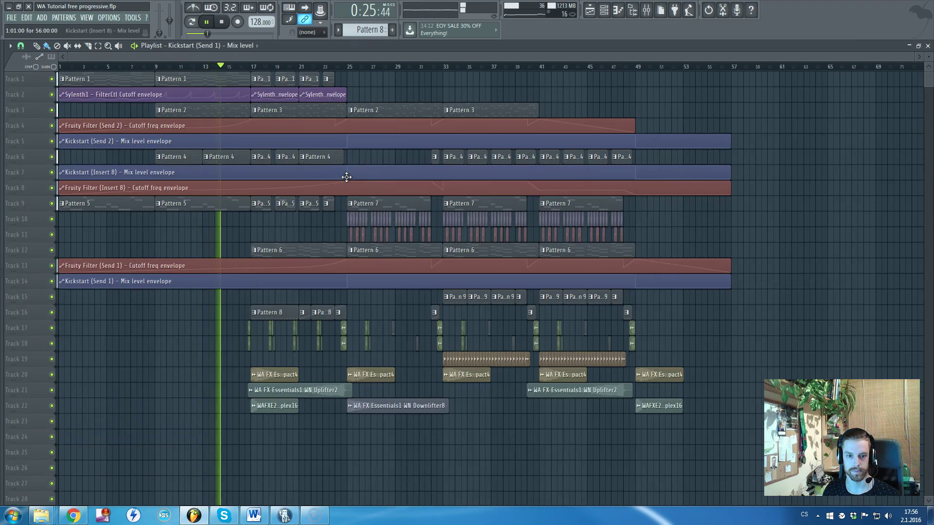
scroll(347, 178, "up", 3)
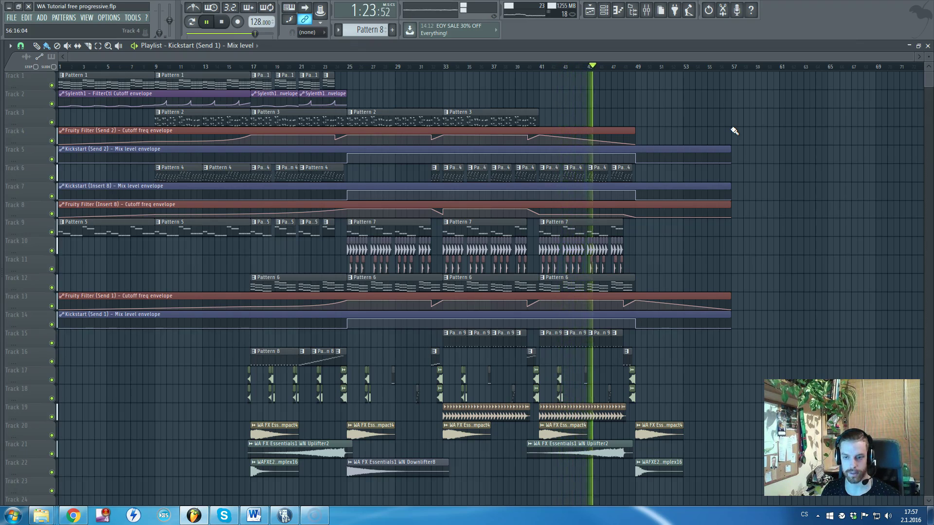
left_click_drag(705, 344, 678, 149)
scroll(617, 233, "up", 3)
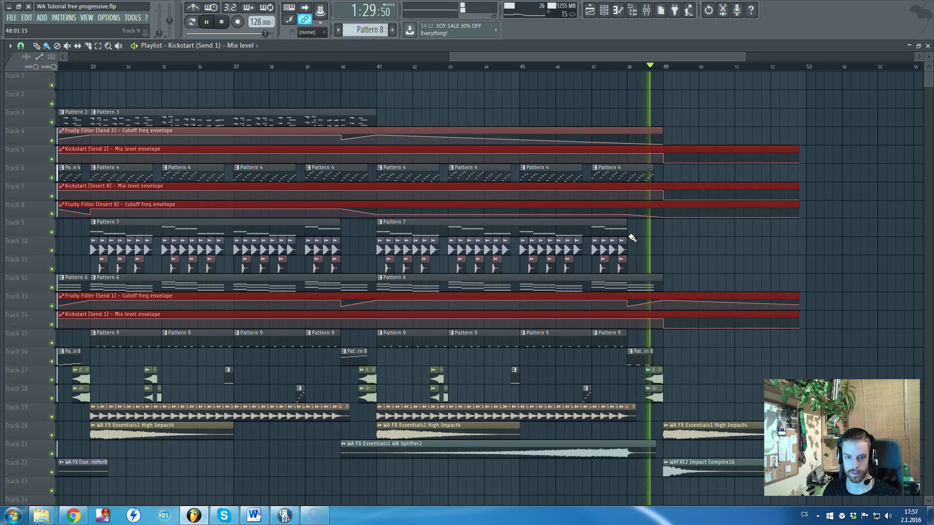
scroll(631, 236, "down", 4)
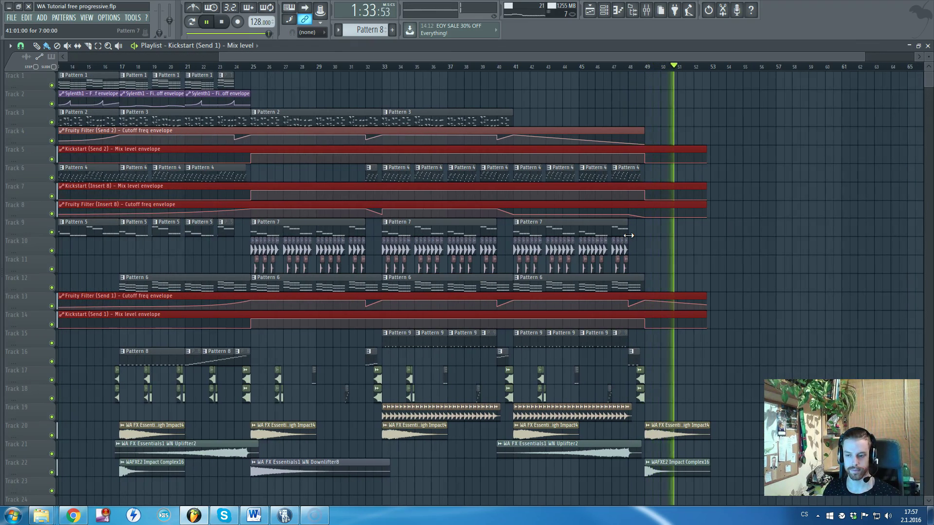
key("space")
scroll(365, 243, "up", 2)
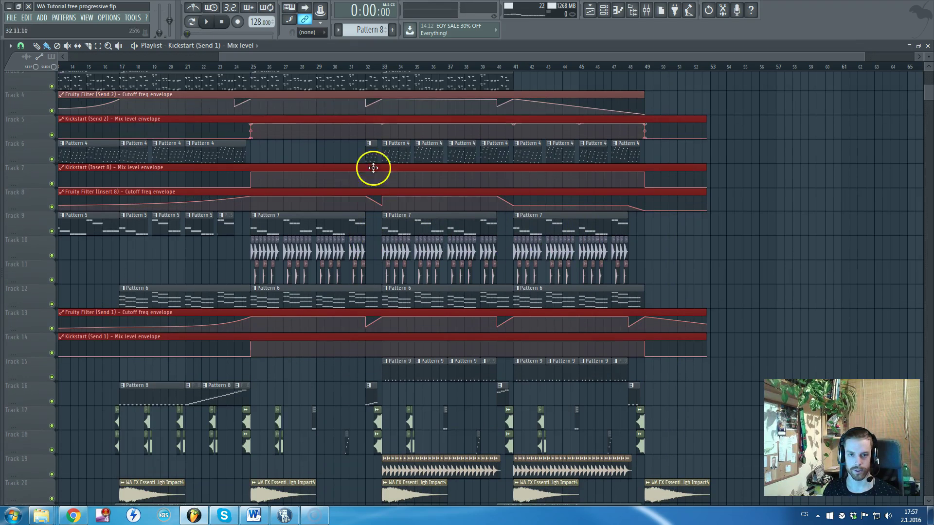
left_click_drag(384, 57, 202, 52)
scroll(173, 214, "up", 2)
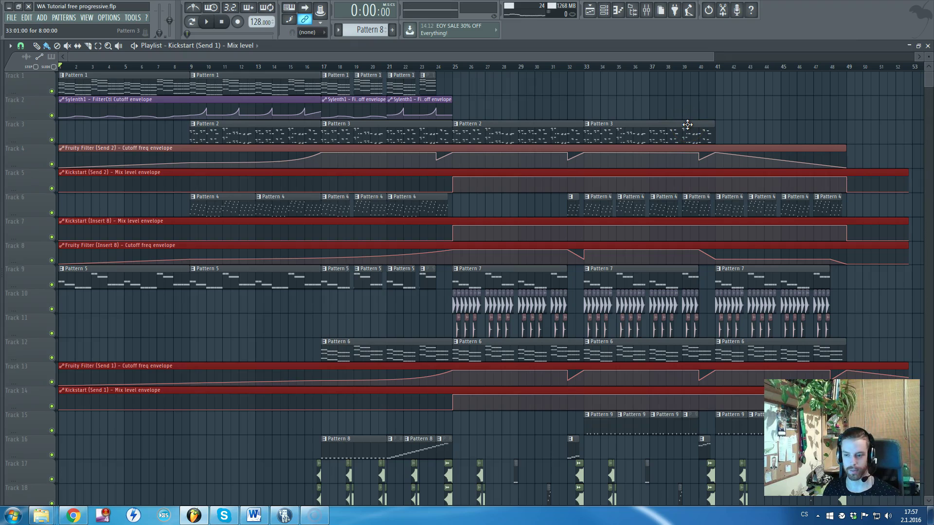
Close the playlist to view the channel rack, and reopen the playlist arrangement.
left_click(927, 46)
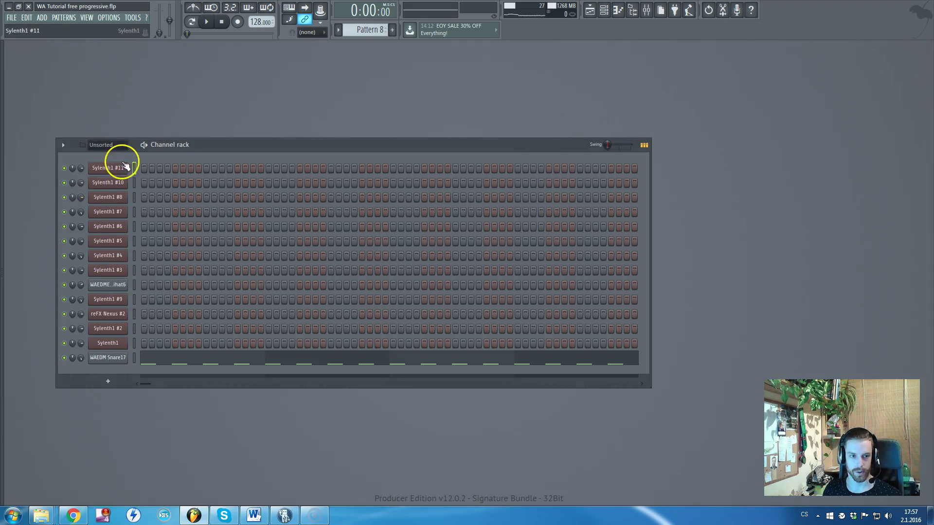
key("F5")
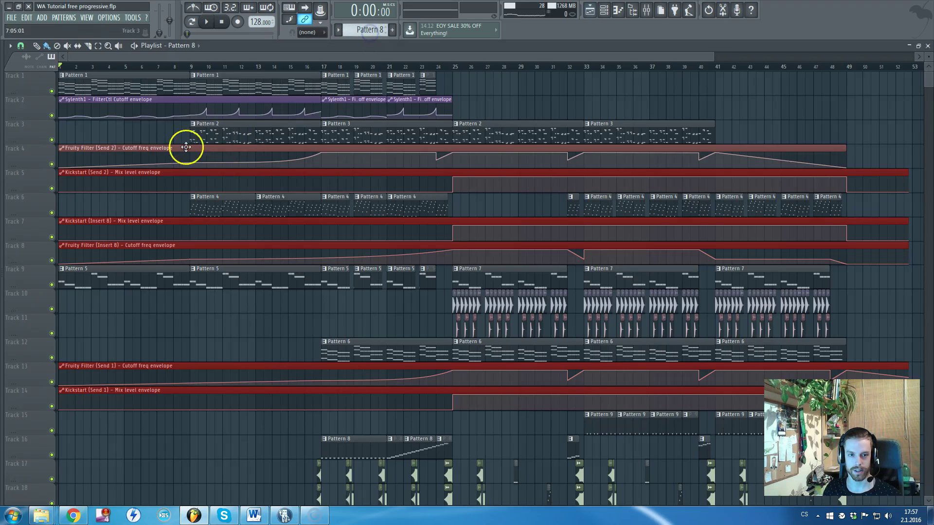
scroll(381, 293, "down", 1)
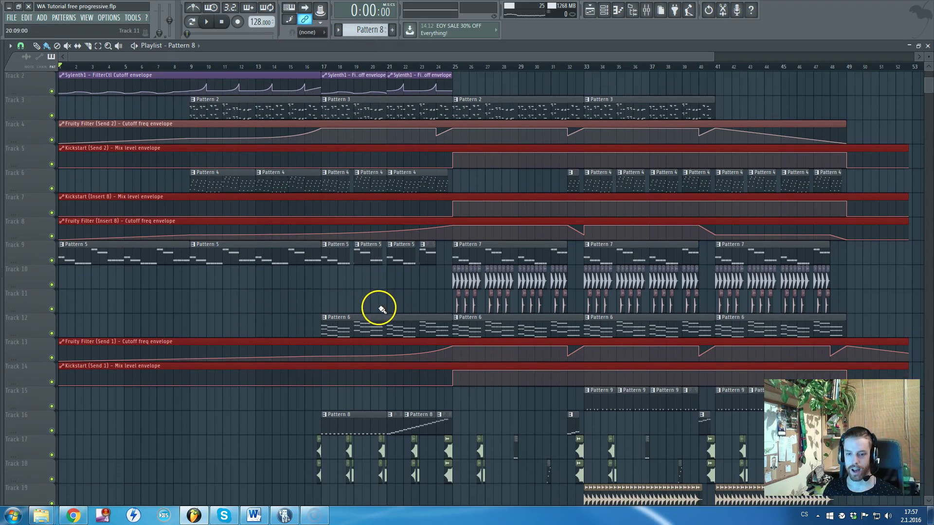
scroll(381, 309, "up", 1)
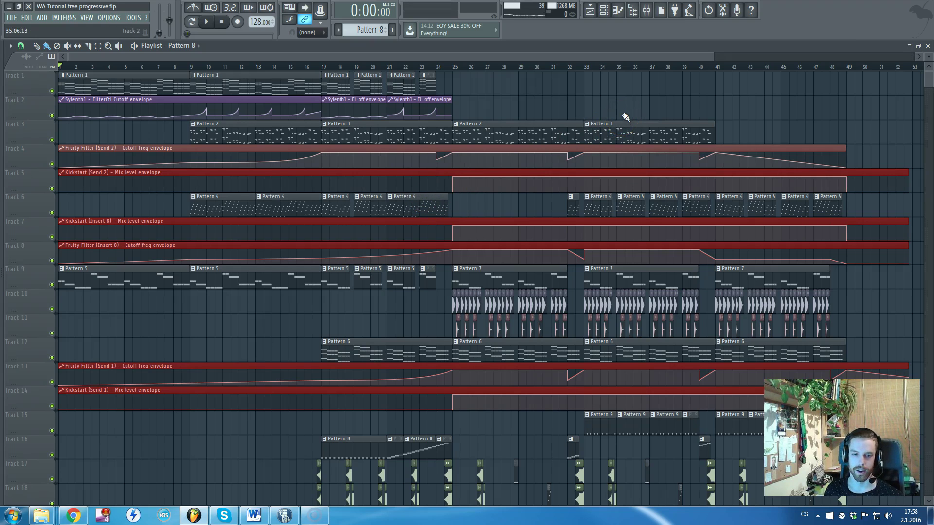
Examine the instruments in the channel rack once more, and return to the playlist to review its tracks.
left_click(928, 45)
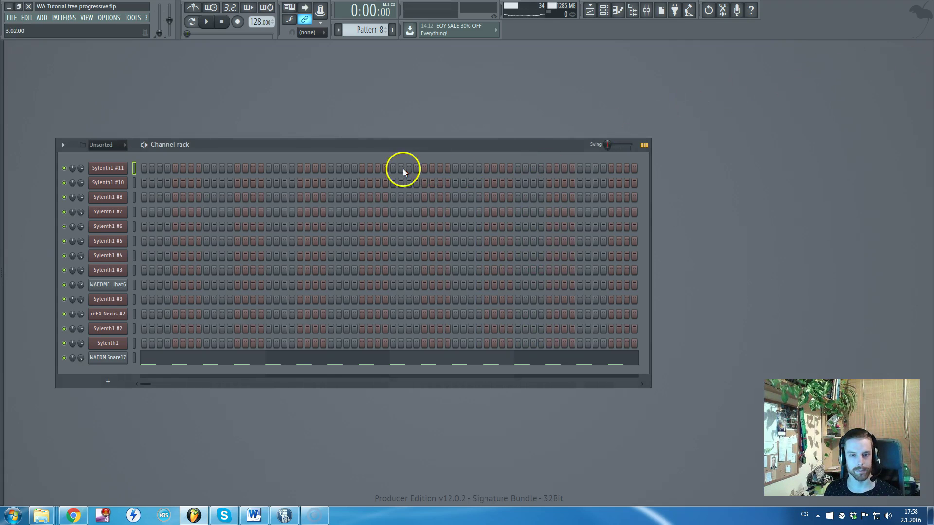
left_click_drag(402, 145, 479, 125)
left_click(372, 30)
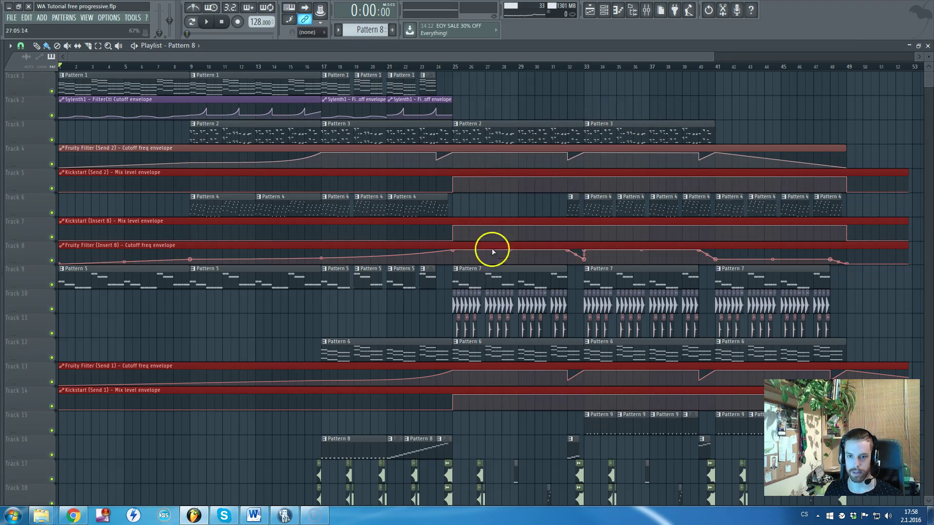
scroll(548, 116, "down", 5)
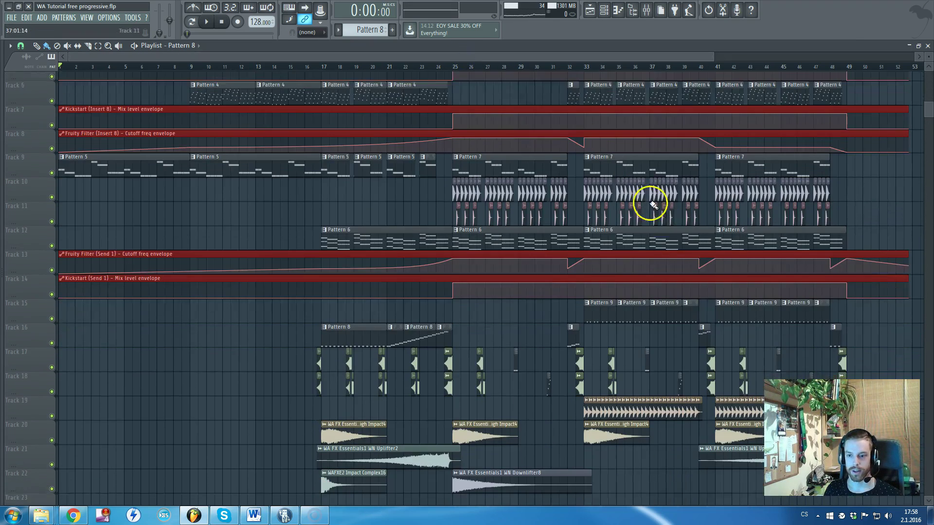
scroll(725, 365, "up", 5)
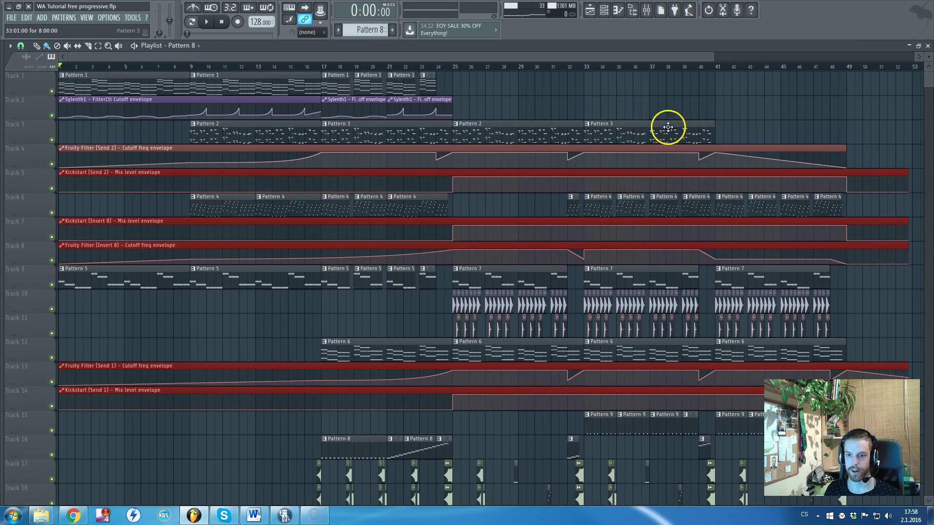
Play a short part of the arrangement from just before bar 41, and stop playback.
left_click_drag(564, 66, 680, 183)
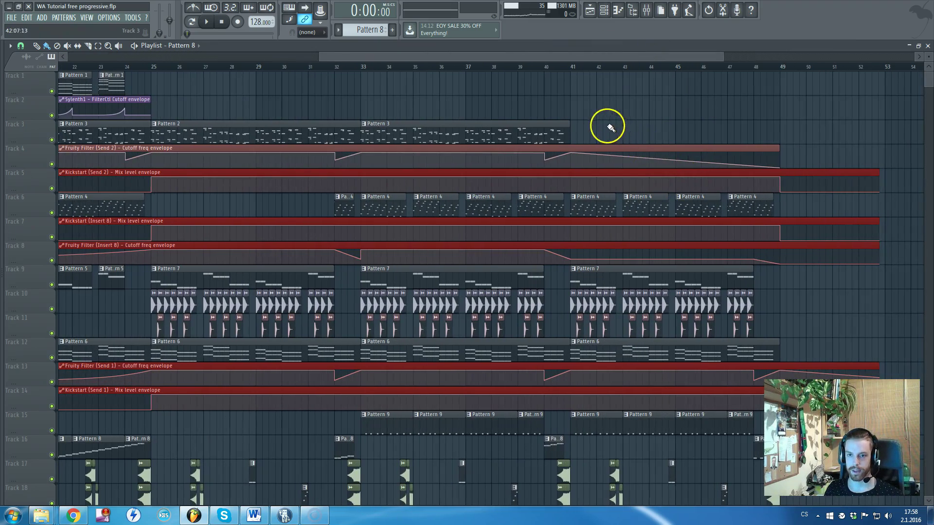
scroll(593, 173, "down", 7)
left_click(566, 67)
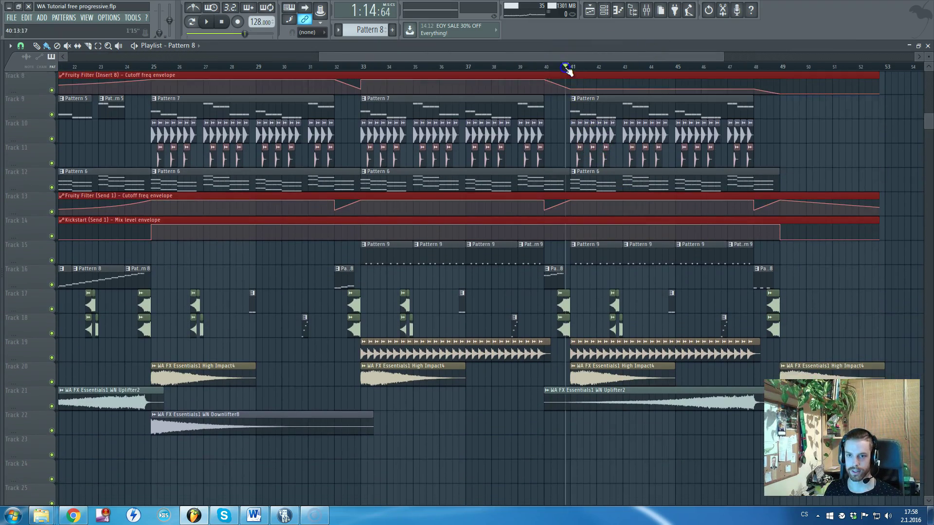
scroll(605, 156, "up", 5)
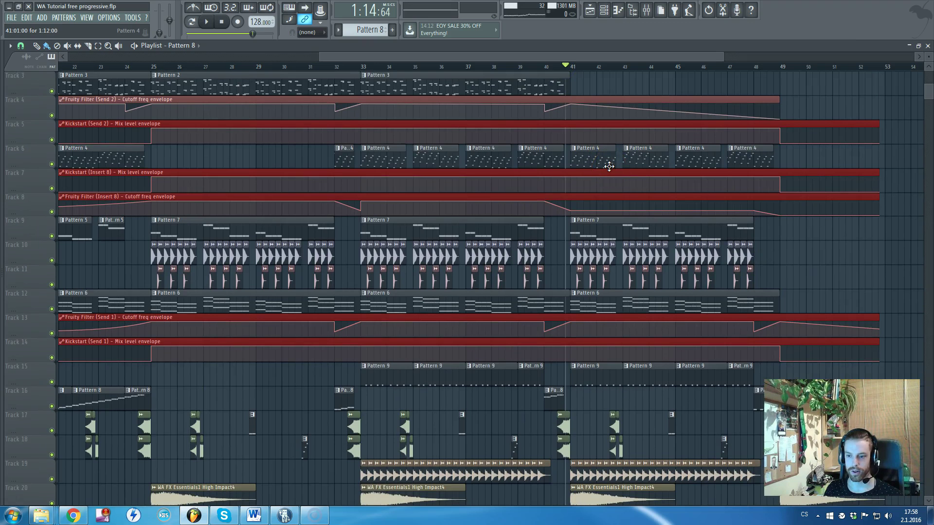
key("space")
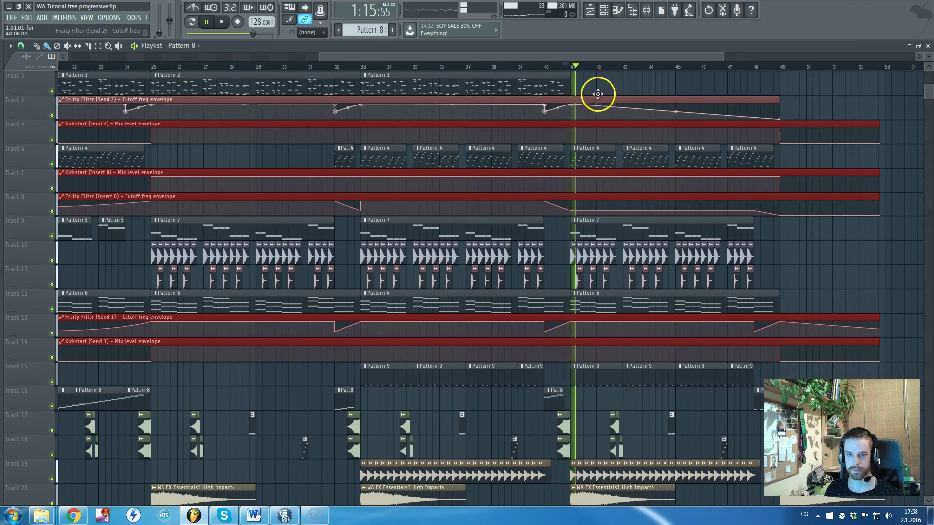
left_click_drag(598, 56, 281, 145)
key("space")
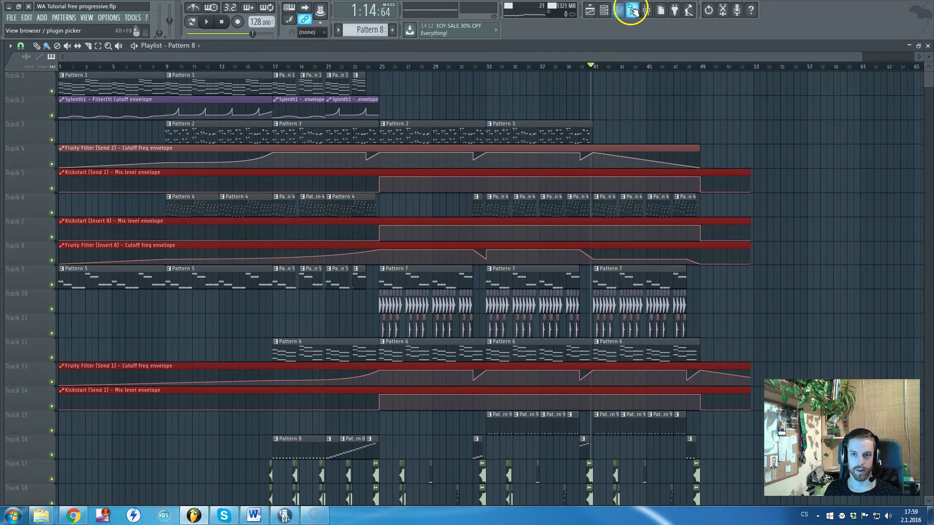
Open the mixer and inspect the effect chains on the Master and Insert 24 tracks.
left_click(646, 9)
left_click(149, 167)
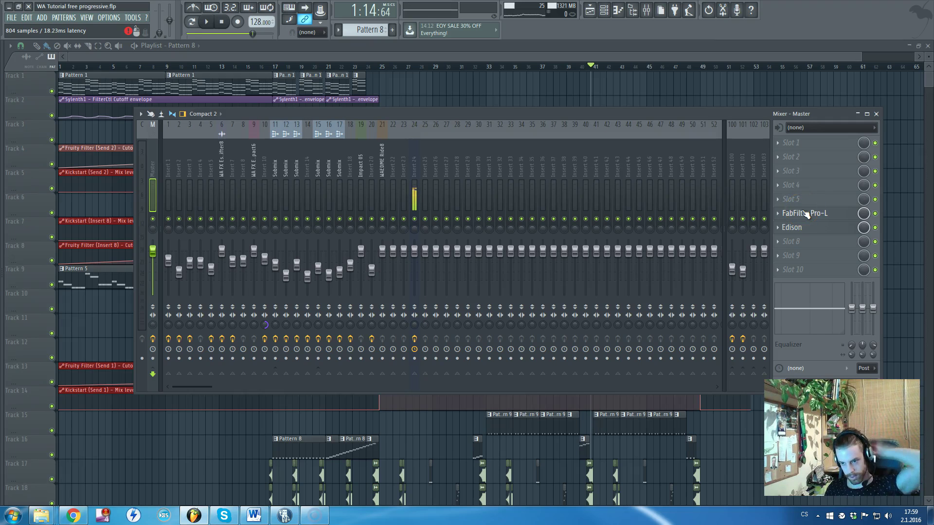
left_click_drag(234, 176, 408, 168)
left_click(414, 166)
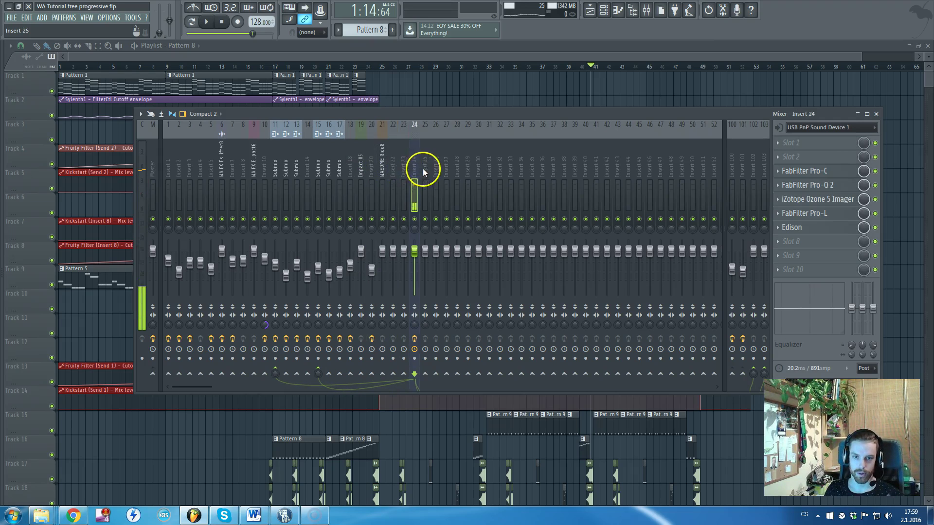
Inspect the effect slots of the mixer tracks from Insert 22 down to 11, including the ride, impact and Submix tracks.
left_click(391, 170)
left_click(378, 170)
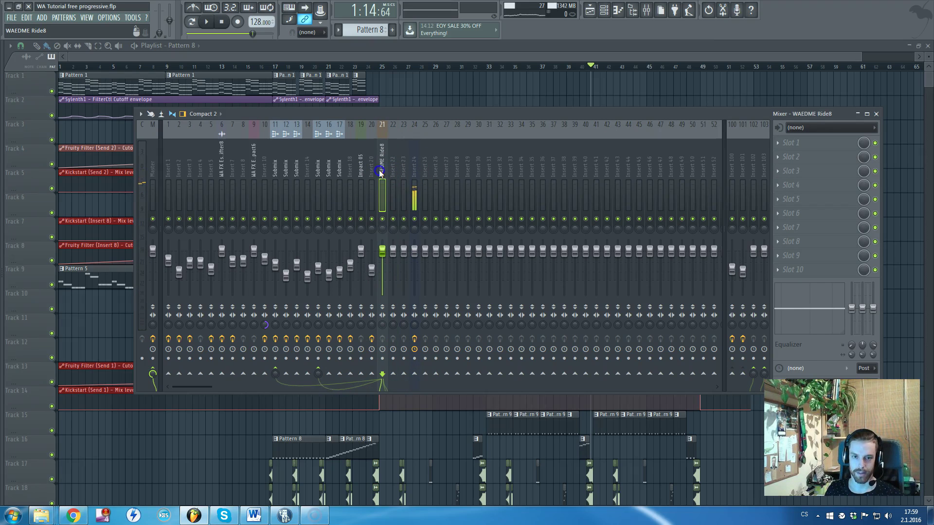
left_click(361, 172)
left_click(340, 170)
left_click(324, 172)
left_click(316, 170)
left_click(298, 171)
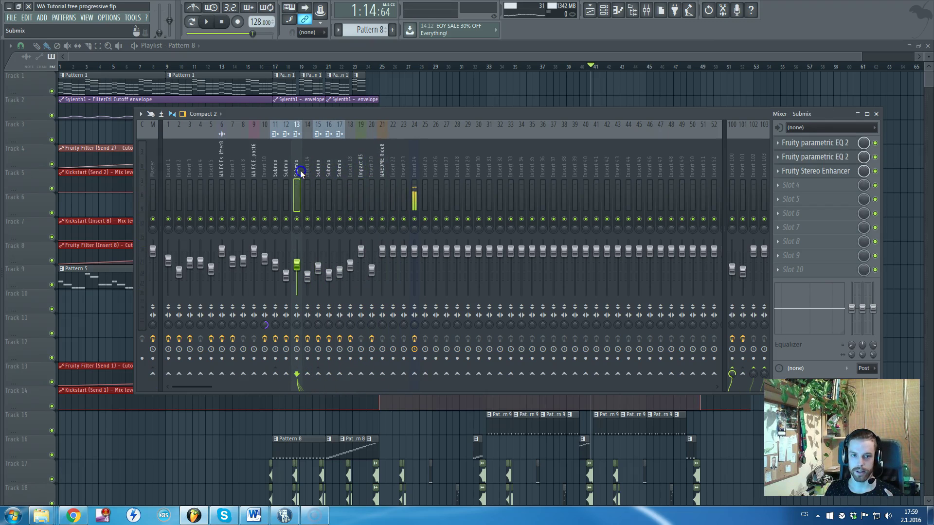
left_click(286, 170)
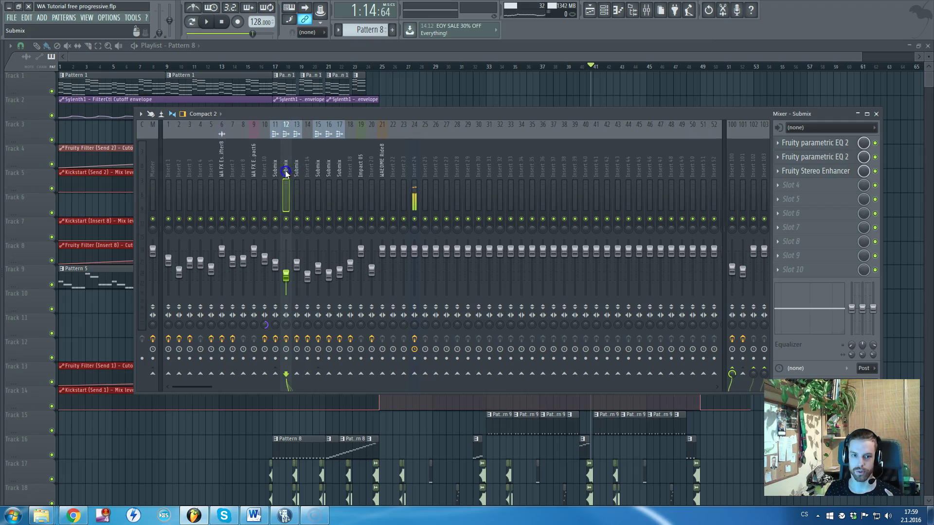
left_click(276, 170)
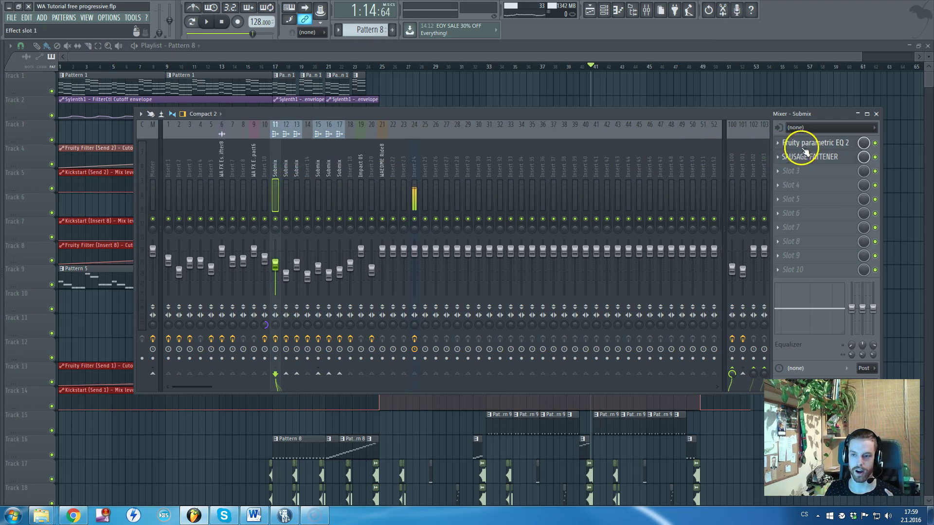
Inspect the effect chains of mixer tracks 9, Insert 7 and Insert 100.
left_click(252, 172)
left_click(232, 173)
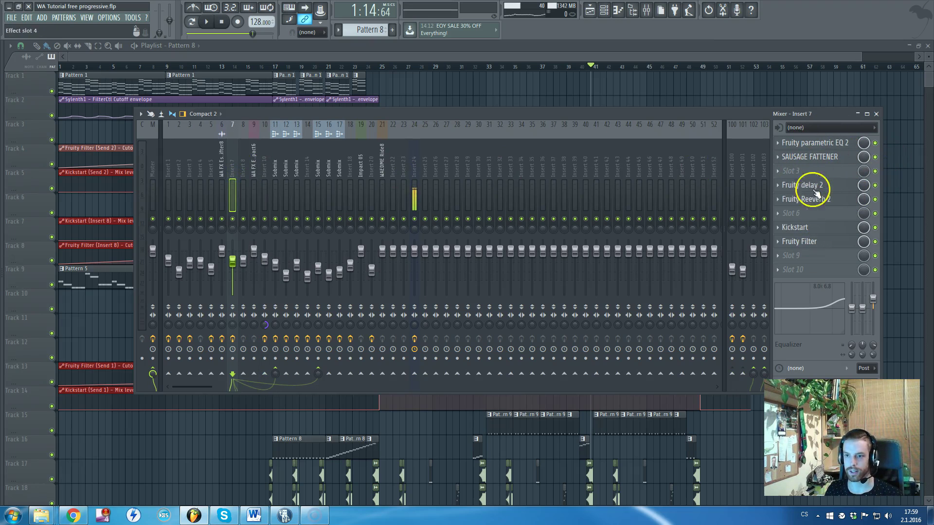
left_click(731, 168)
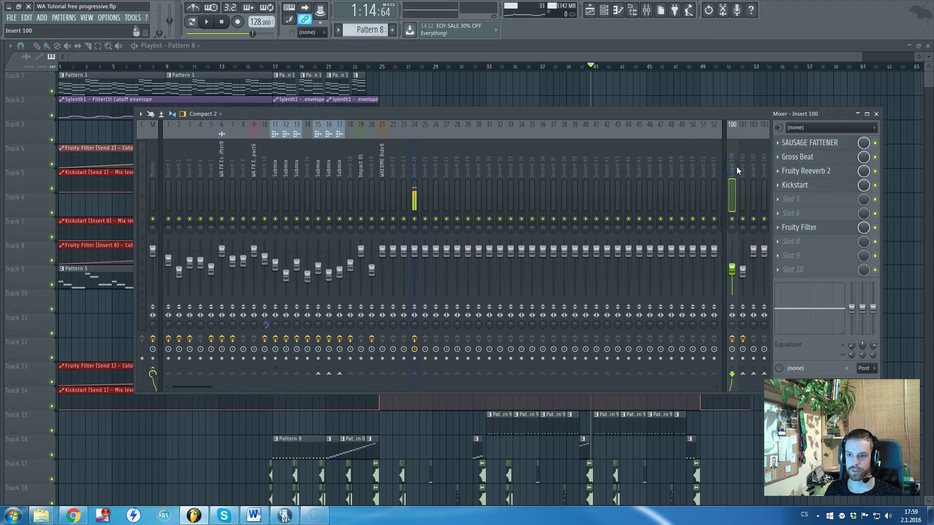
Inspect the effect chain of mixer track Insert 101, and close the mixer.
left_click(742, 171)
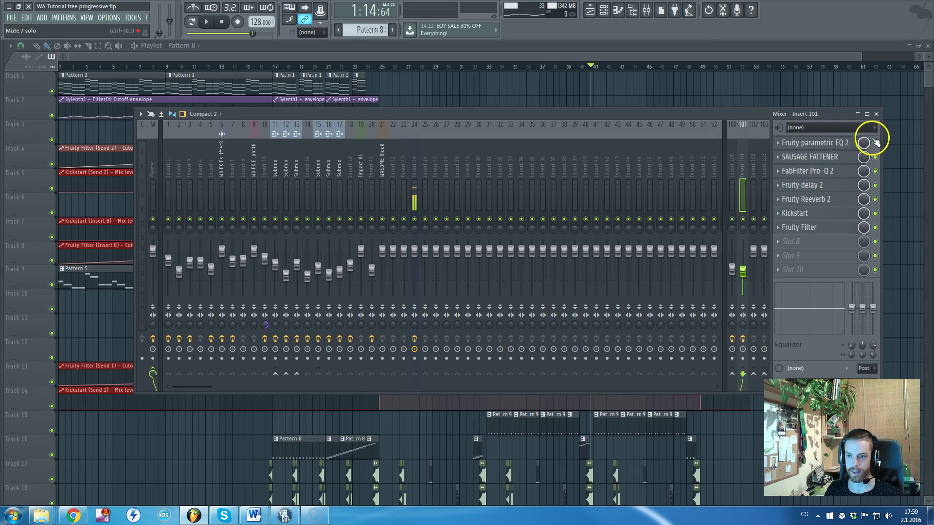
left_click(875, 114)
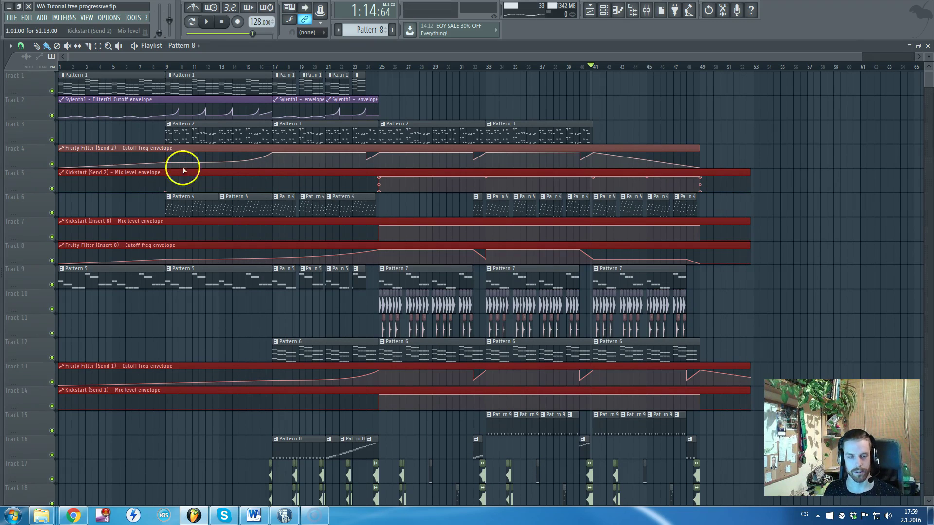
Return the song position to the start and look over the opening section of the playlist.
left_click(222, 23)
scroll(27, 178, "up", 4)
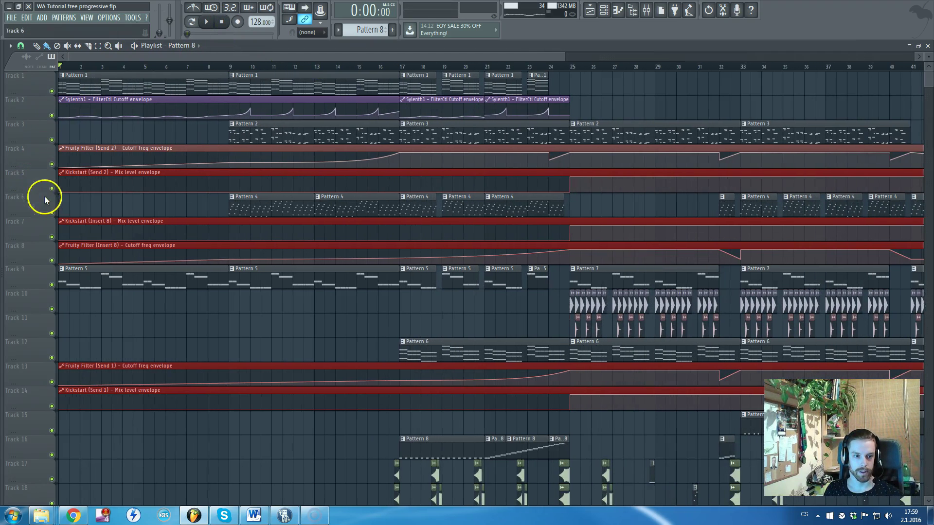
scroll(96, 210, "down", 2)
scroll(100, 206, "up", 2)
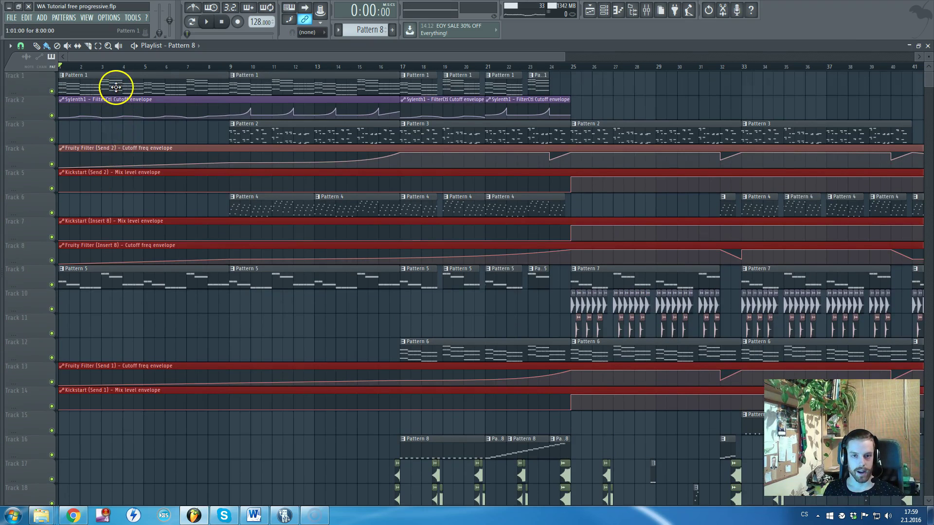
Select Pattern 1, switch playback to pattern mode, and play the pattern with the channel rack in view.
left_click(87, 88)
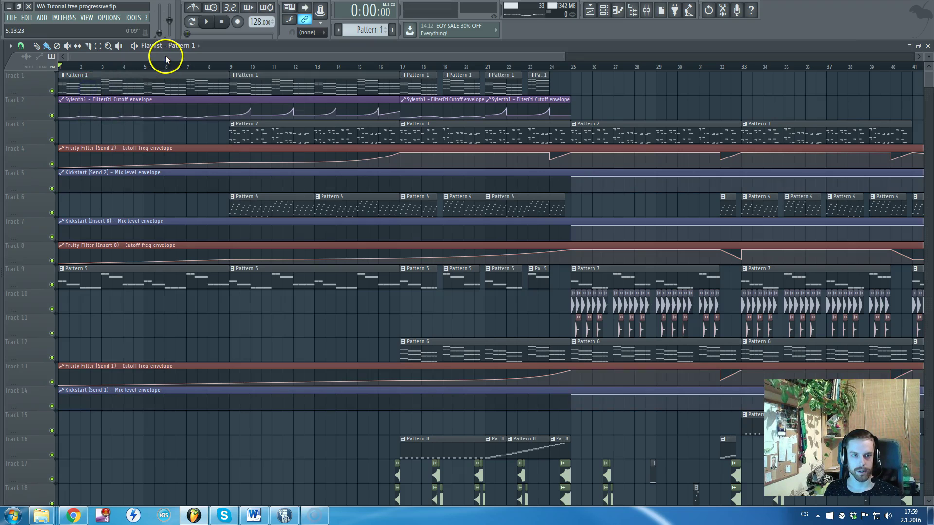
left_click(235, 53)
key("F5")
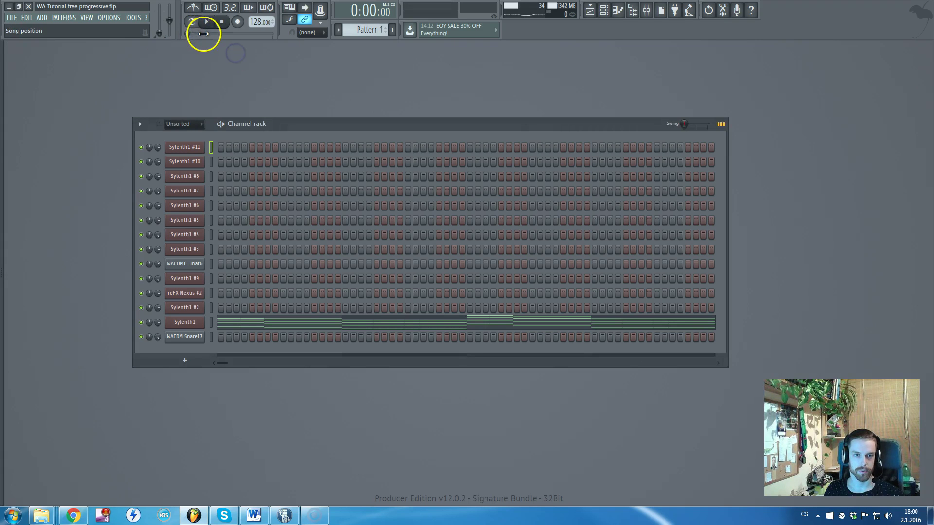
left_click(194, 24)
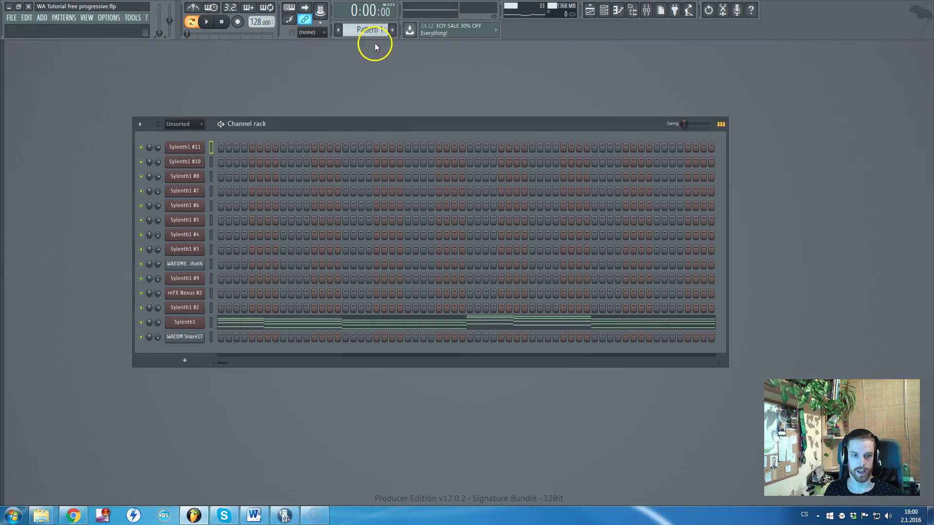
key("F5")
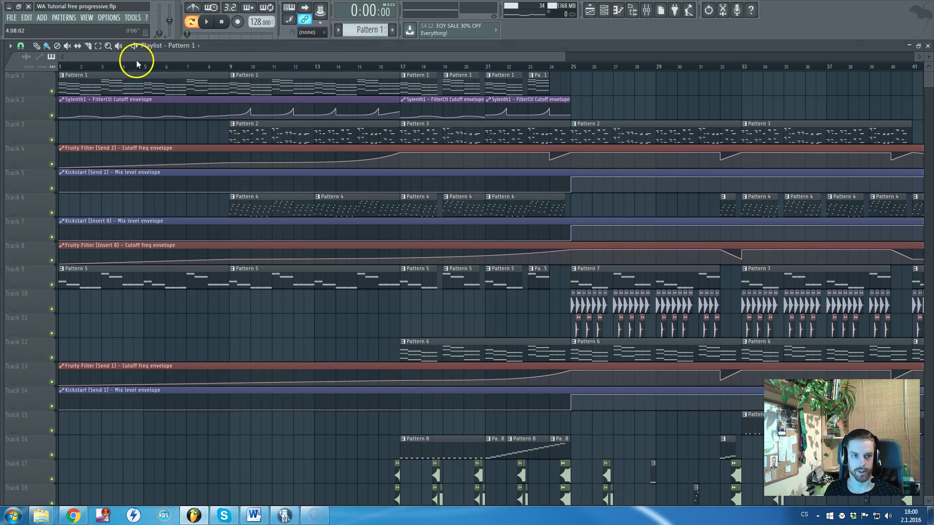
key("F5")
key("space")
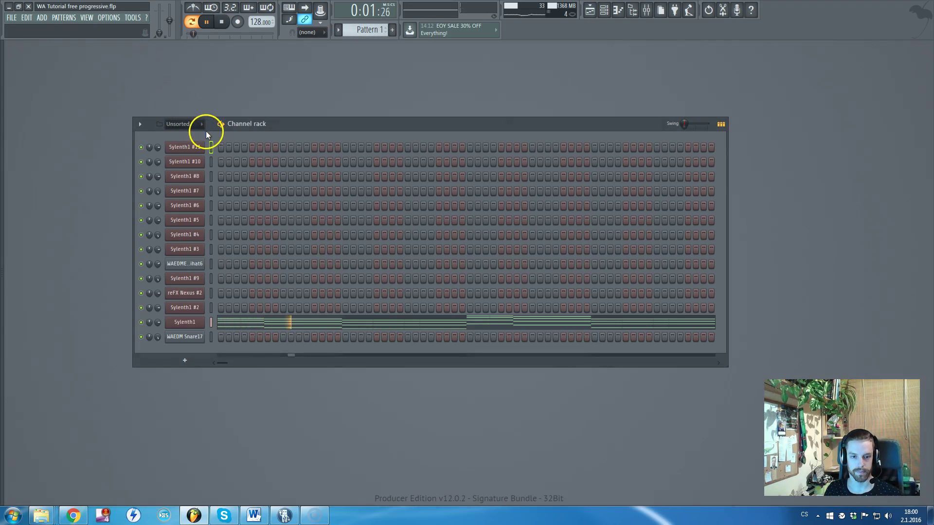
Check the Sylenth1 plugin that plays Pattern 1, close it, and stop playback.
left_click(186, 322)
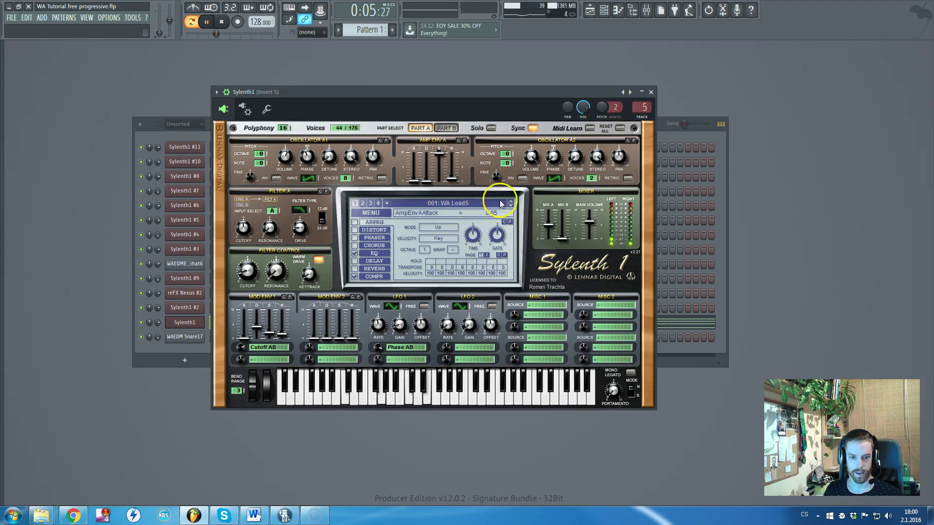
left_click(651, 92)
left_click_drag(356, 28, 364, 30)
key("space")
Reopen the playlist and examine the Pattern 1 clips with the filter cutoff automation beneath them.
key("F5")
left_click(292, 73)
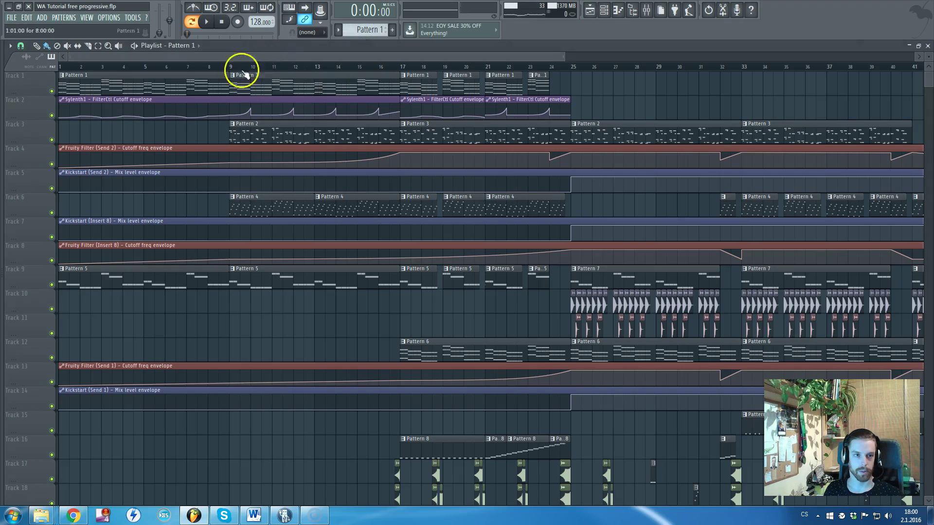
scroll(46, 147, "up", 5)
scroll(81, 160, "up", 2)
scroll(81, 160, "up", 1)
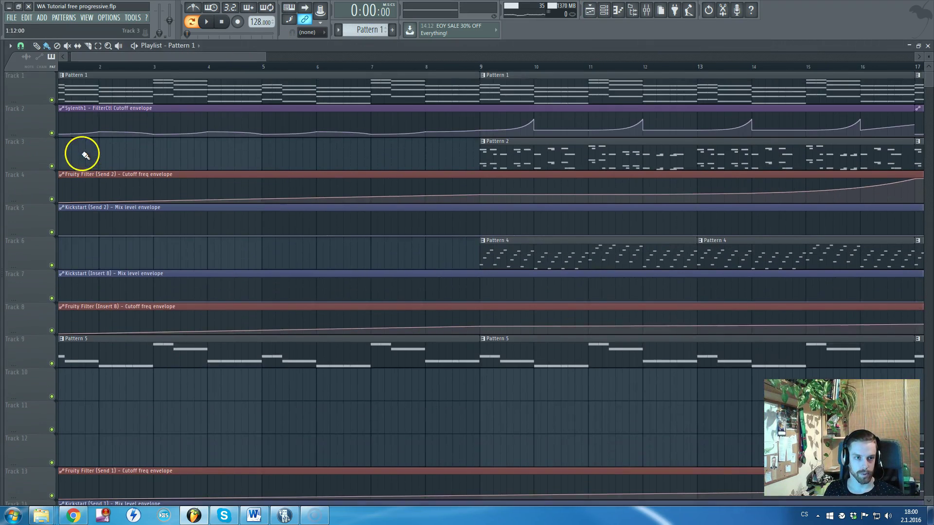
scroll(85, 155, "down", 5)
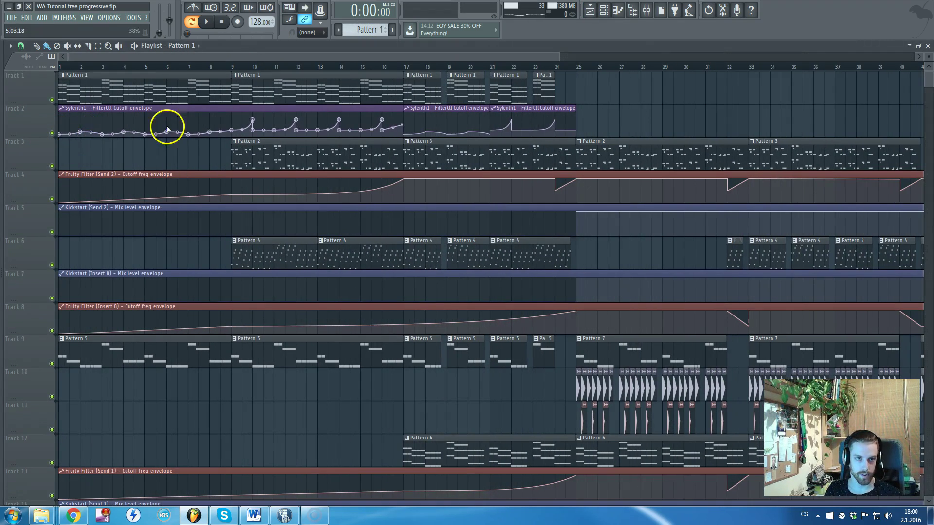
Restore the playlist to a smaller window and place the Sylenth1 plugin window beside its opening bars.
double_click(503, 46)
left_click(621, 117)
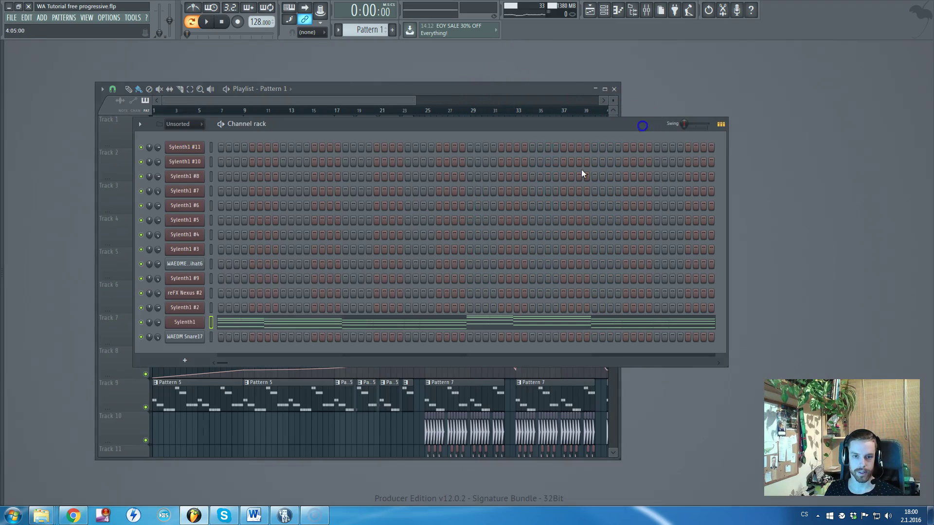
left_click(190, 322)
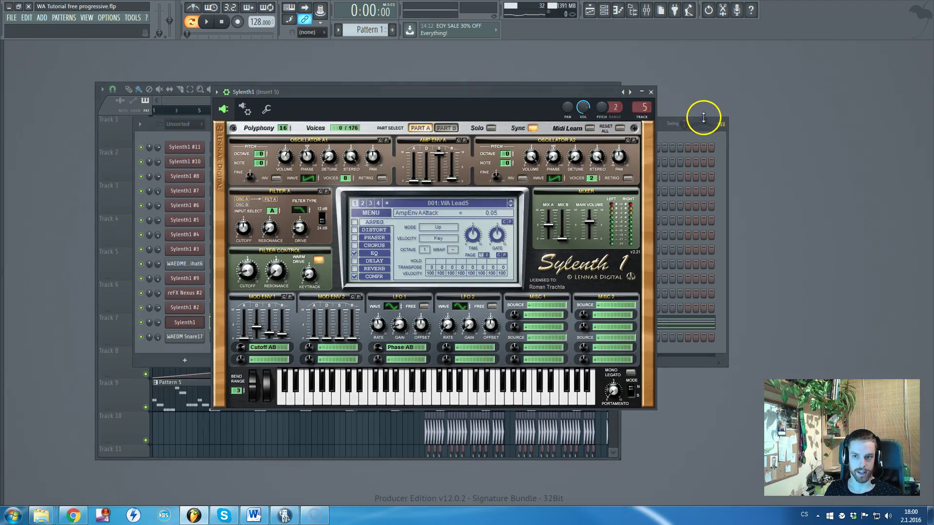
left_click_drag(508, 92, 726, 114)
left_click(359, 86)
Play Pattern 1, switch to song mode, and play from about bar 7 to watch the Sylenth1 filter cutoff, stopping playback at the end.
key("space")
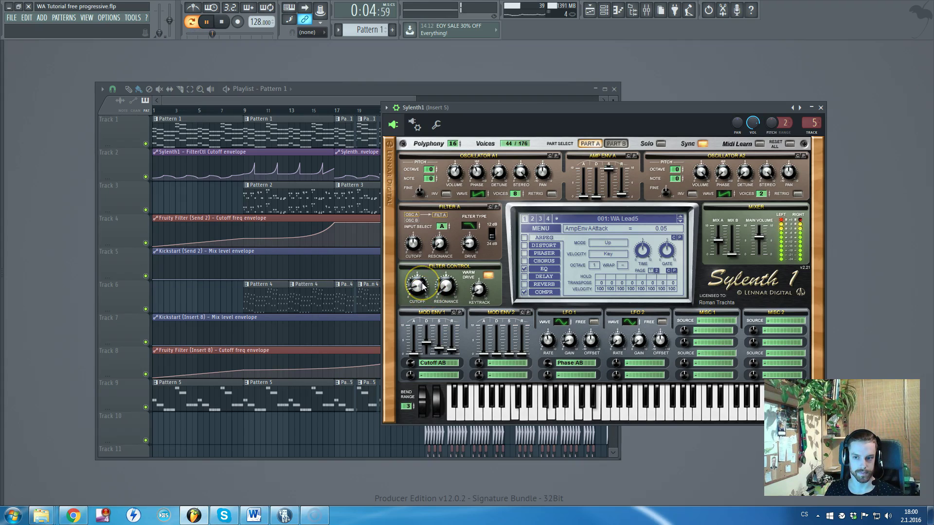
left_click(378, 240)
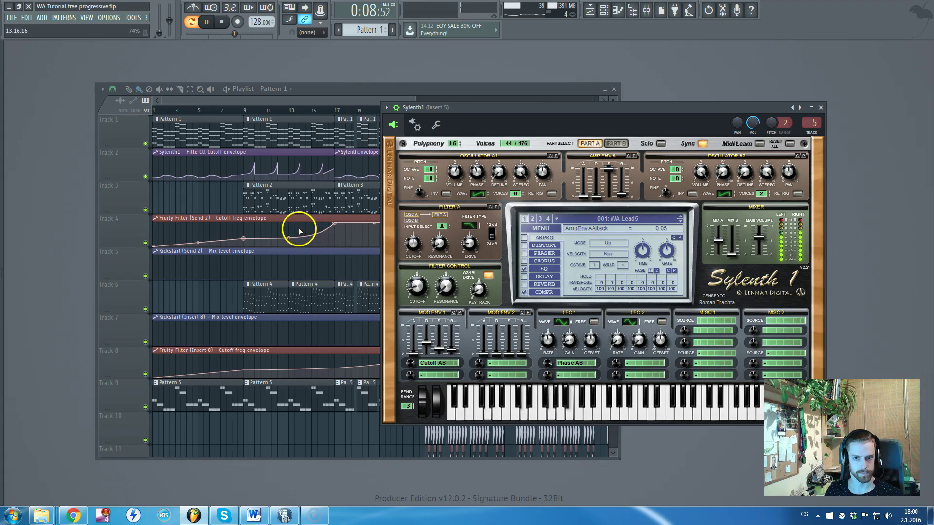
left_click(191, 21)
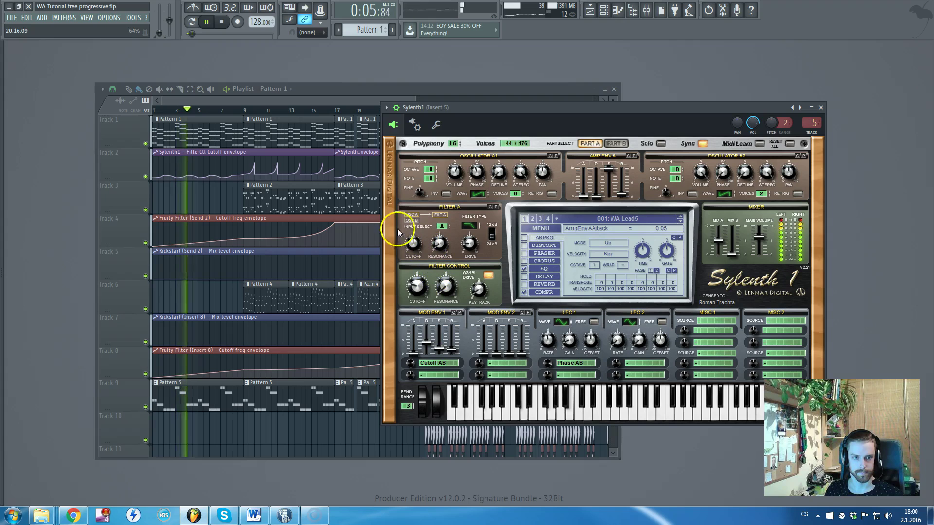
left_click(225, 110)
left_click(666, 113)
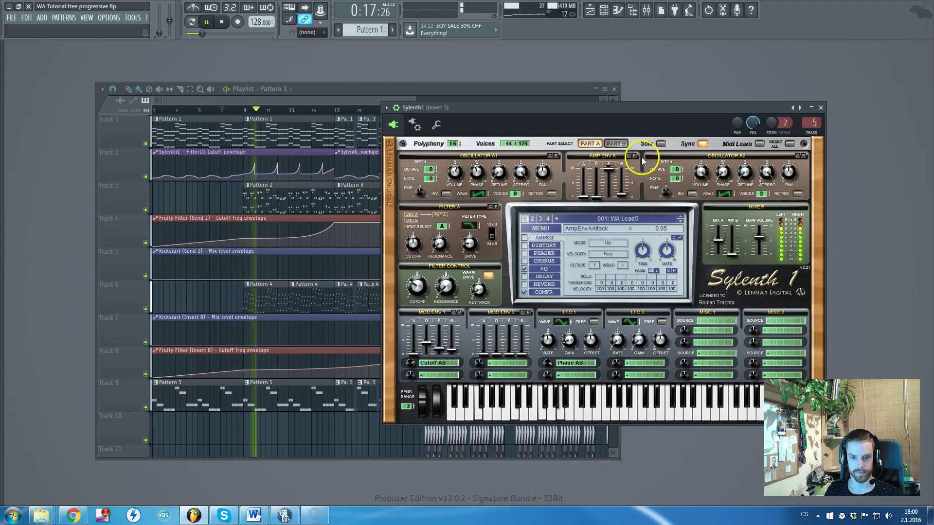
key("space")
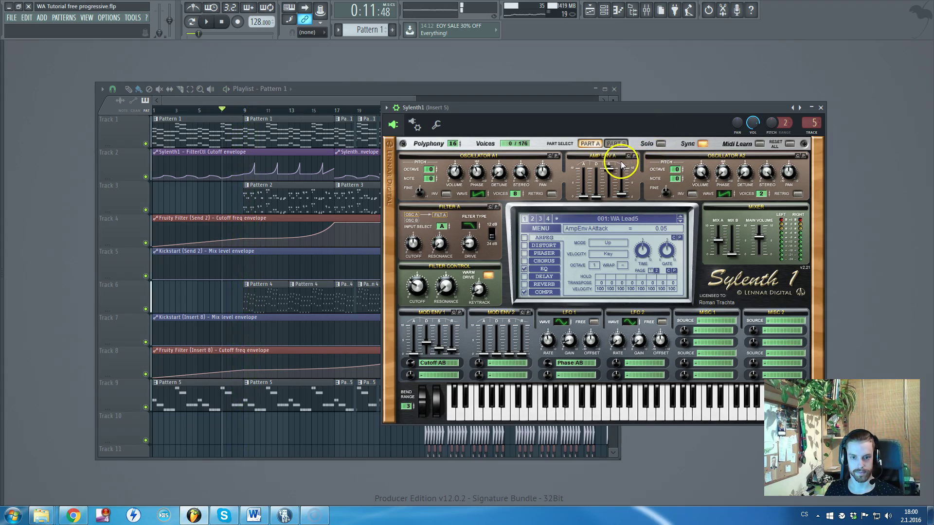
Maximize the playlist and examine the Sylenth1 filter cutoff envelope clips on Track 2 from bar 1 onward.
left_click(469, 87)
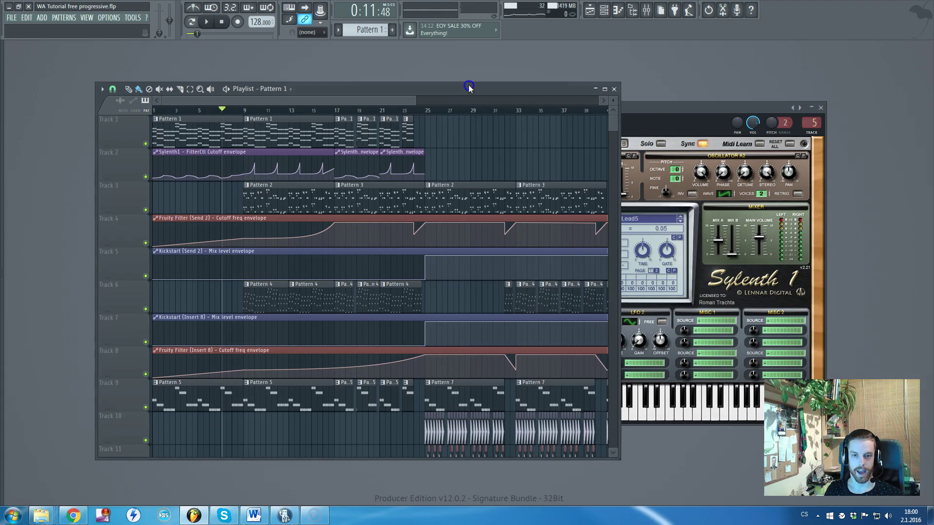
double_click(375, 90)
scroll(327, 121, "down", 3)
scroll(109, 141, "up", 3)
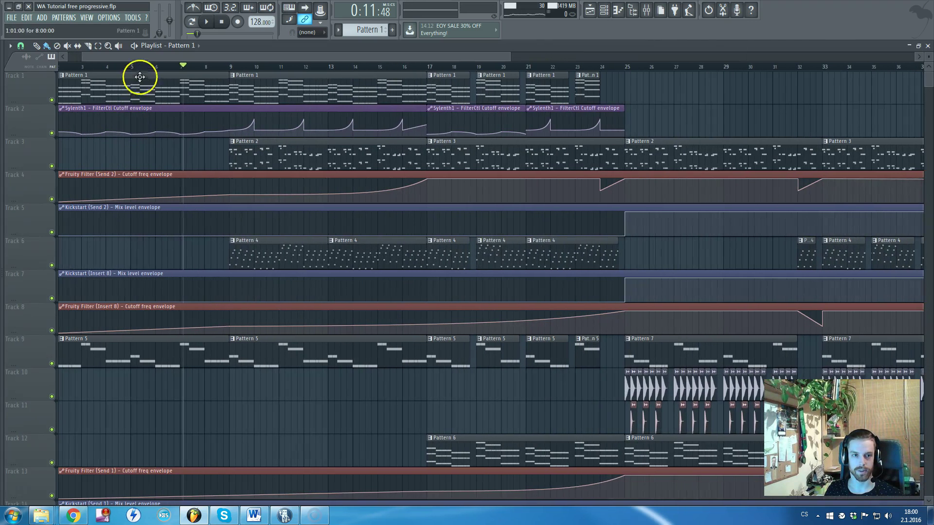
left_click_drag(154, 56, 73, 58)
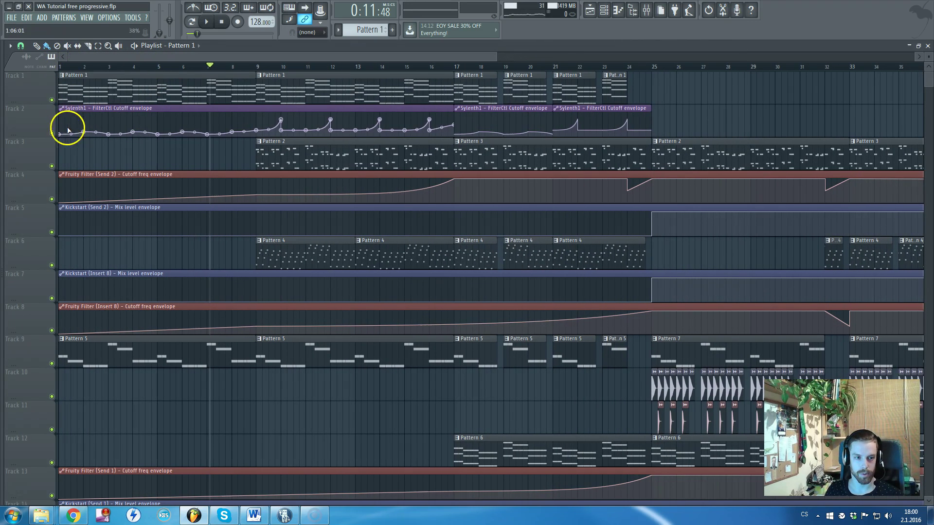
scroll(40, 147, "up", 2)
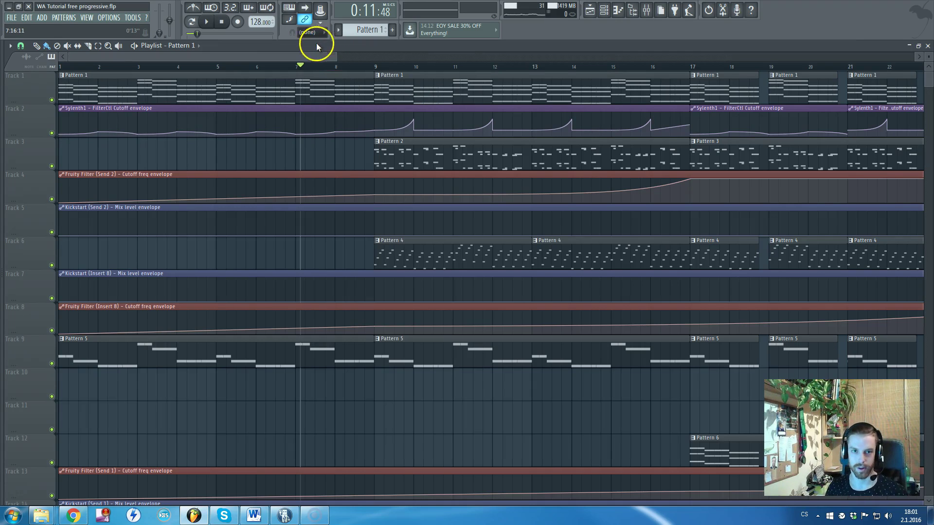
scroll(288, 114, "down", 2)
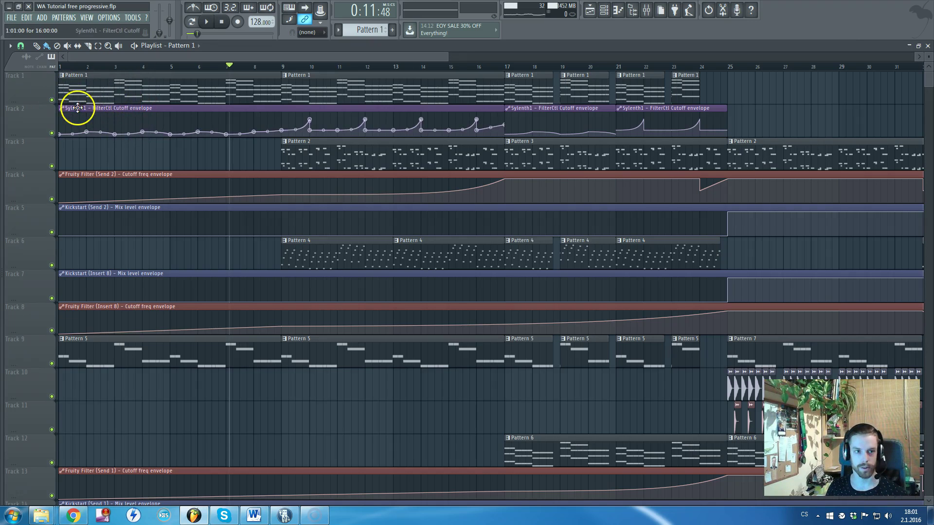
Mute the Sylenth1 filter cutoff automation on Track 2 and play the arrangement from the start.
left_click_drag(68, 57, 42, 64)
left_click(59, 66)
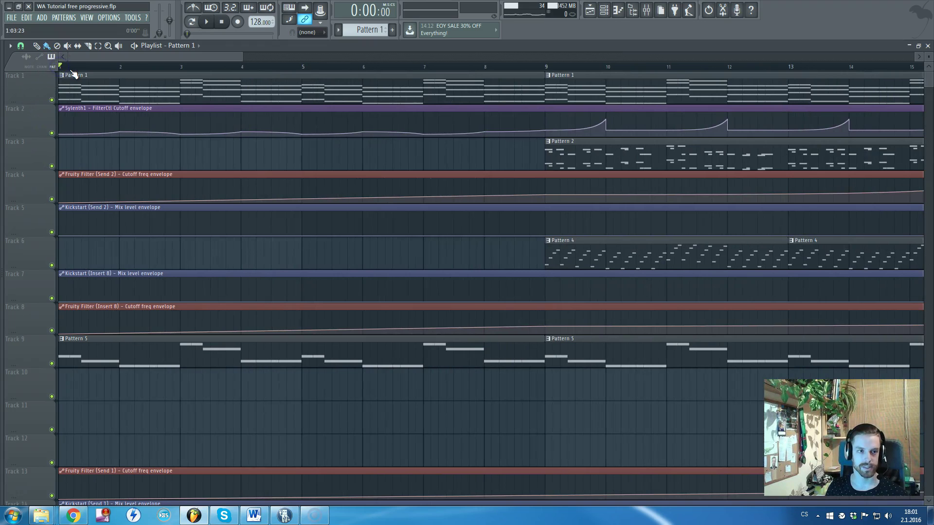
left_click(16, 59)
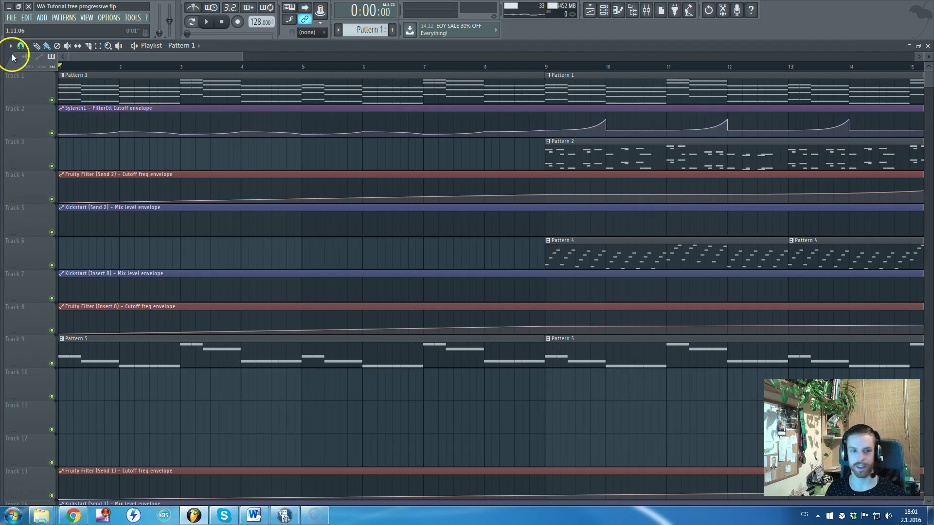
left_click(96, 54)
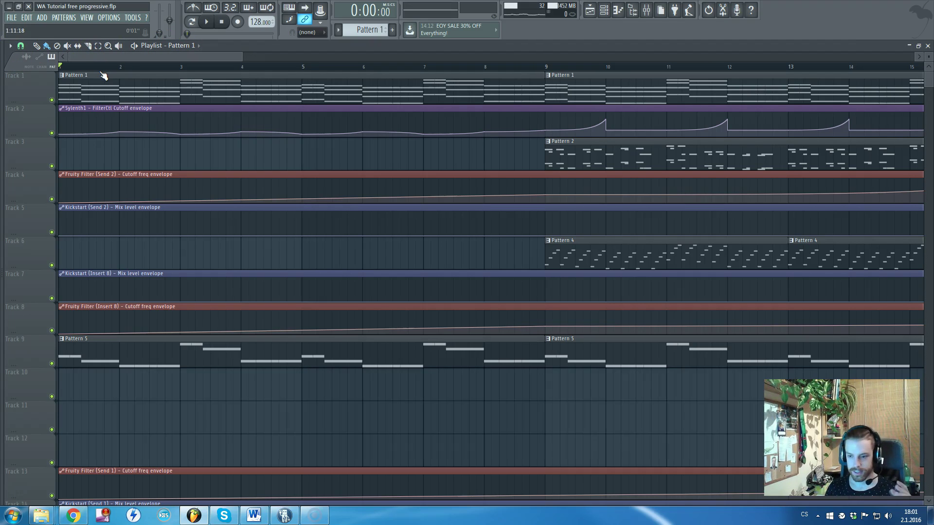
left_click(51, 132)
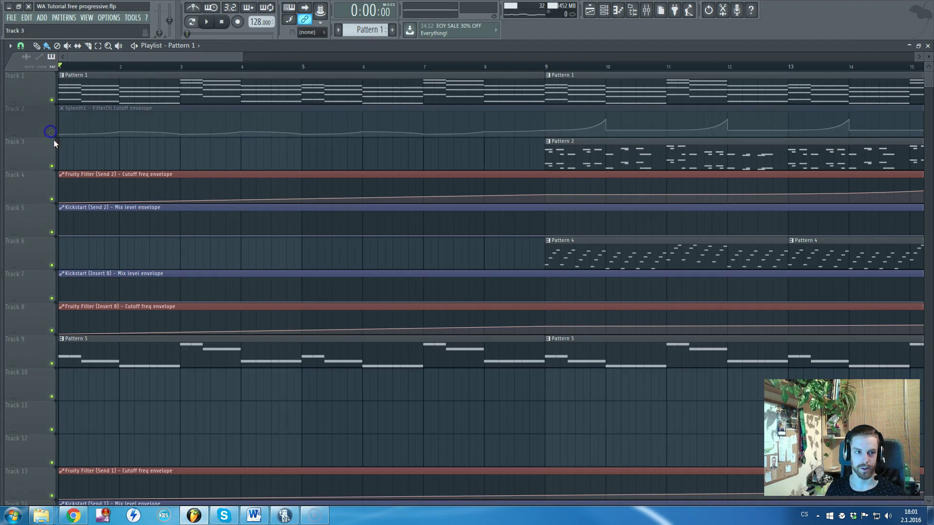
key("space")
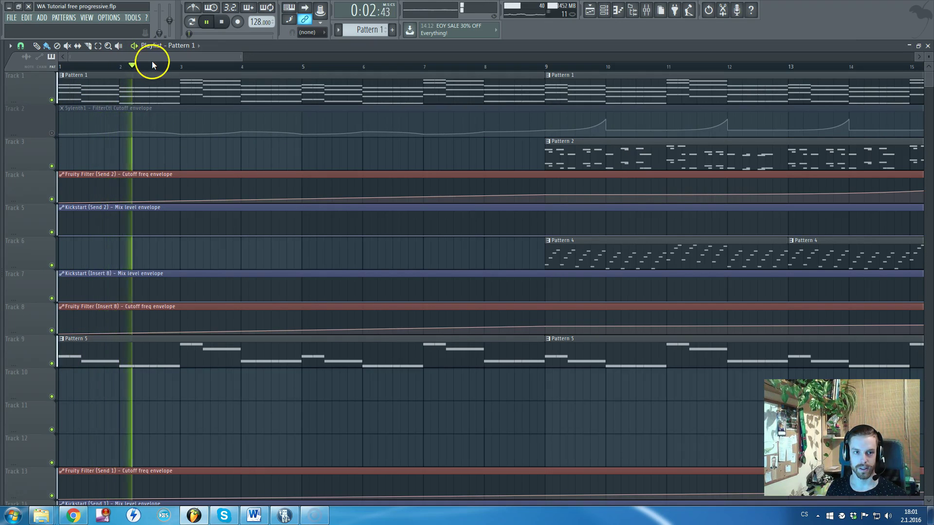
Bring up the Sylenth1 plugin during playback, adjust its filter control cutoff to 20.88 Hz, and stop playback.
double_click(317, 46)
left_click_drag(417, 290, 418, 274)
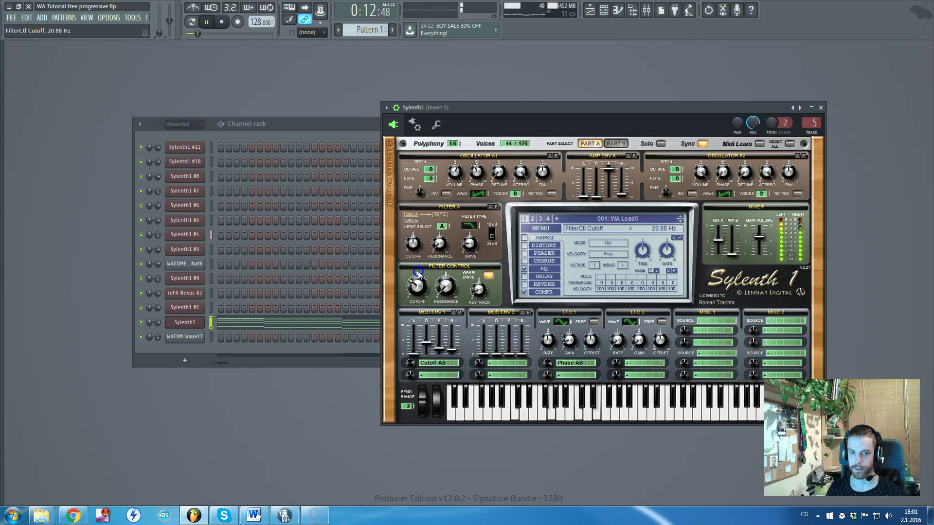
key("space")
Unmute the cutoff automation on Track 2 in the playlist and set the global snap to Line.
key("F5")
left_click(51, 133)
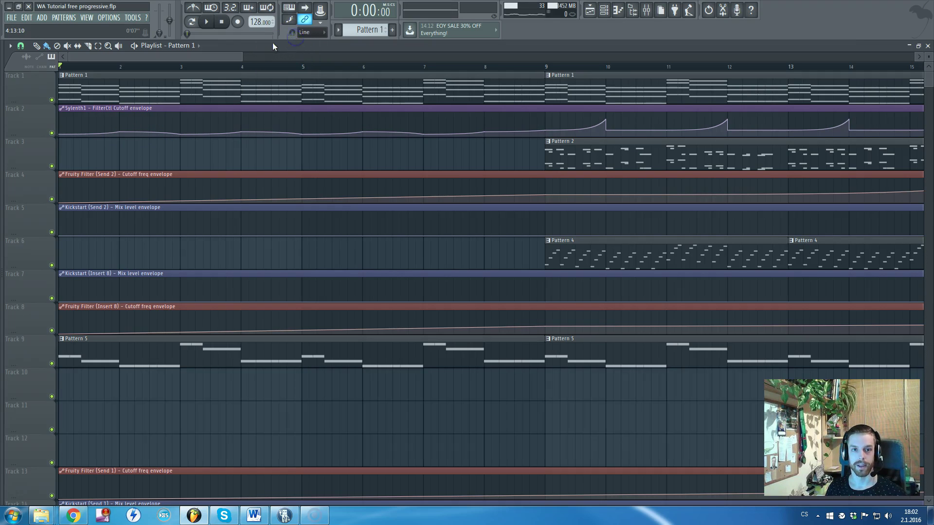
left_click(315, 32)
left_click(343, 52)
Play the intro from the start while following the Track 2 cutoff envelope, skip ahead to around bar 8, and stop playback.
scroll(231, 91, "down", 2)
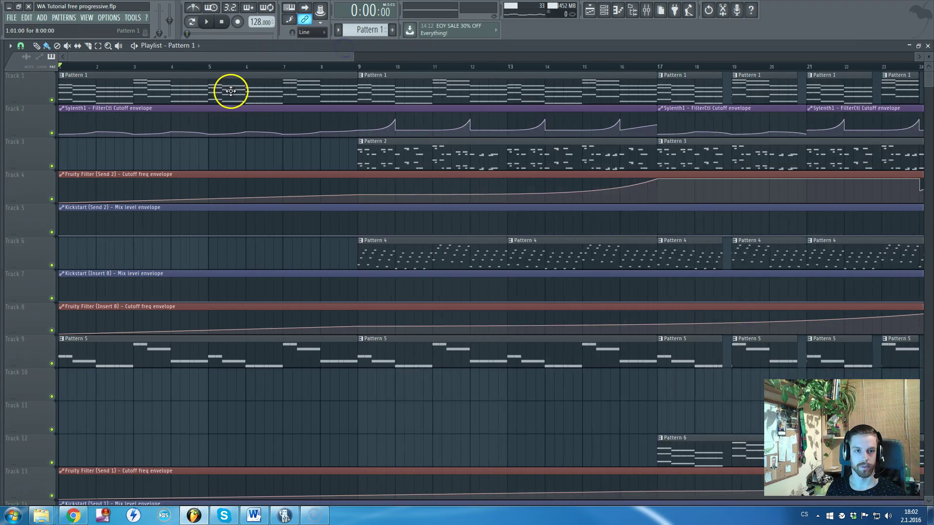
scroll(229, 91, "down", 3)
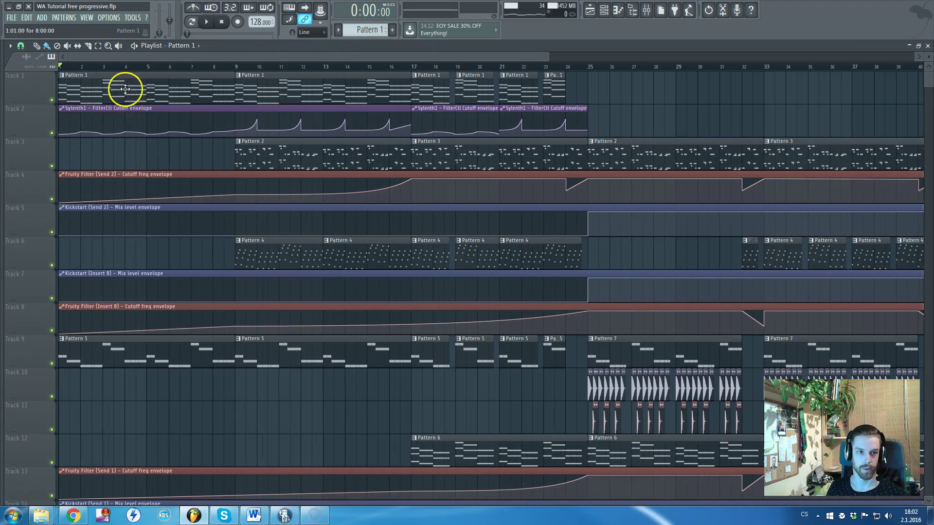
key("space")
scroll(42, 154, "up", 2)
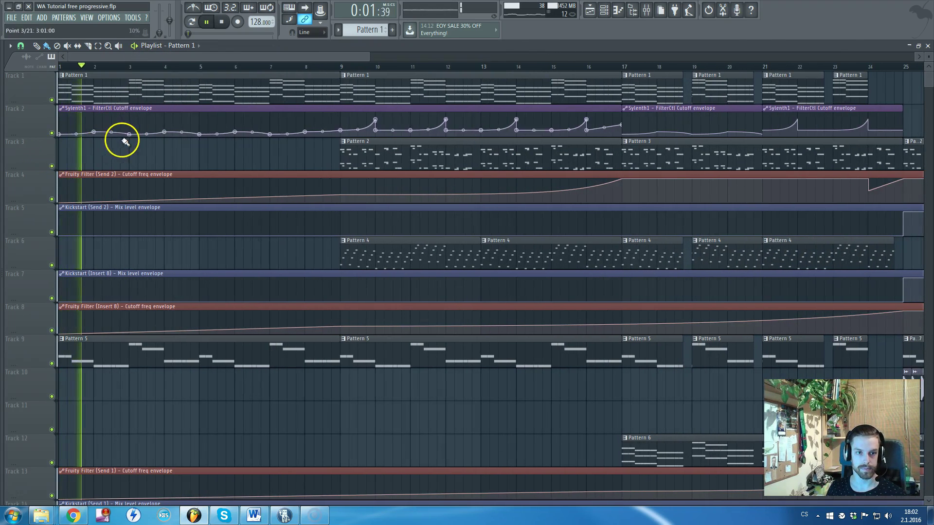
left_click(165, 131)
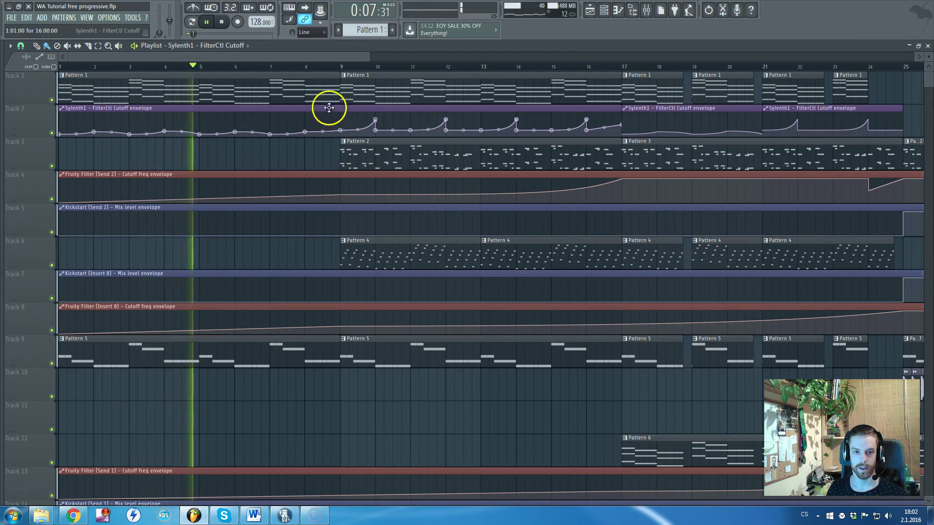
left_click(309, 66)
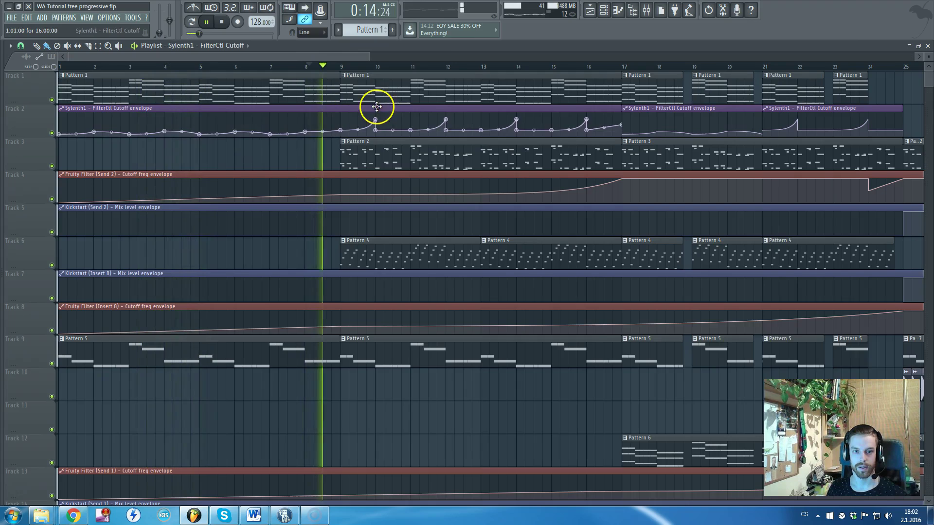
scroll(379, 103, "down", 2)
key("space")
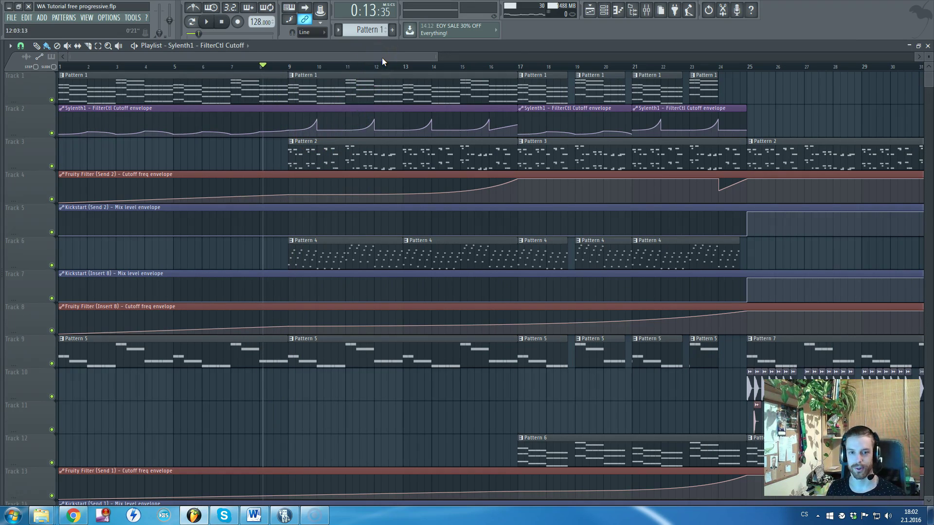
Select Pattern 5 on Track 9, audition it alone in pattern mode with its Sylenth1 #4 plugin open, and return to the playlist.
left_click(136, 347)
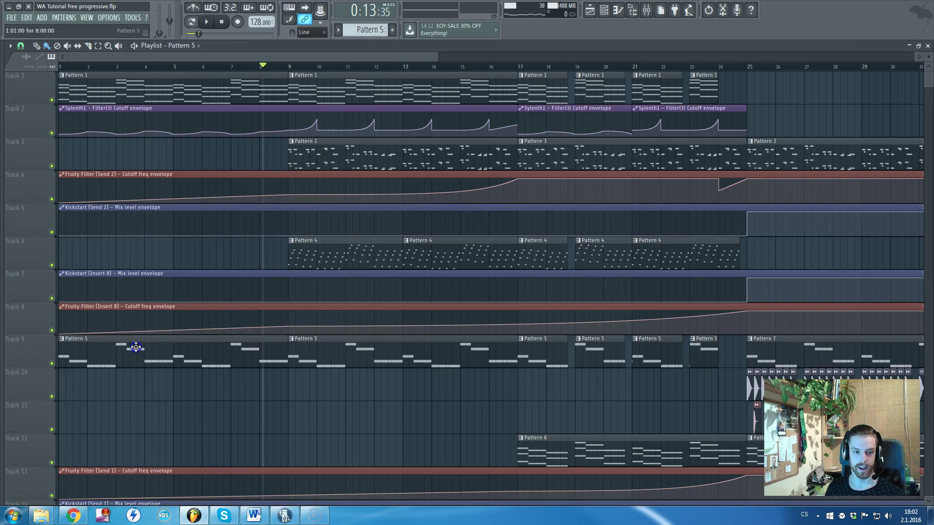
key("F5")
left_click(192, 22)
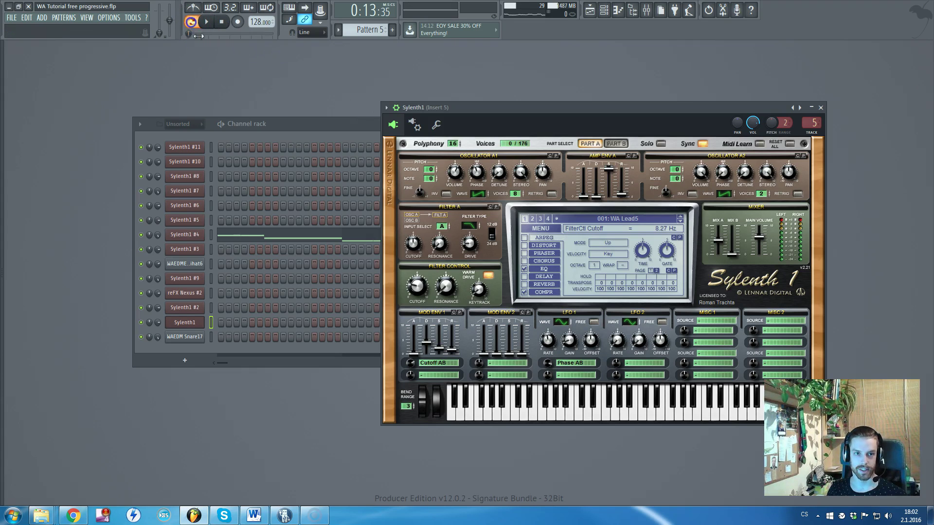
left_click(305, 126)
left_click(184, 232)
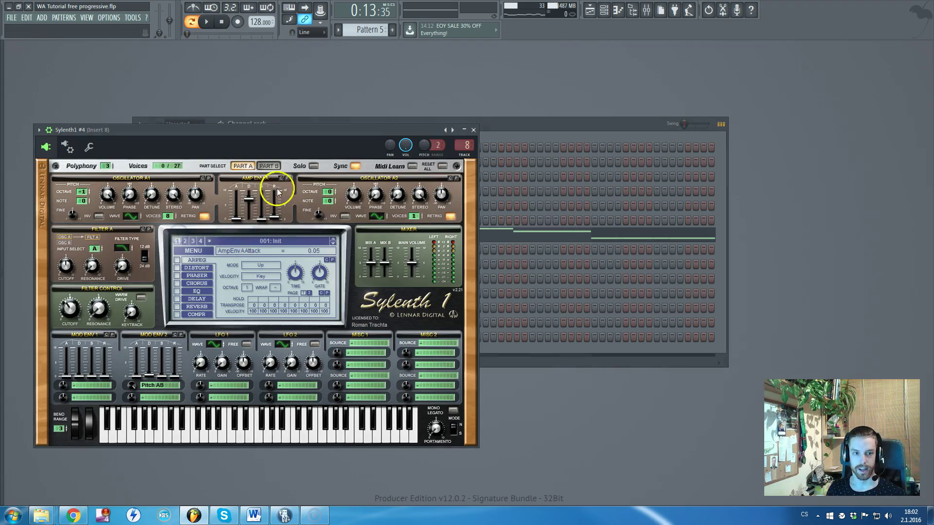
left_click_drag(279, 140, 553, 138)
key("space")
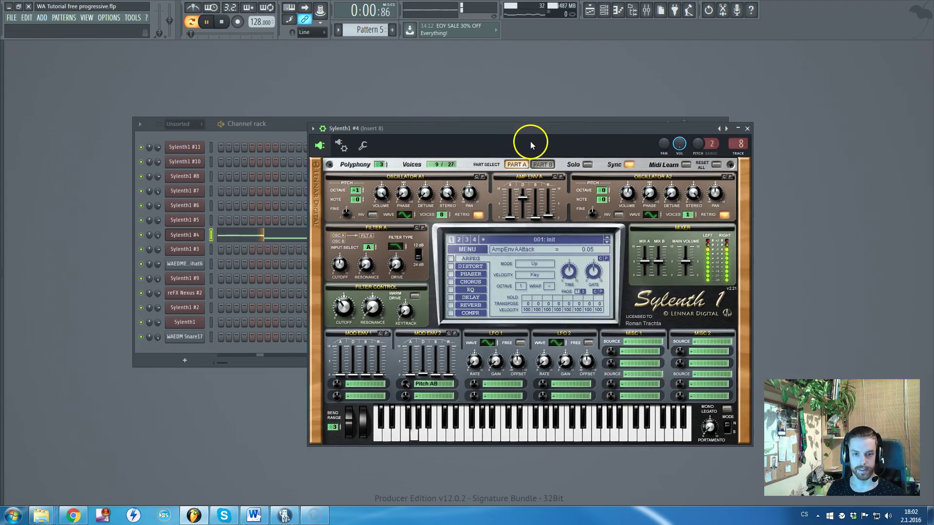
key("space")
key("F5")
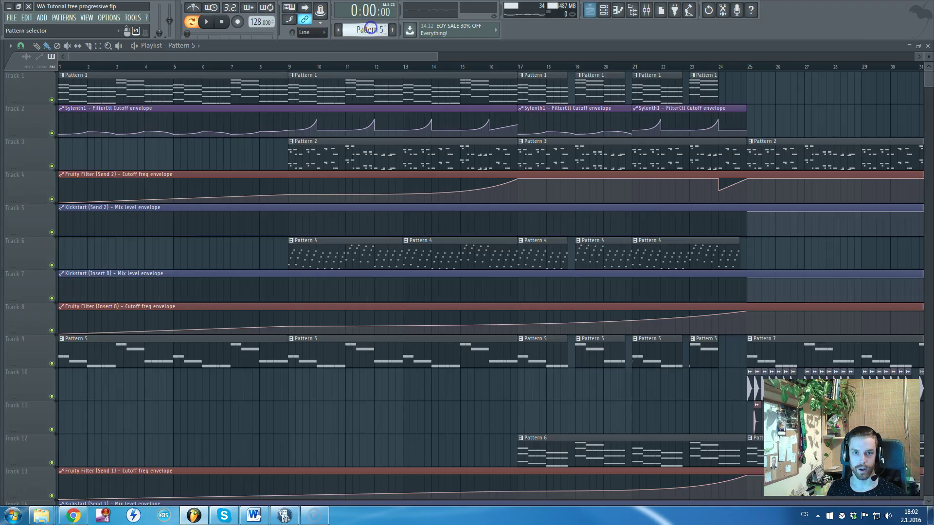
Switch back to song mode and set the playback position just before bar 9.
scroll(350, 97, "down", 3)
scroll(294, 172, "down", 3)
scroll(121, 217, "up", 3)
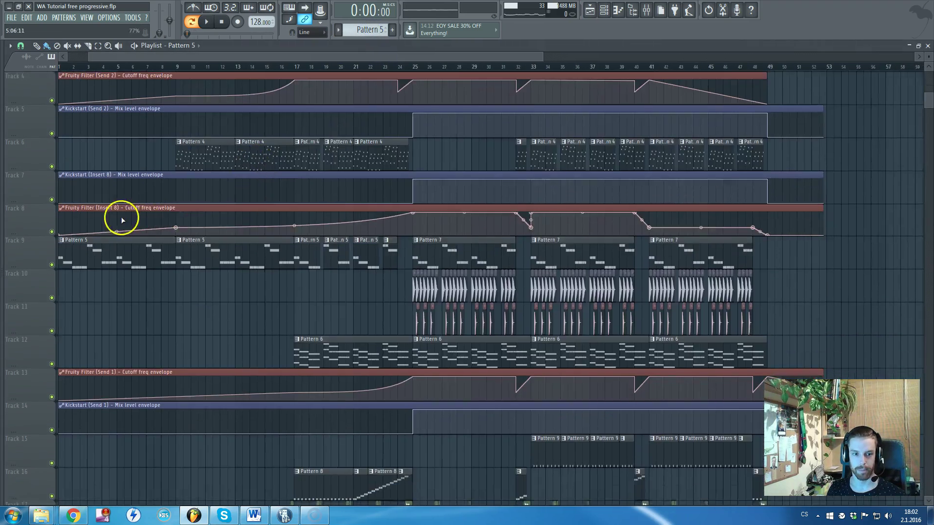
scroll(213, 213, "up", 3)
scroll(212, 213, "up", 1)
left_click(220, 67)
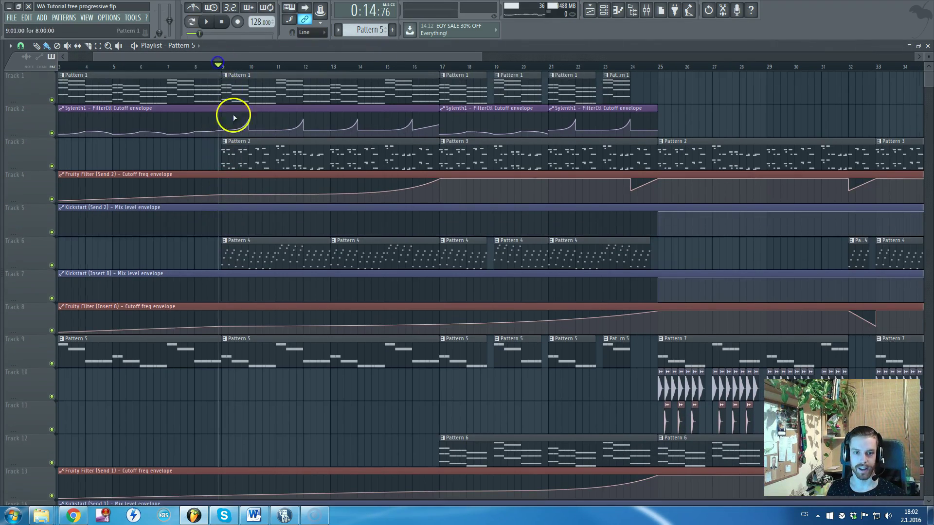
Examine the tracks entering around bar 9 and select the Fruity Filter (Send 2) cutoff envelope on Track 4.
scroll(227, 161, "down", 2)
scroll(217, 209, "down", 6)
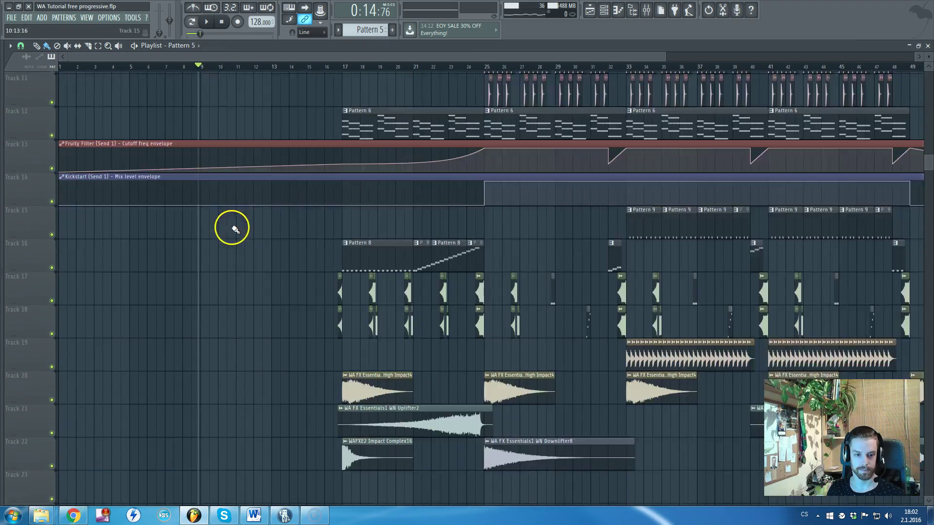
scroll(194, 301, "up", 6)
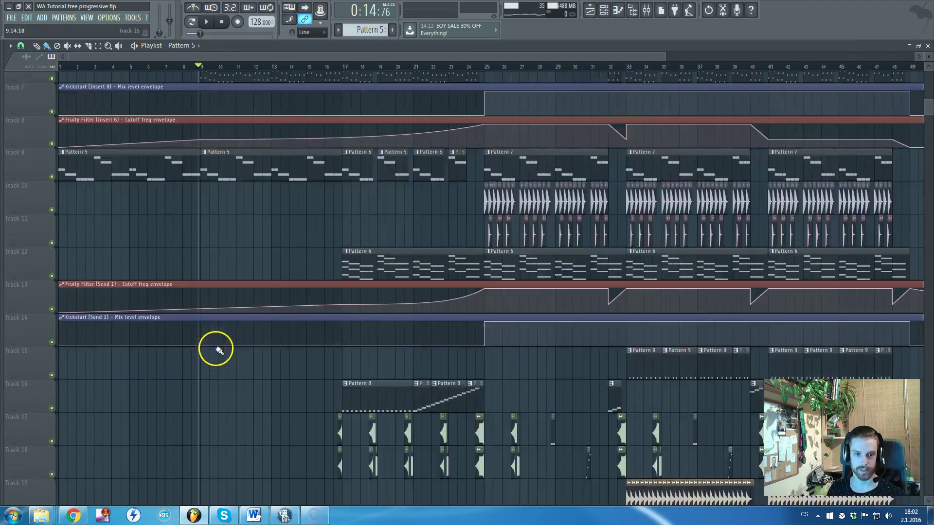
scroll(171, 267, "up", 5, "ctrl")
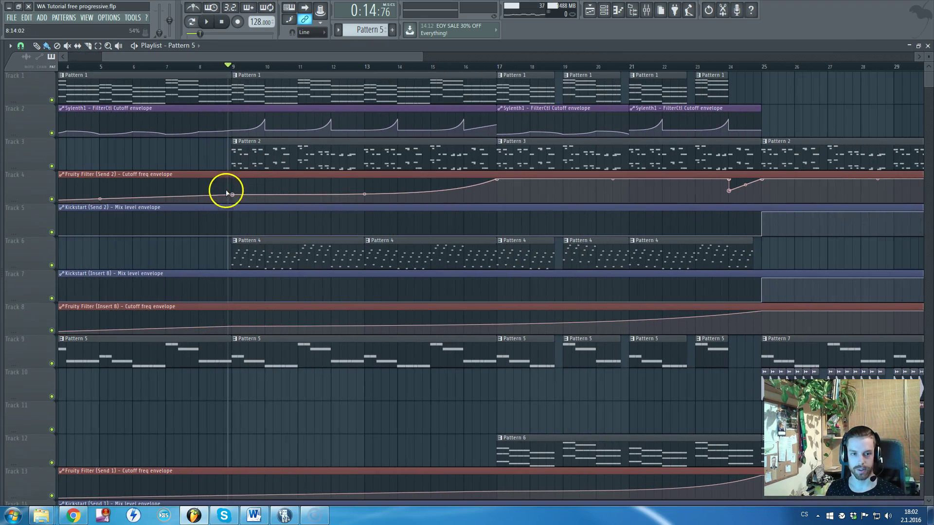
scroll(253, 189, "down", 5, "ctrl")
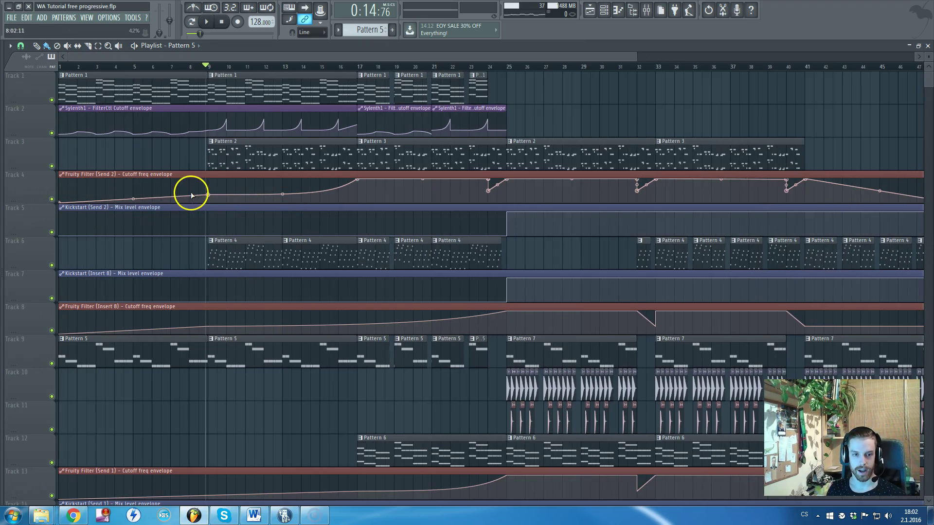
left_click_drag(283, 185, 282, 190)
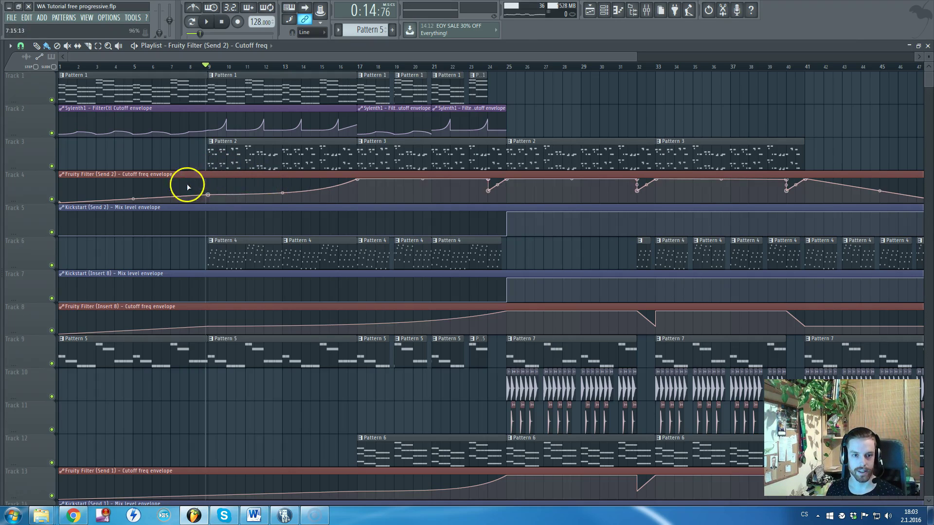
Play the arrangement from just before bar 9, stop it, and inspect the Track 2 cutoff peaks between bars 9 and 17.
key("space")
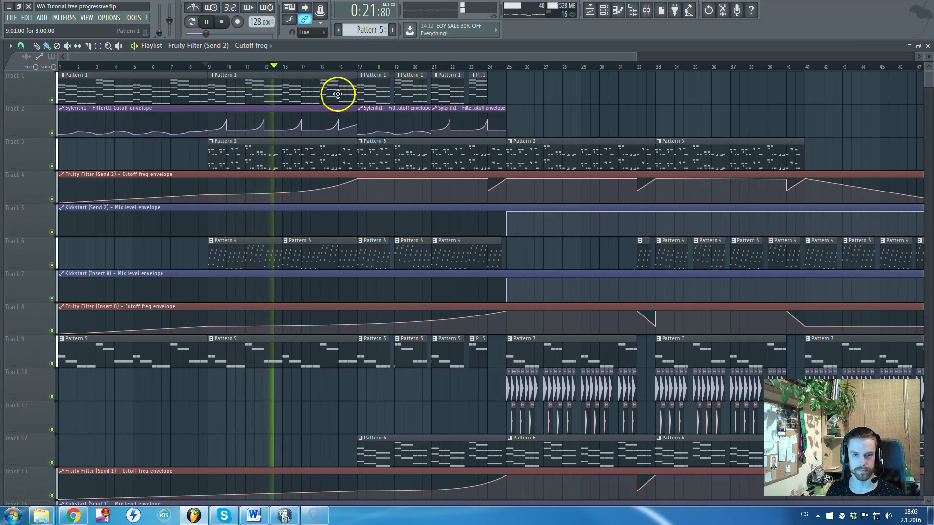
key("space")
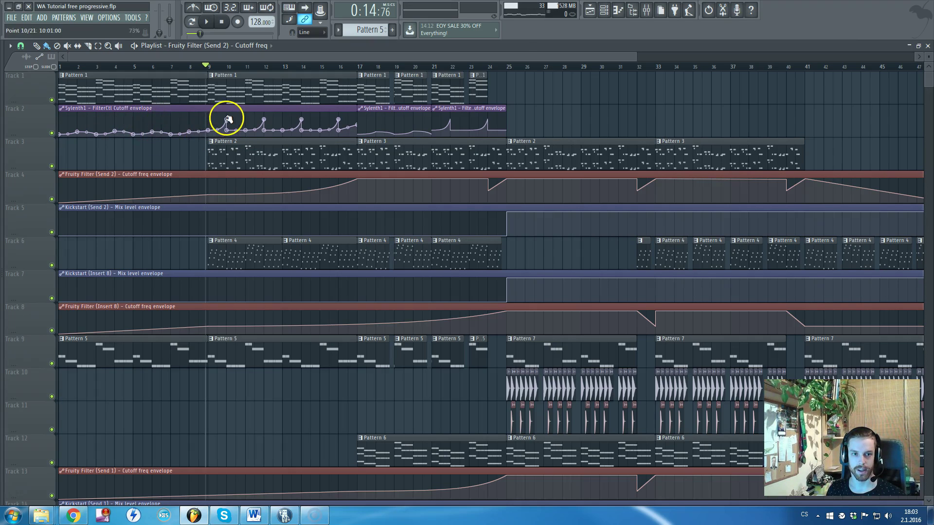
scroll(243, 58, "up", 4)
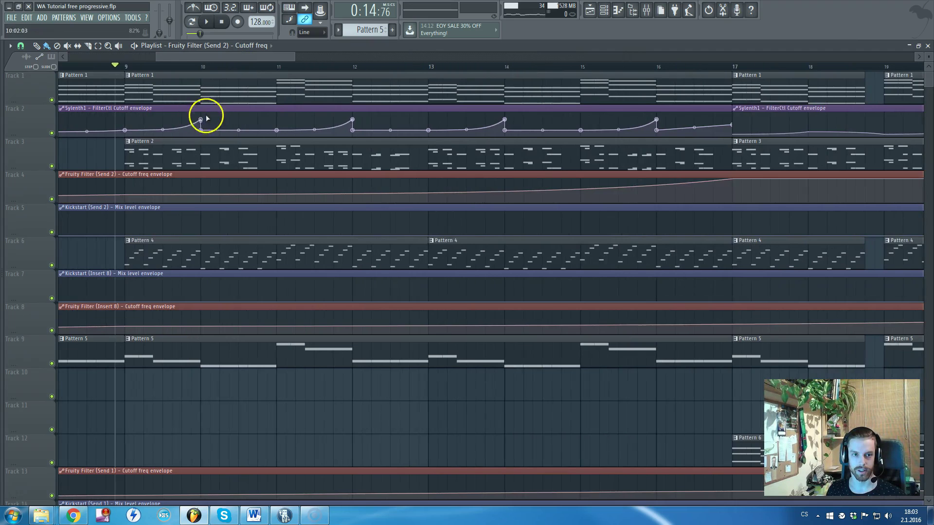
scroll(202, 119, "down", 4)
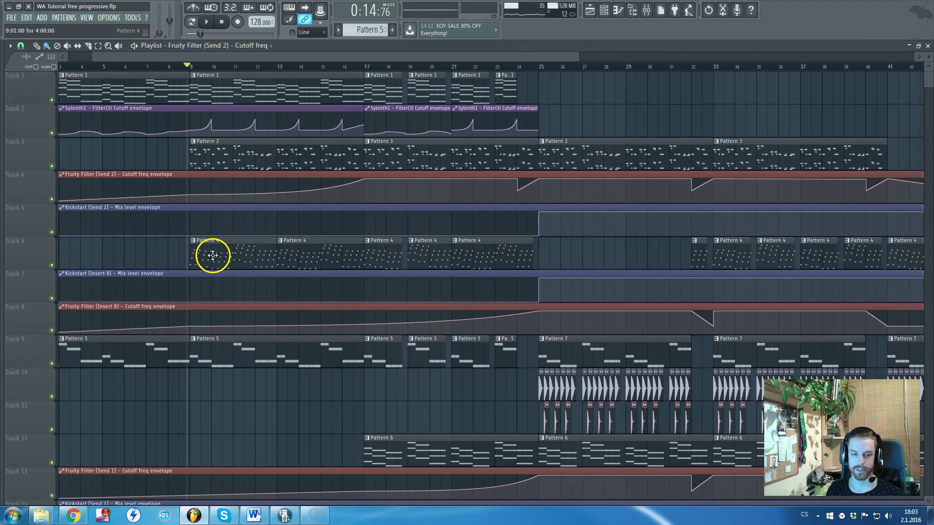
Open Pattern 4 from Track 6 in the channel rack, view its Sylenth1 #3 plugin, and close the plugin.
scroll(213, 255, "down", 1)
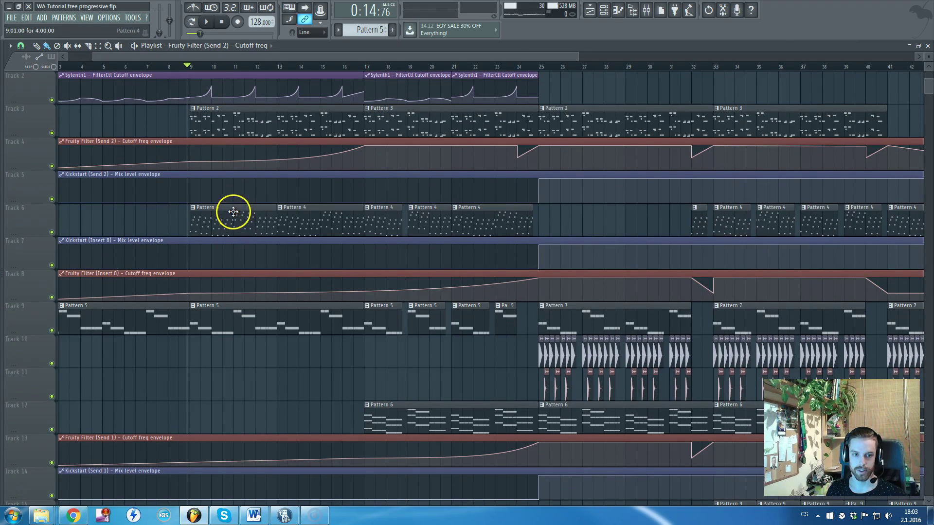
double_click(233, 211)
left_click(257, 55)
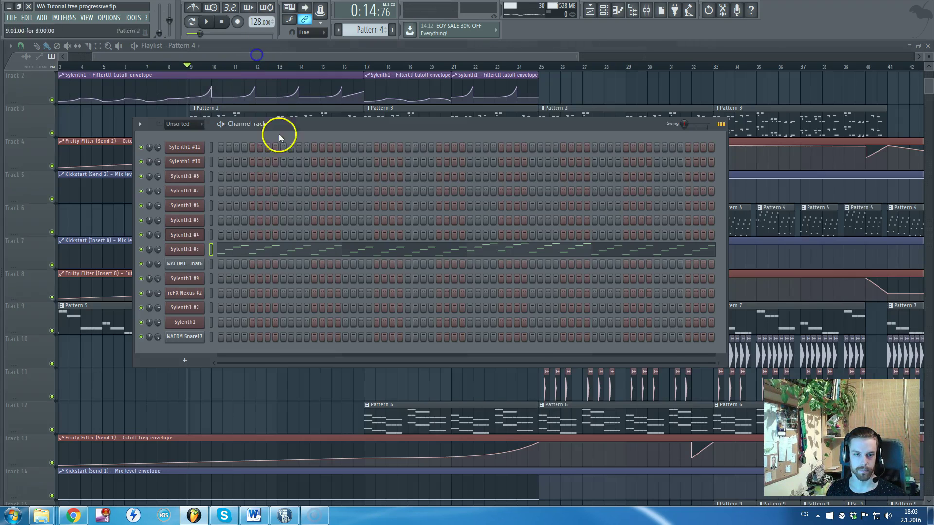
left_click(185, 248)
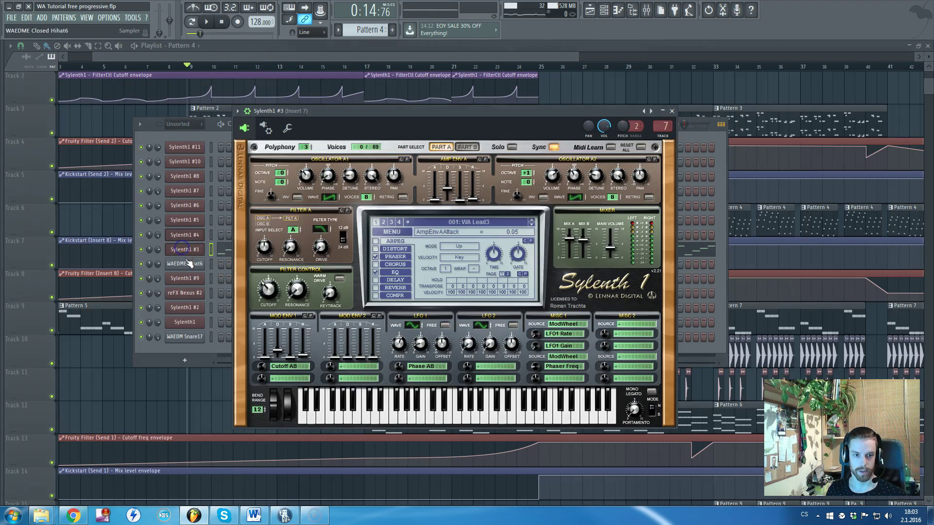
left_click(673, 112)
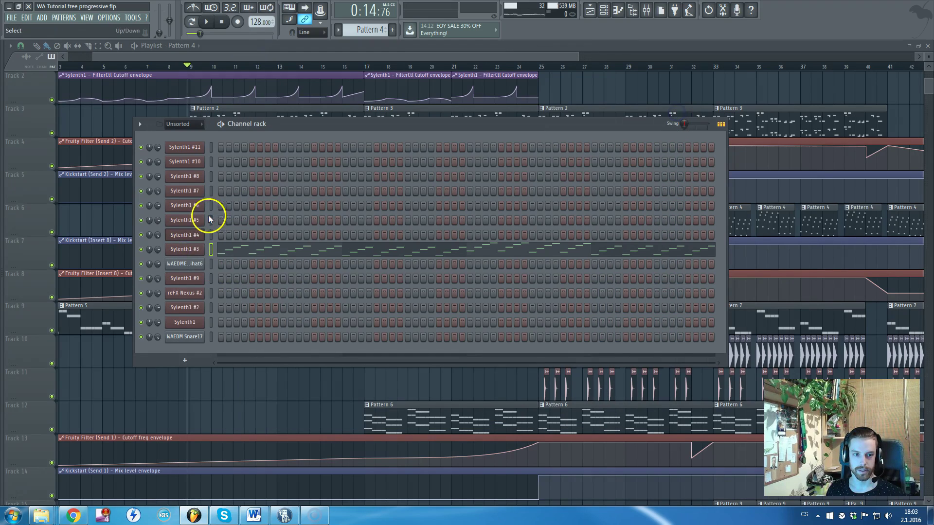
Open the reFX Nexus #2 plugin, browse its library categories and return to Single Layer Leads, then close it.
left_click(191, 293)
left_click(173, 231)
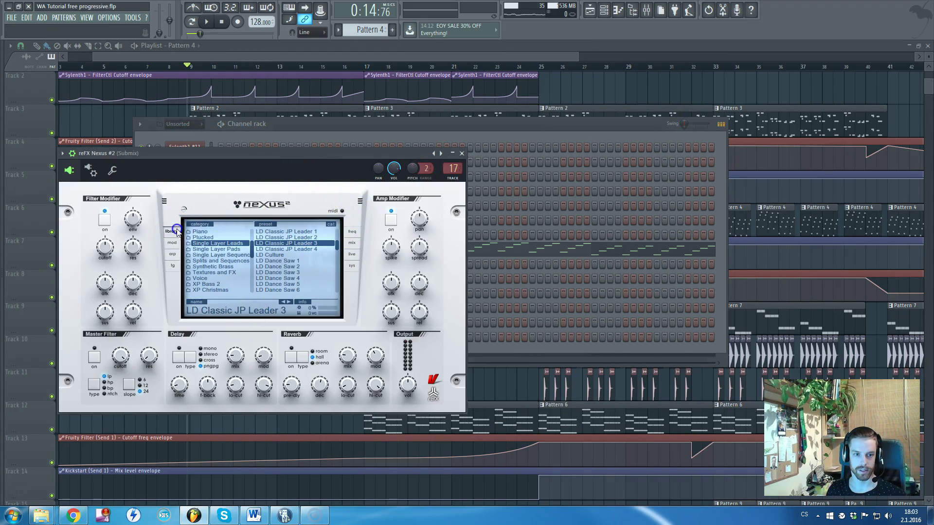
left_click_drag(252, 248, 253, 242)
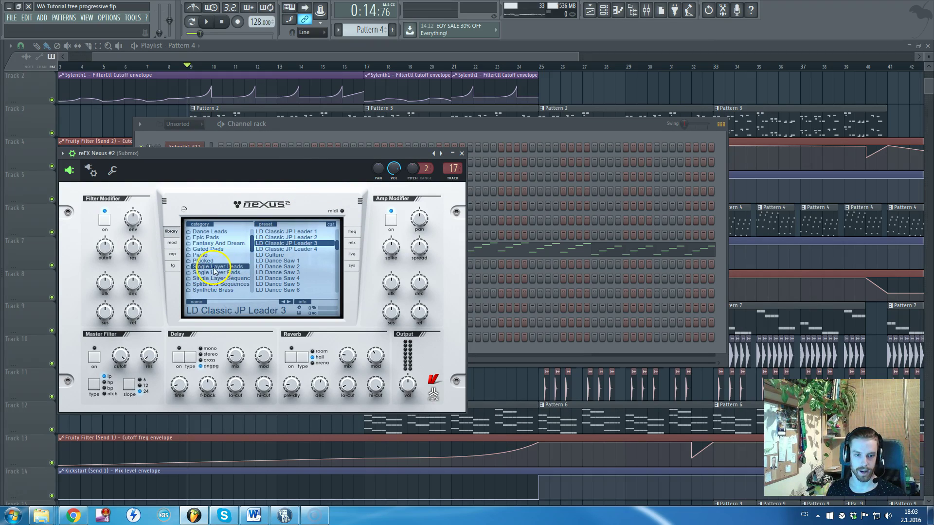
left_click_drag(252, 241, 253, 266)
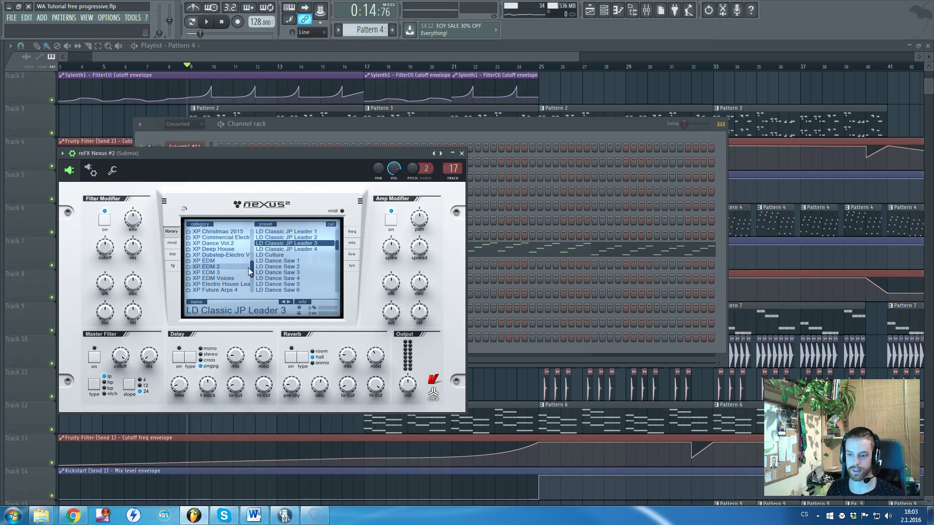
left_click_drag(249, 269, 252, 234)
left_click(214, 284)
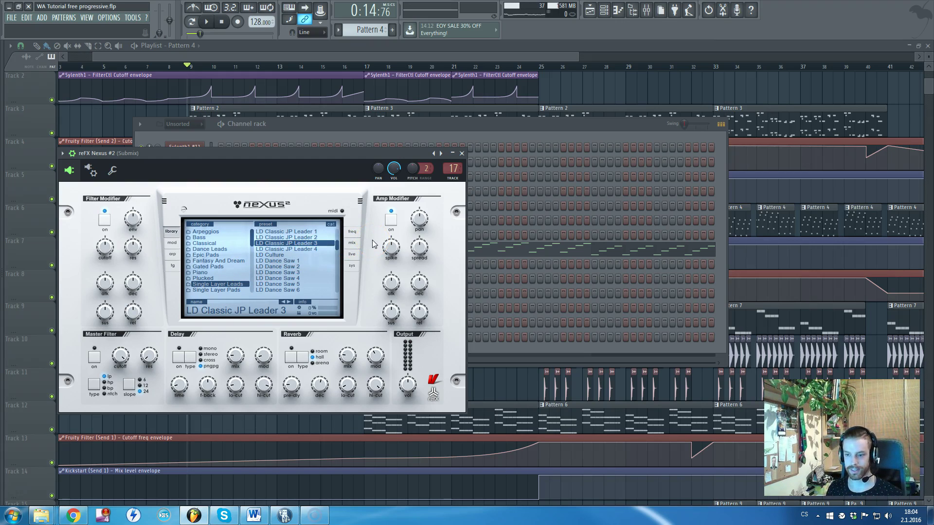
left_click(462, 154)
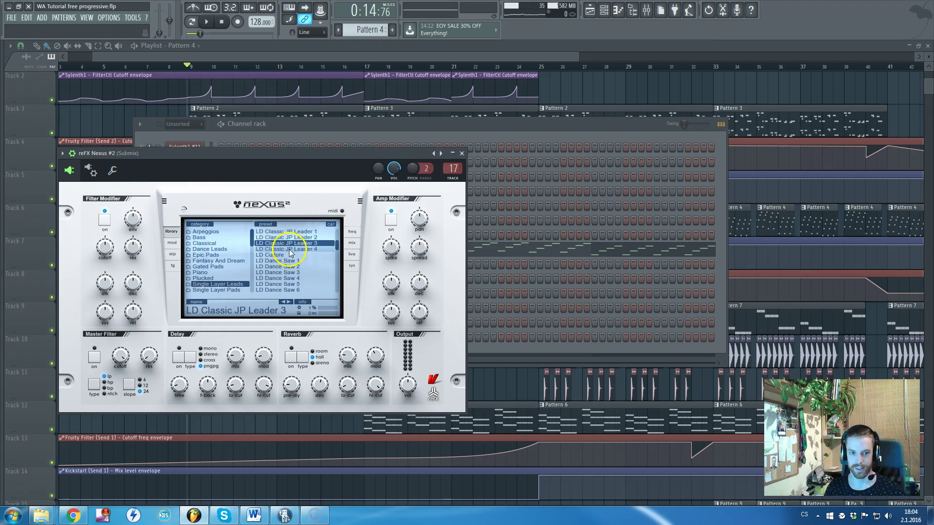
left_click(462, 153)
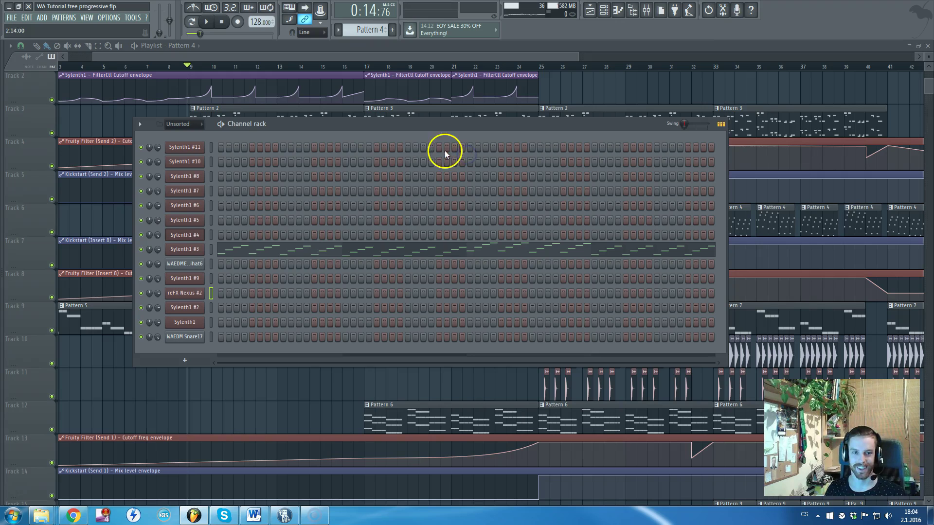
Play the arrangement from just before bar 9, review the tracks as they play, and skip ahead to about bar 23.
left_click(340, 48)
key("space")
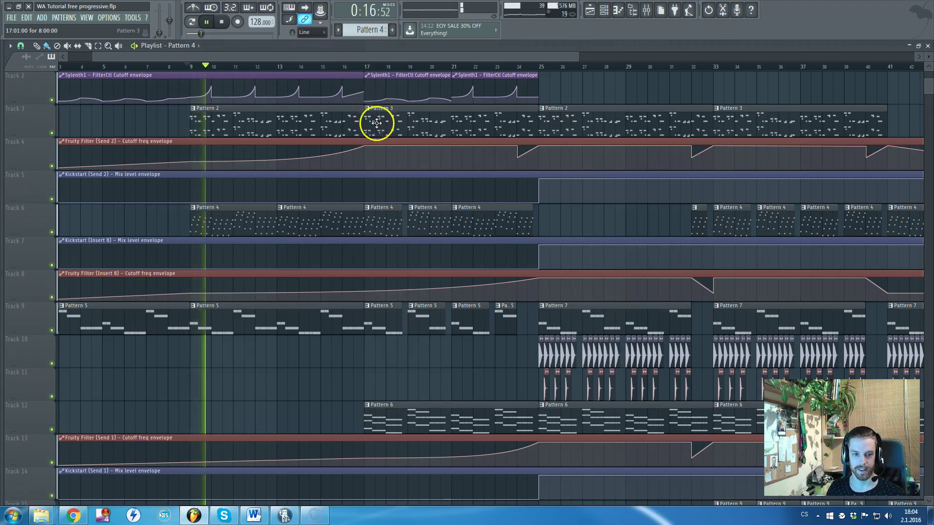
scroll(377, 123, "down", 4)
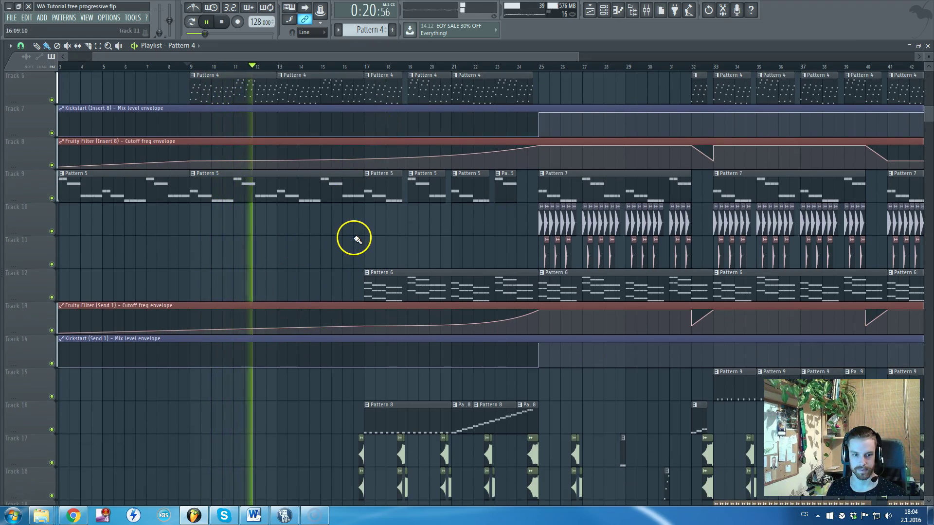
scroll(361, 238, "up", 1)
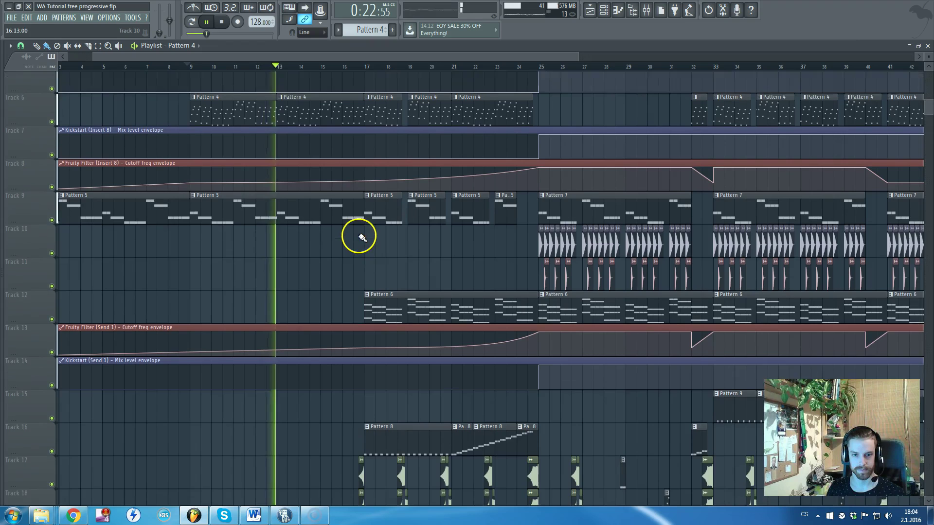
scroll(359, 235, "up", 5)
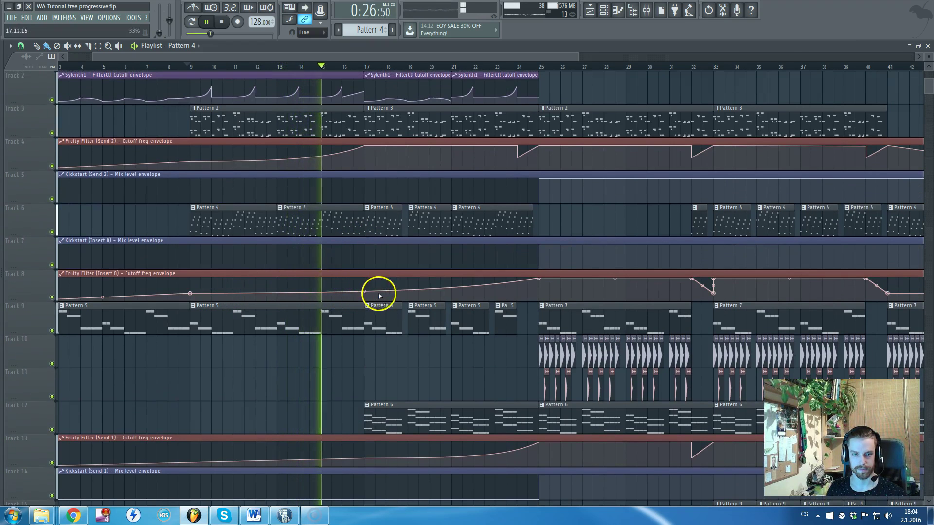
left_click(486, 67)
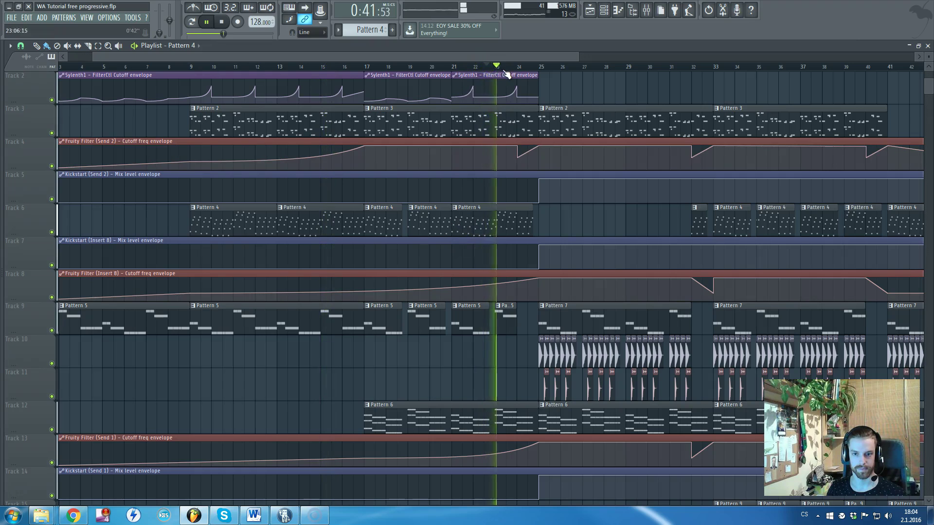
Switch playback to pattern mode and open the Fruity Filter on mixer Insert 7.
left_click(190, 22)
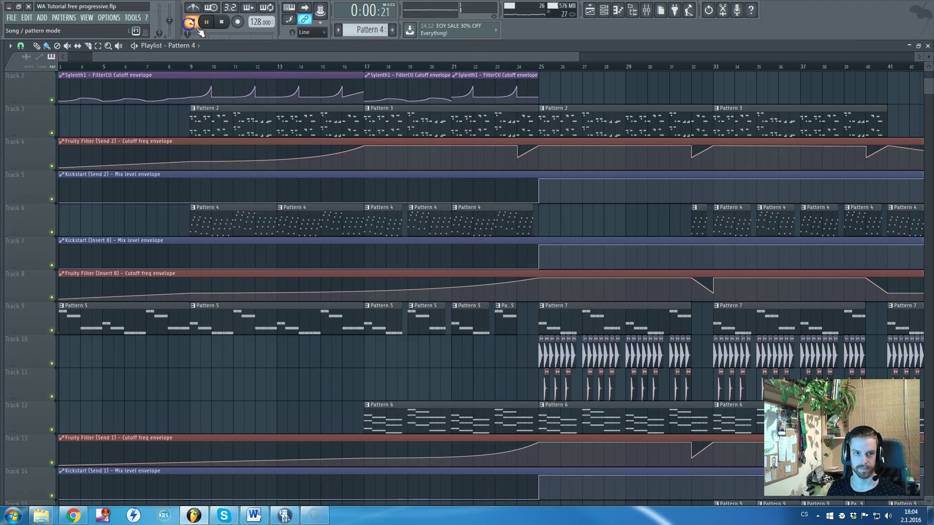
left_click(647, 10)
left_click(234, 187)
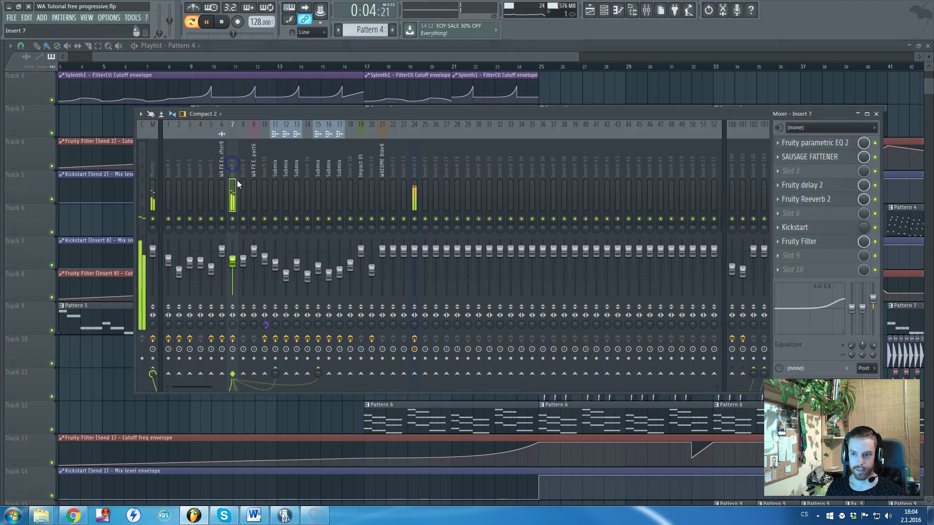
left_click(798, 241)
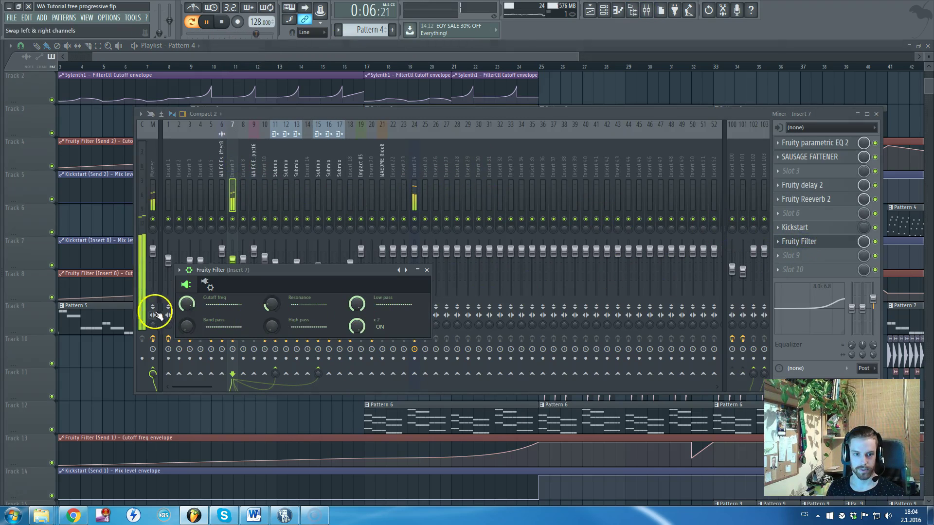
Play the song from bar 9 while viewing Insert 7's Fruity Filter cutoff, stop playback, and close the filter.
left_click(201, 66)
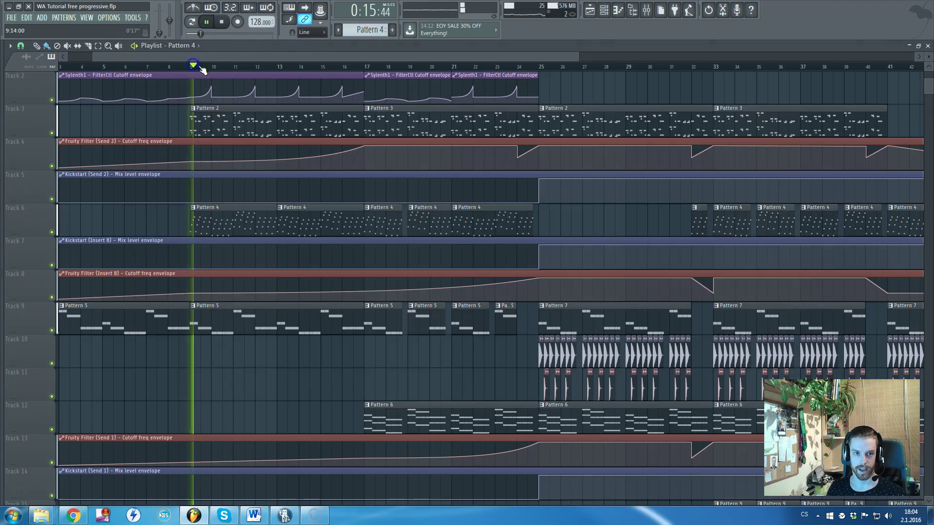
left_click(648, 10)
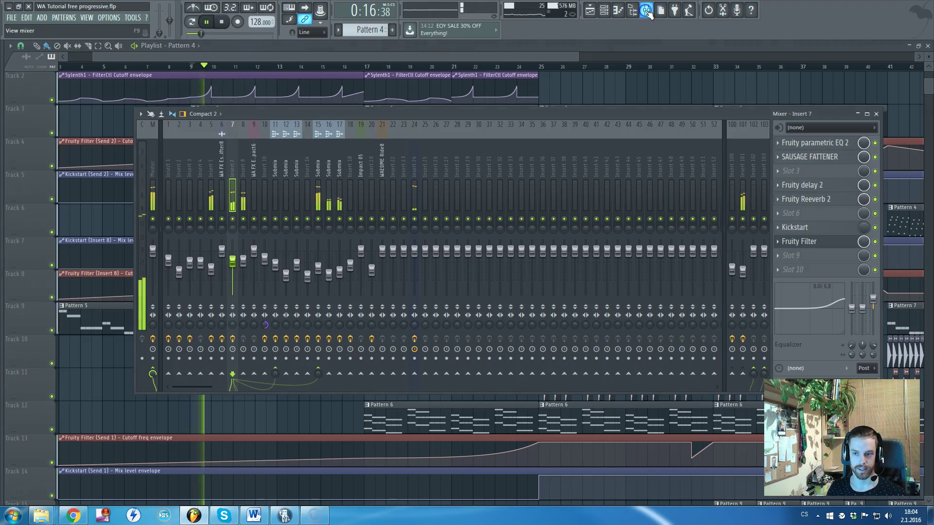
left_click(803, 242)
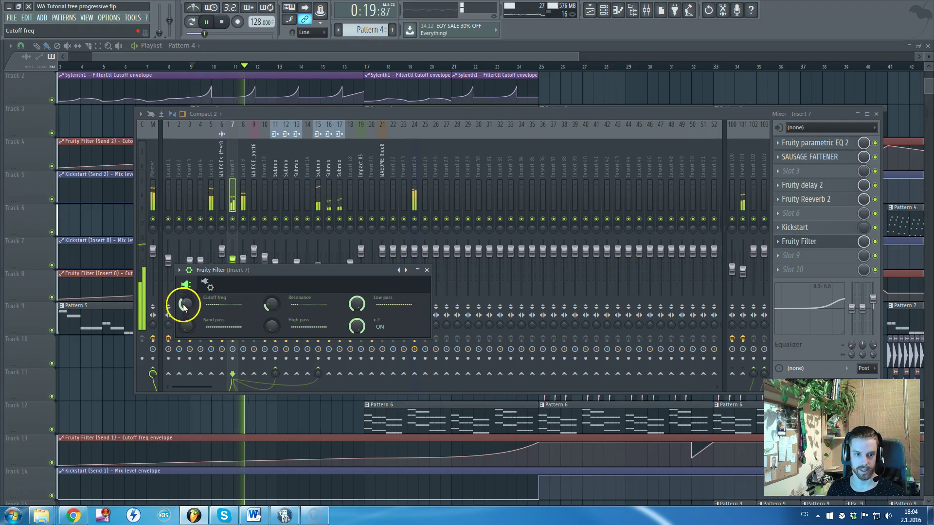
left_click(335, 273)
key("space")
left_click(354, 56)
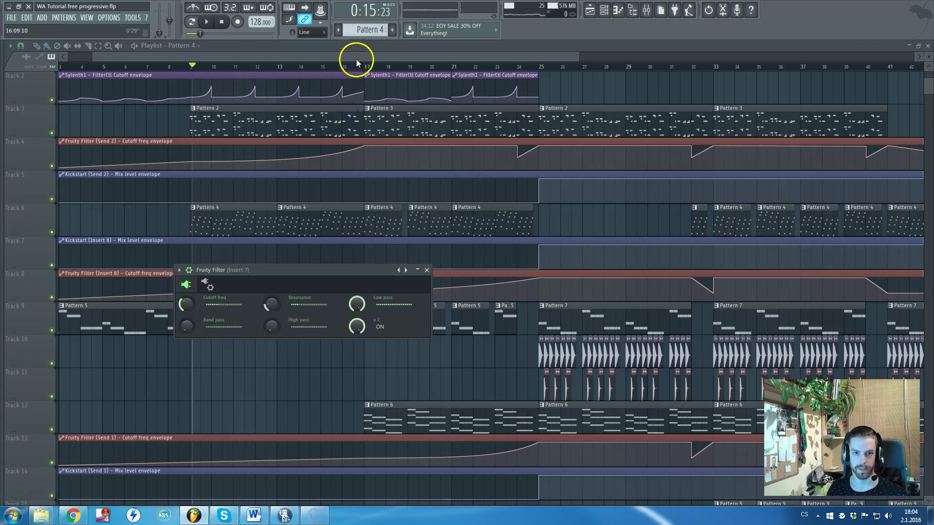
Examine the tracks and automation between bars 9 and 25, placing the playhead at bar 17.
scroll(332, 266, "down", 3)
scroll(332, 268, "down", 3)
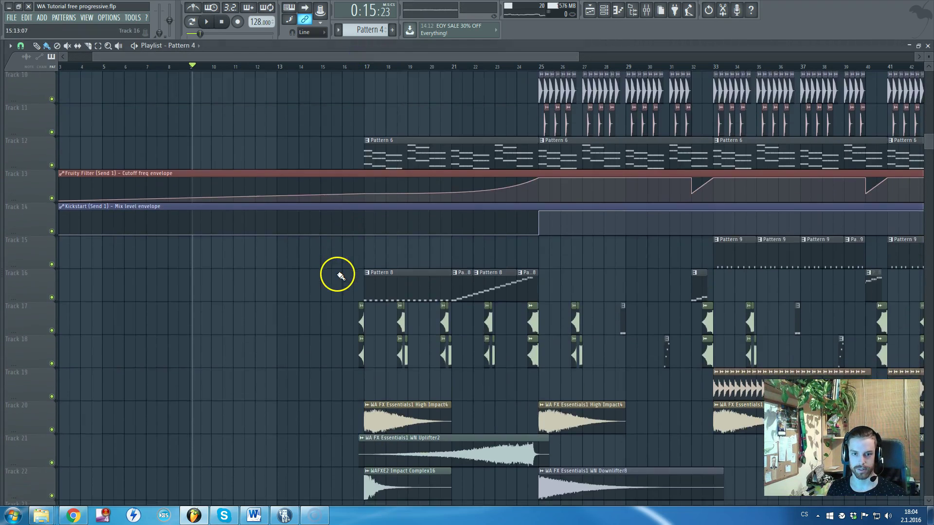
scroll(333, 275, "up", 7)
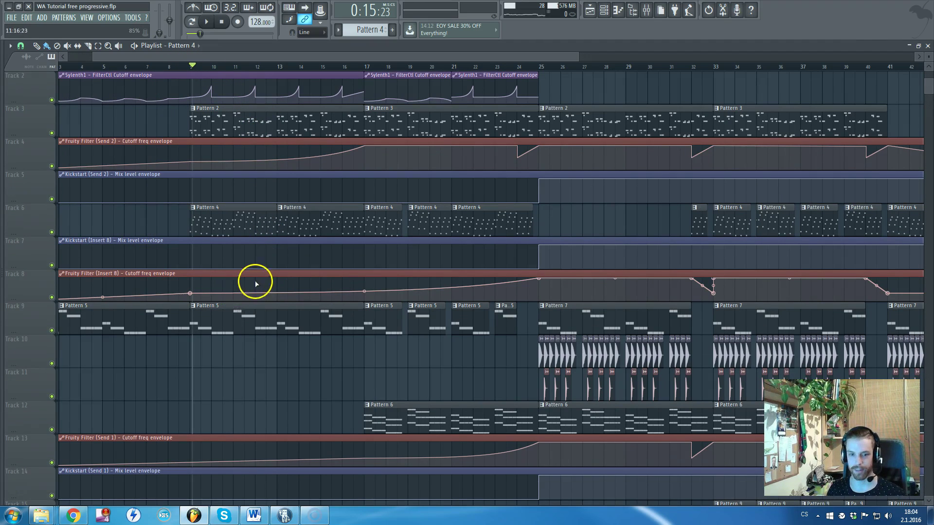
scroll(256, 284, "down", 1)
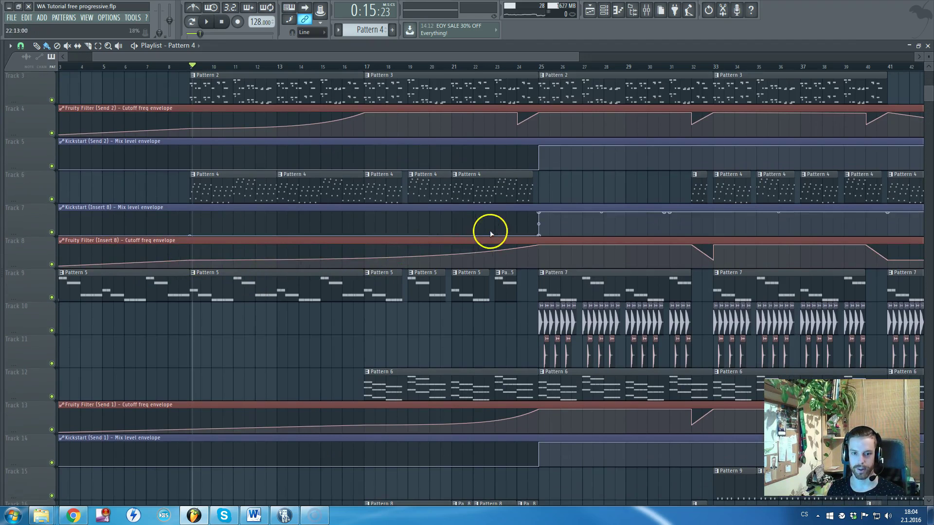
scroll(340, 189, "up", 2)
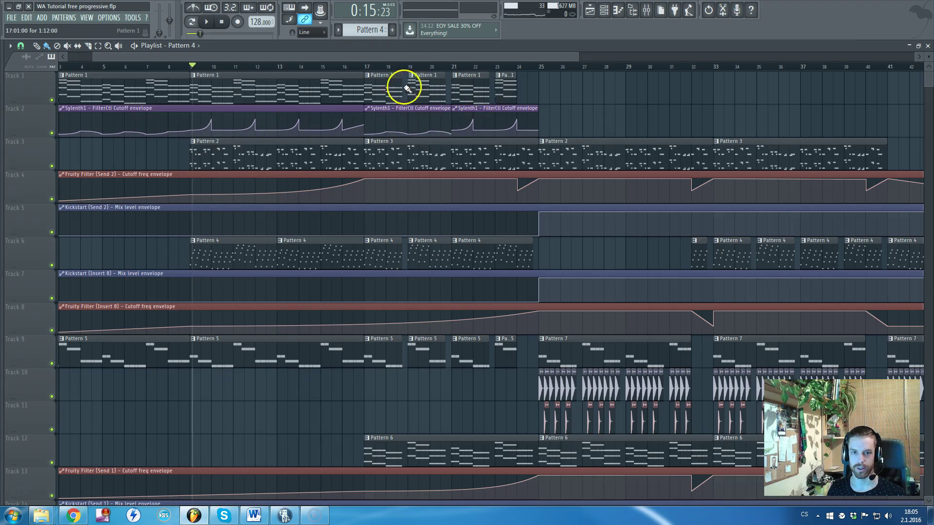
left_click(363, 68)
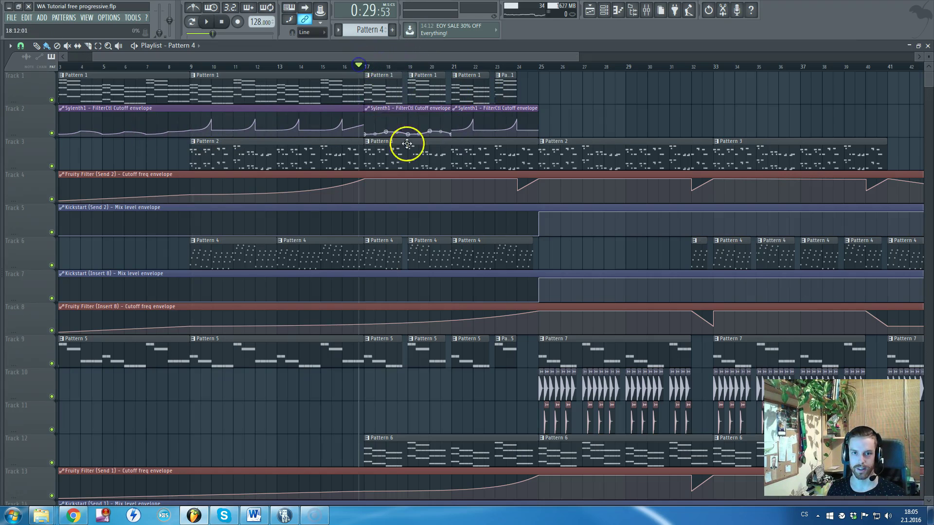
scroll(421, 181, "down", 4)
scroll(475, 216, "up", 3)
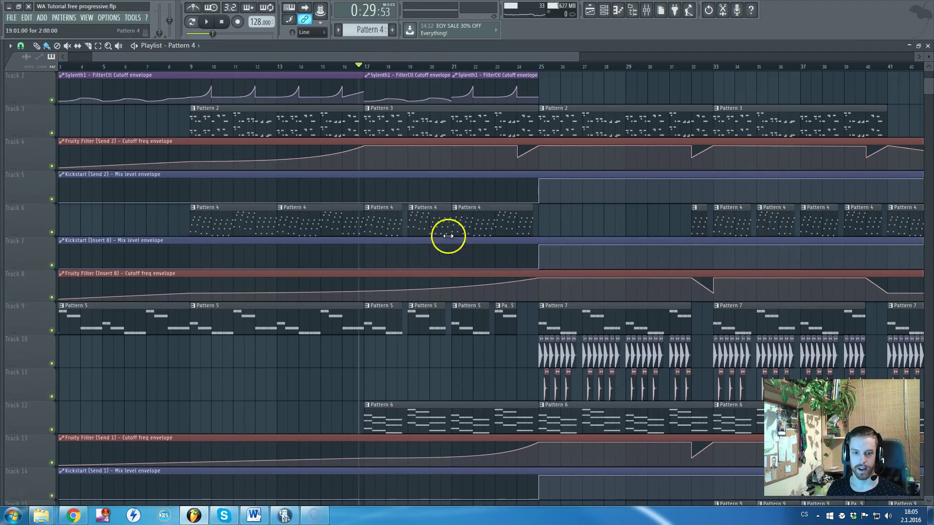
left_click(363, 65)
scroll(392, 120, "down", 4)
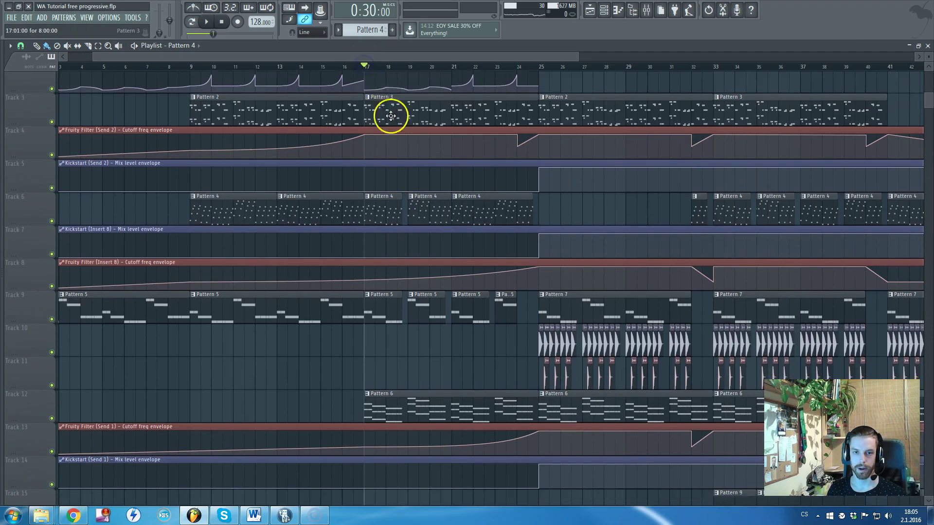
scroll(457, 185, "down", 5)
scroll(448, 233, "up", 6)
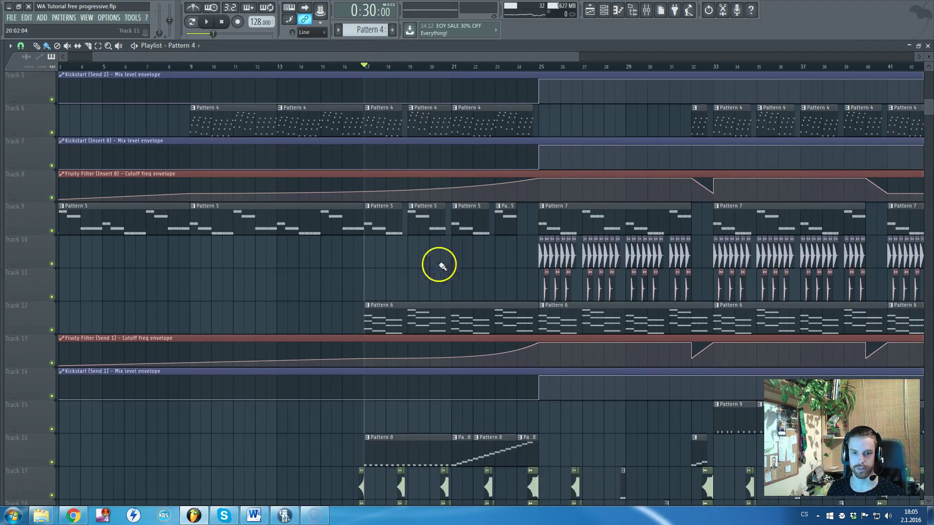
Open Pattern 6 from Track 12 in the channel rack, play it in pattern mode, and close the rack.
double_click(418, 318)
right_click(373, 48)
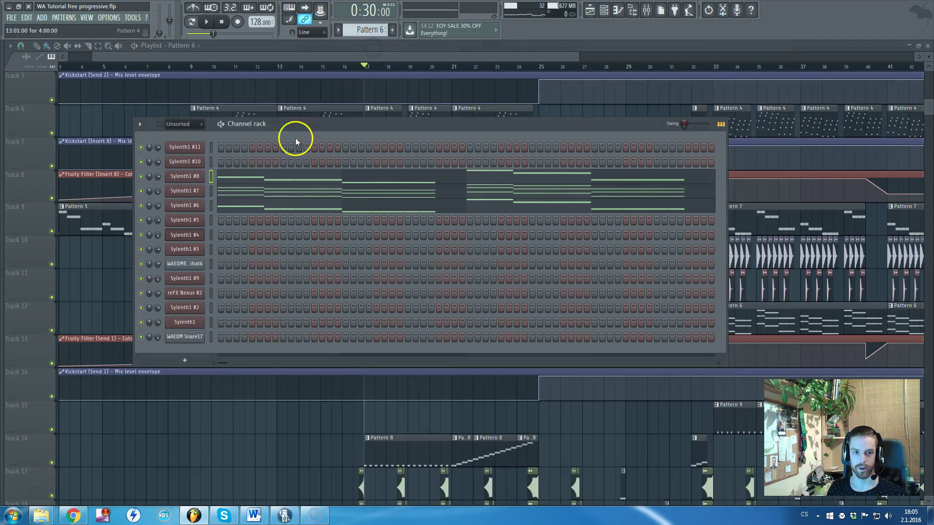
left_click(189, 21)
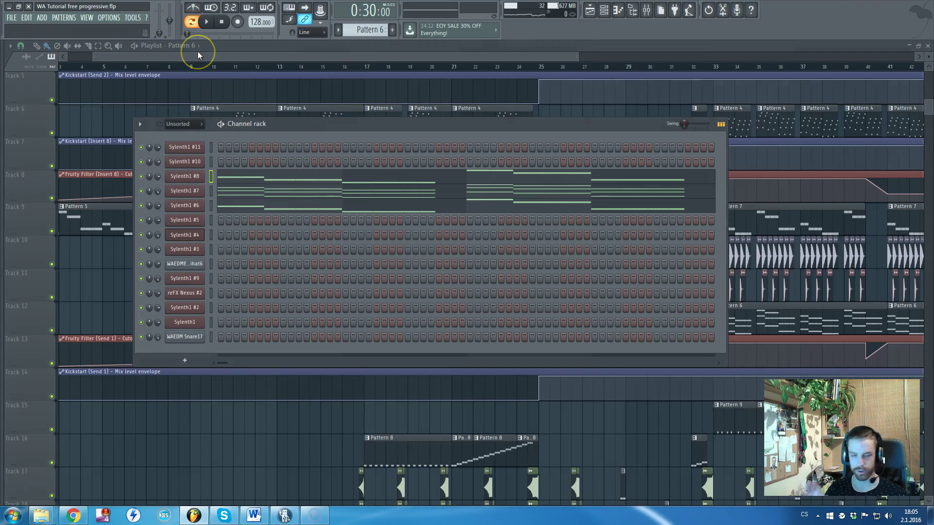
key("space")
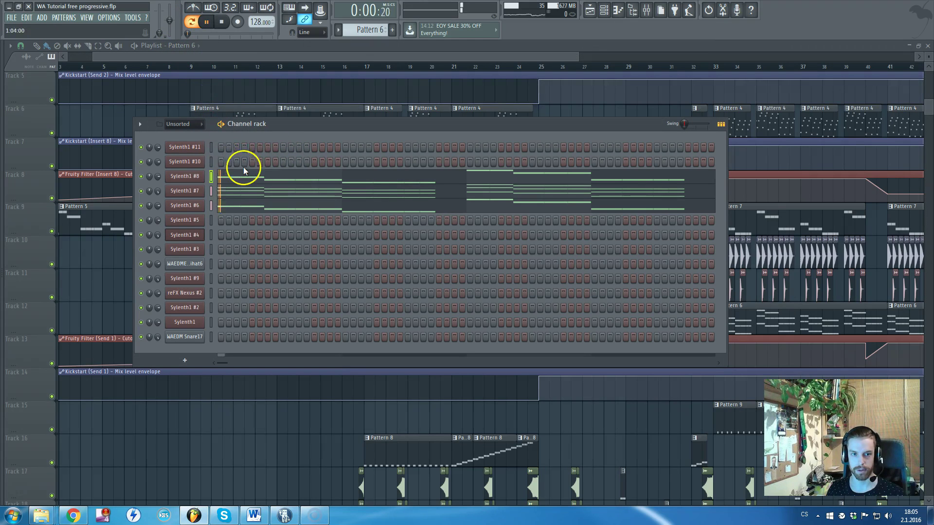
right_click(369, 122)
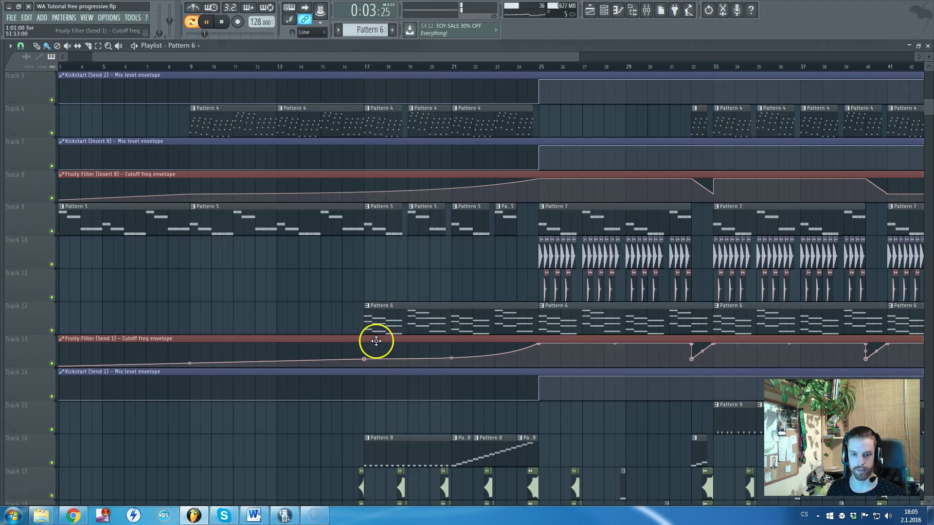
Play the song from just before bar 17 while reviewing the tracks entering there, and stop it.
left_click(358, 65)
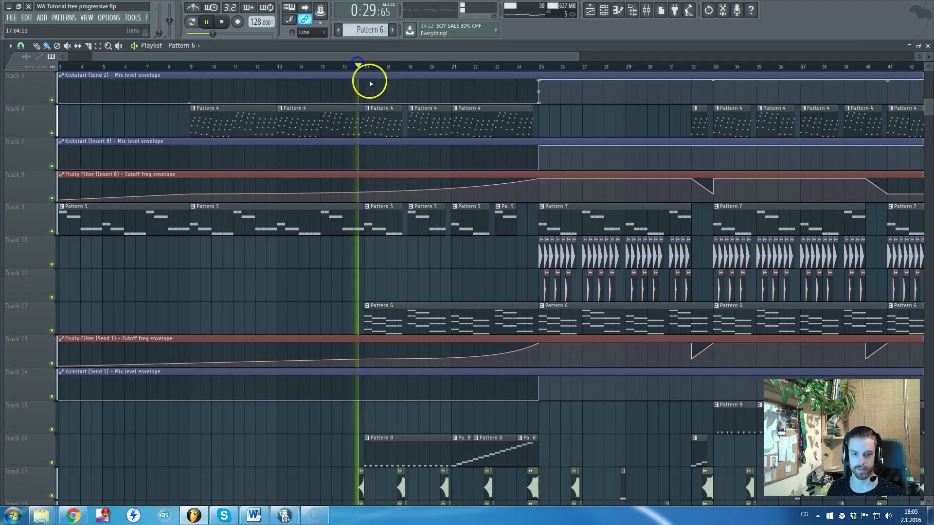
scroll(414, 146, "down", 5)
scroll(418, 155, "up", 6)
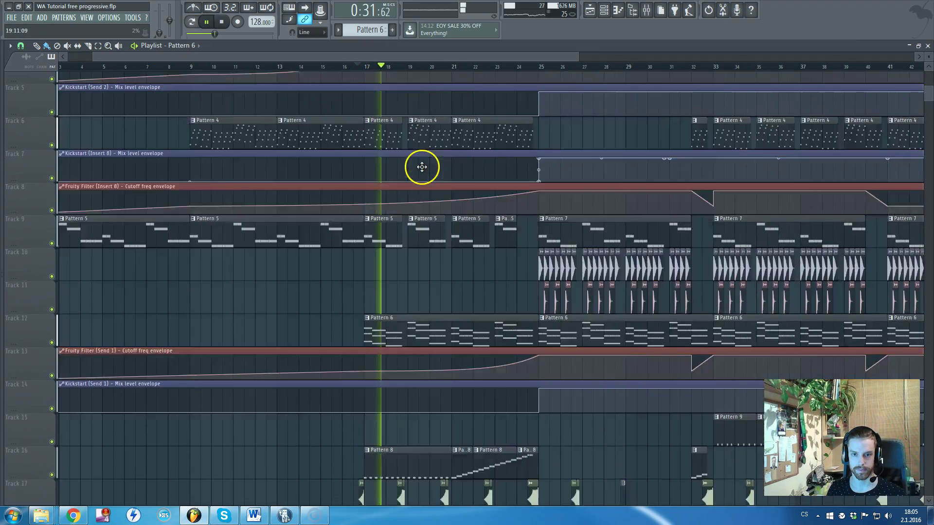
key("space")
Examine the pattern, fill and effect clips that enter on the tracks between bars 17 and 25.
scroll(418, 173, "up", 4)
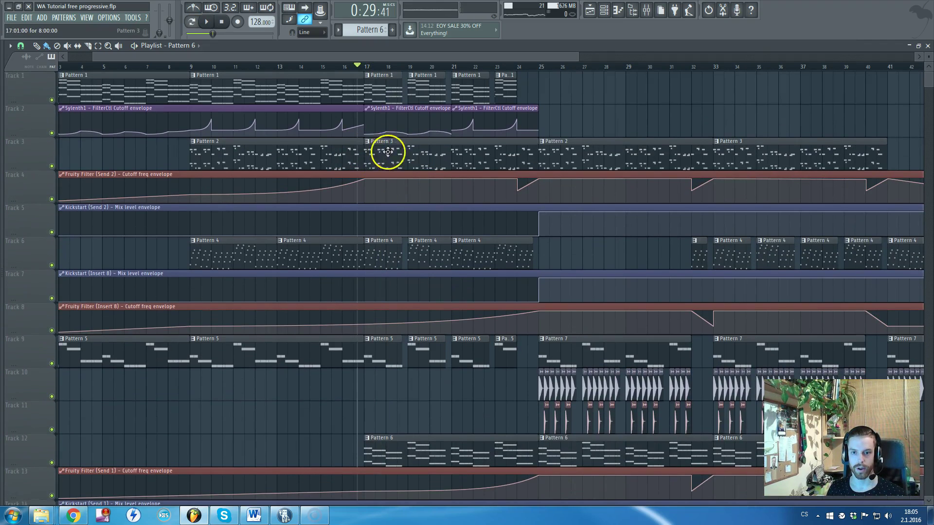
scroll(462, 151, "down", 3)
scroll(436, 174, "up", 2)
scroll(438, 176, "down", 1)
scroll(447, 177, "down", 5)
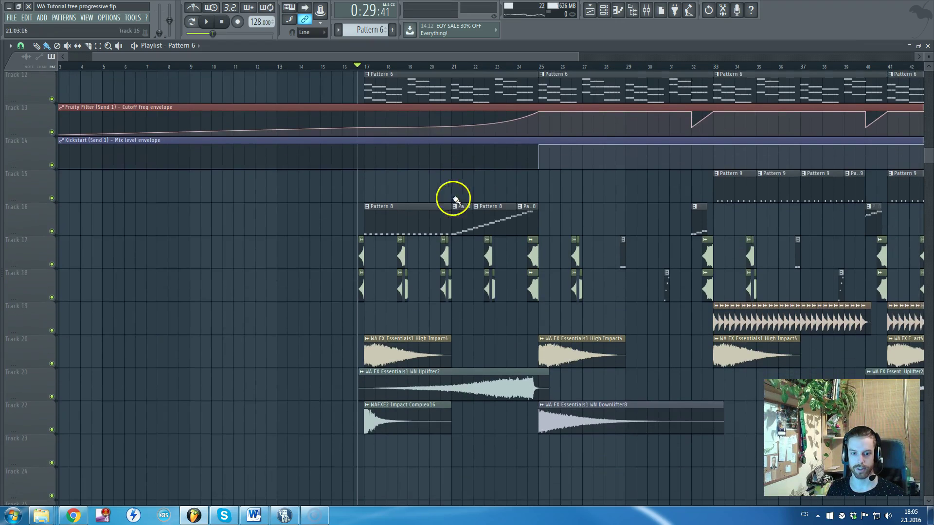
scroll(441, 225, "up", 2, "ctrl")
scroll(441, 226, "up", 2, "ctrl")
scroll(441, 226, "up", 2)
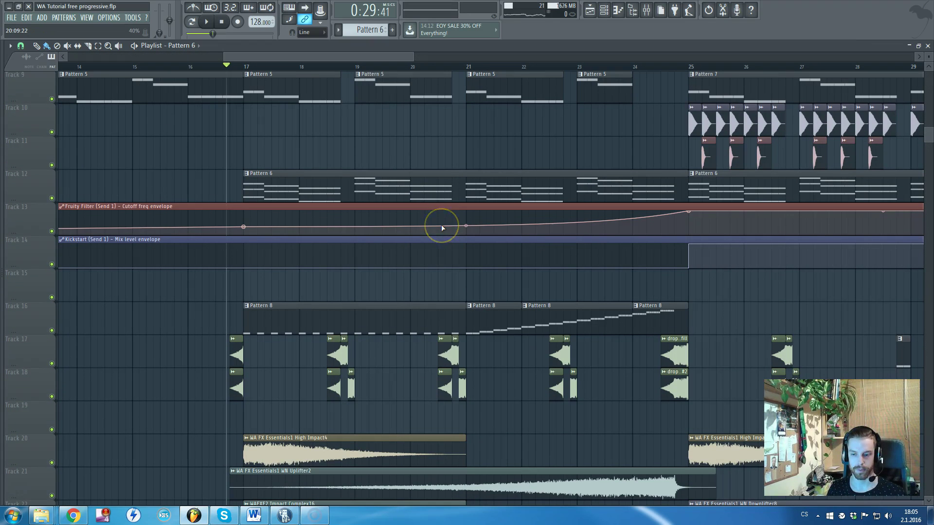
Trim the start of the WA FX Essentials1 WN Uplifter2 clip on Track 21 to about bar 17.
scroll(395, 224, "down", 4)
scroll(225, 253, "up", 4, "ctrl")
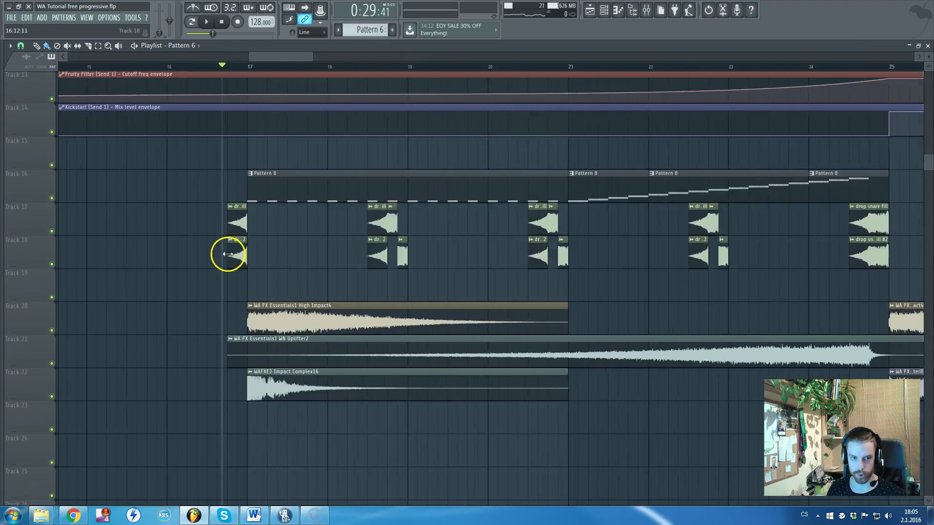
scroll(262, 250, "down", 6)
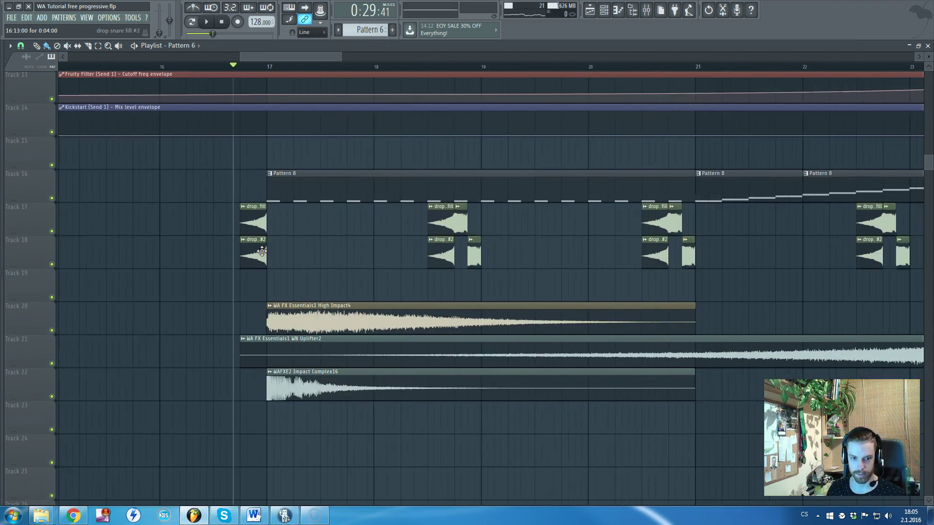
left_click_drag(253, 361, 271, 360)
scroll(282, 345, "up", 4)
scroll(301, 335, "down", 4)
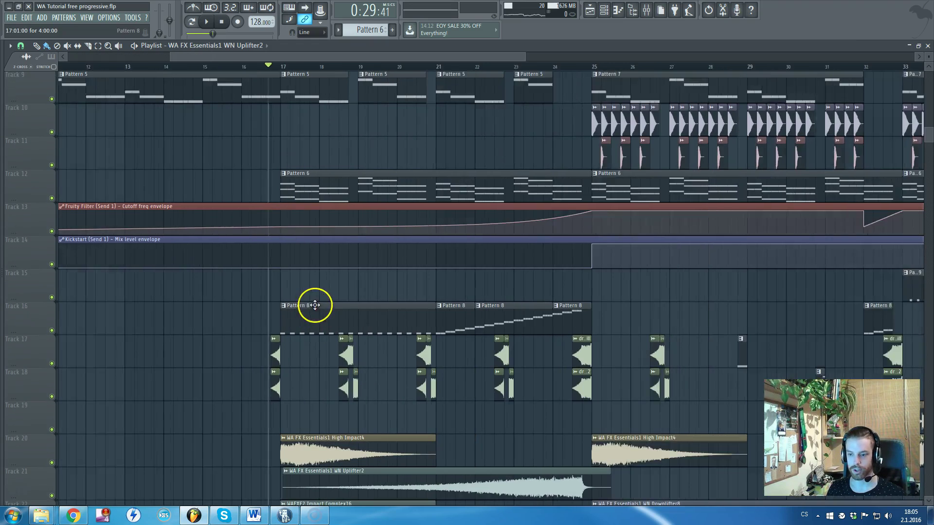
Play the section from just before bar 17, stop it, and replay it while reviewing Tracks 9 to 22.
key("space")
scroll(411, 292, "down", 2)
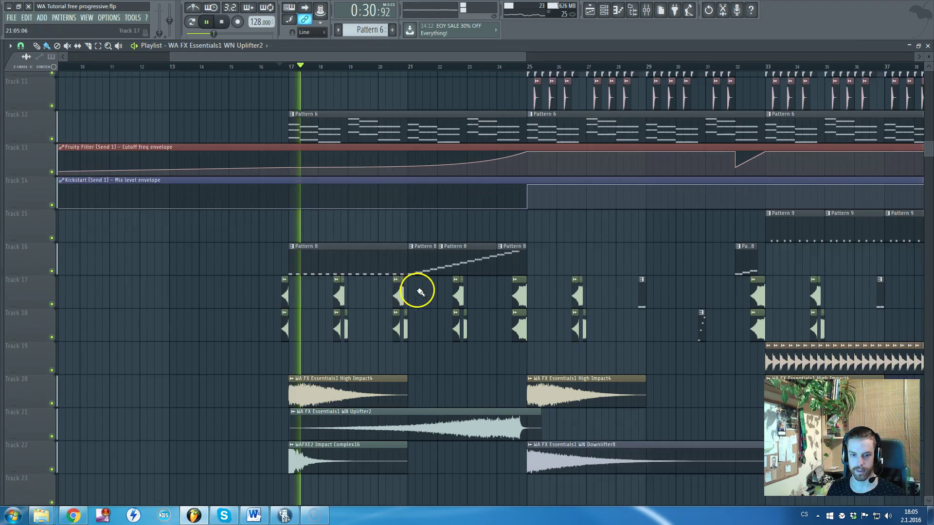
key("space")
scroll(348, 259, "up", 4)
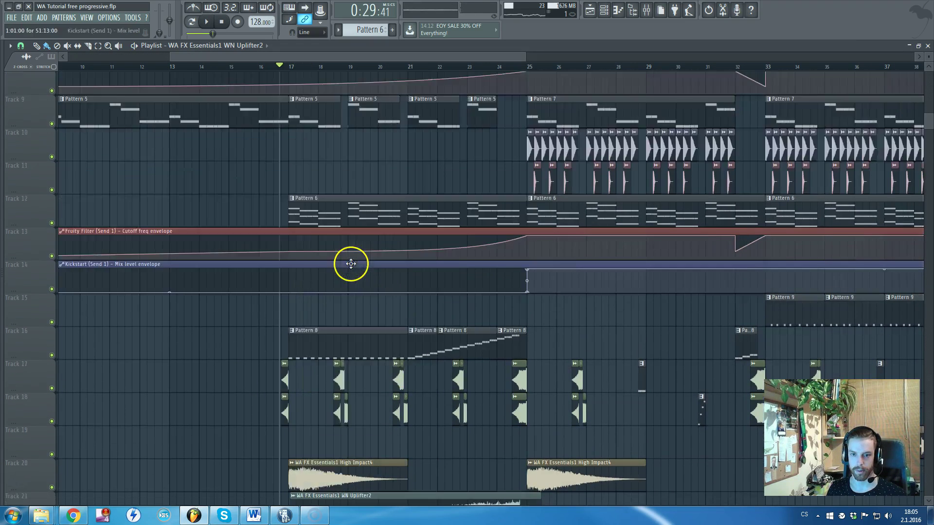
key("space")
scroll(474, 201, "down", 4)
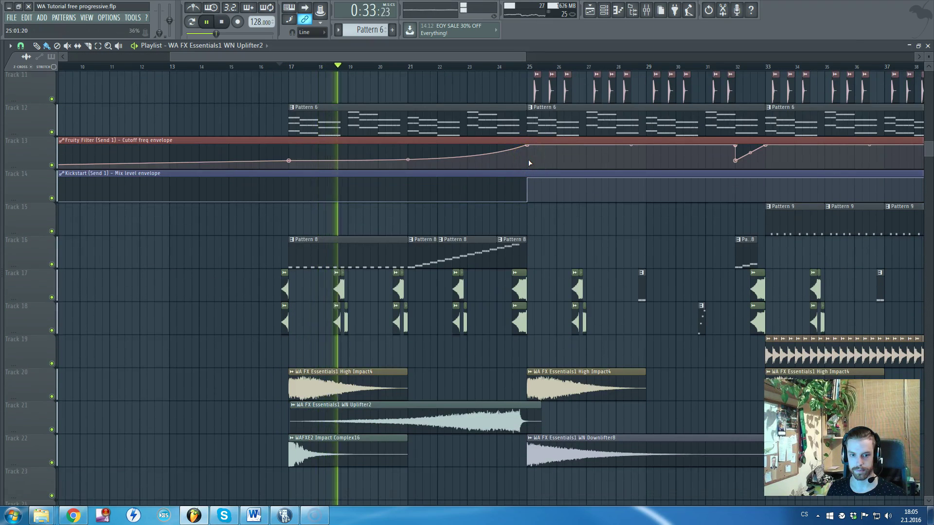
Follow the playing song across Tracks 1 to 22 as the build-up passes into the bar 25 section, and stop playback.
scroll(562, 214, "up", 2)
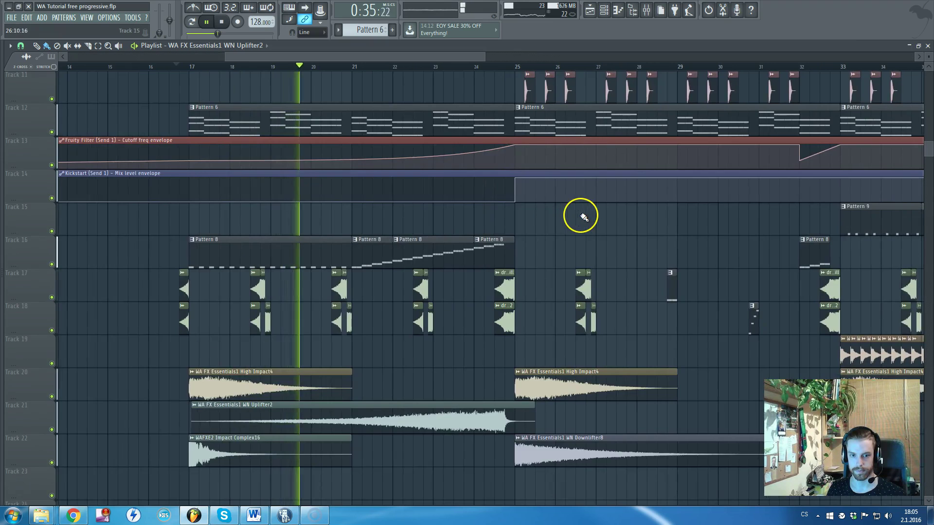
scroll(564, 215, "up", 2)
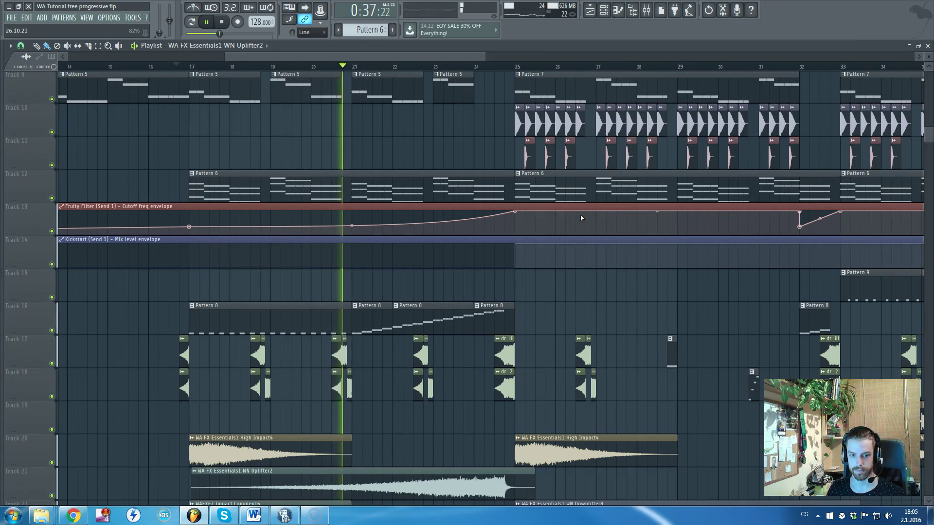
scroll(588, 224, "up", 8)
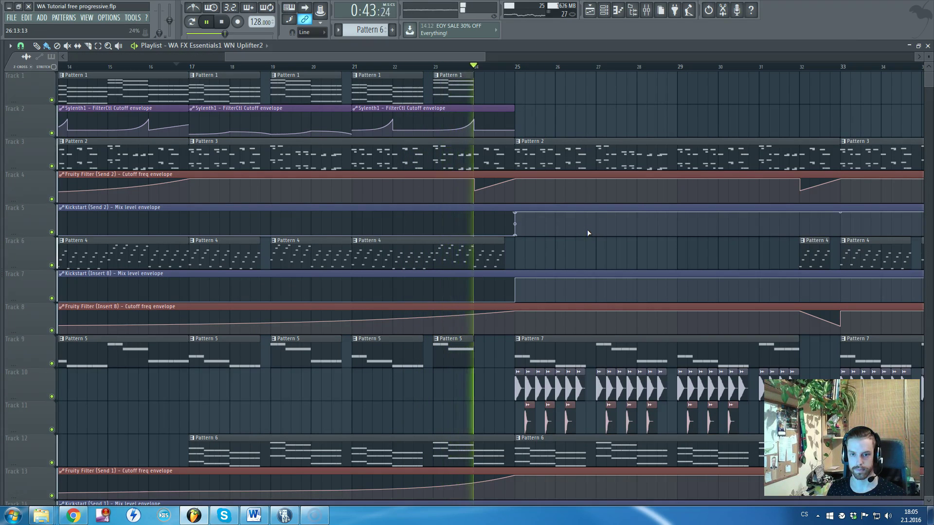
scroll(588, 236, "down", 11)
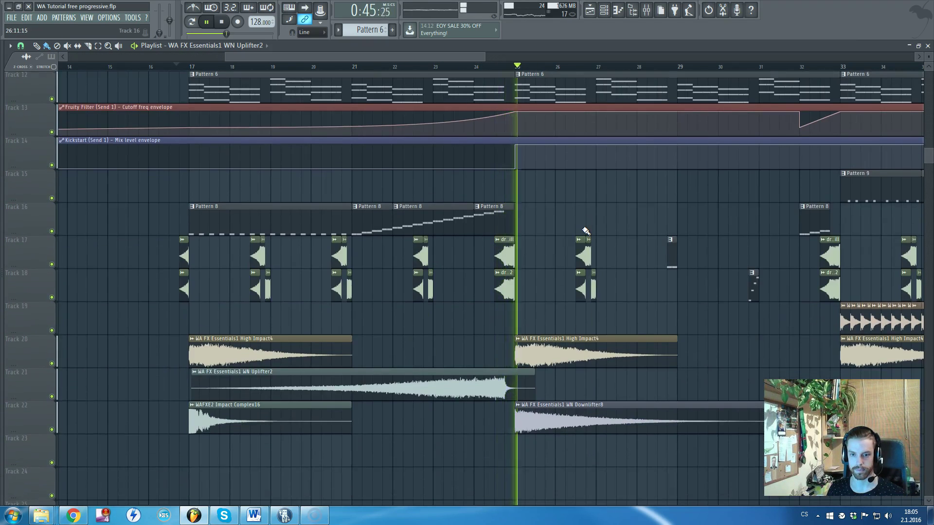
scroll(603, 241, "down", 5)
scroll(606, 244, "up", 6)
scroll(465, 246, "up", 8)
scroll(444, 239, "down", 4)
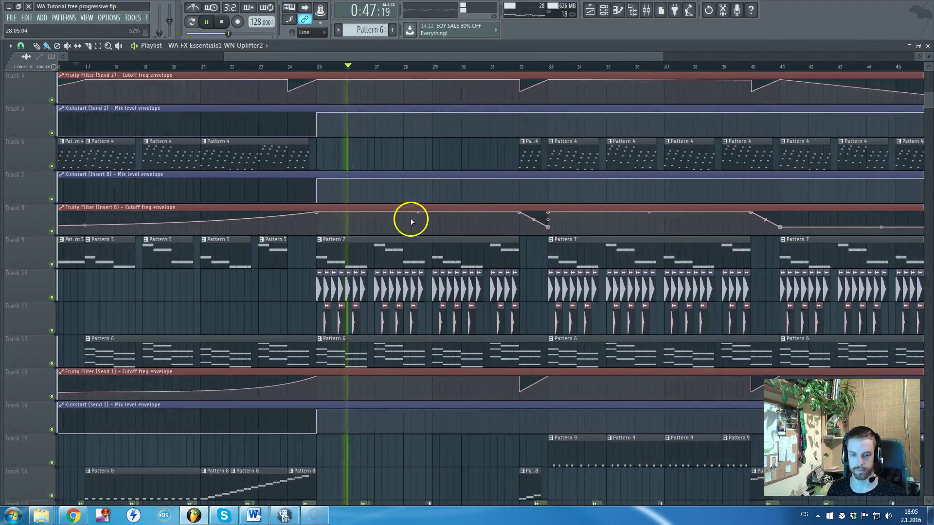
scroll(409, 152, "down", 2)
scroll(410, 164, "down", 1)
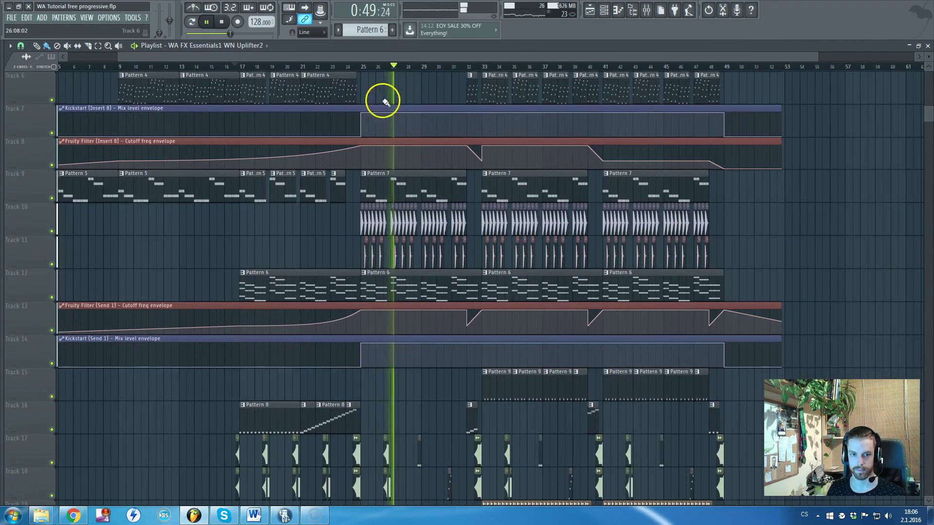
key("space")
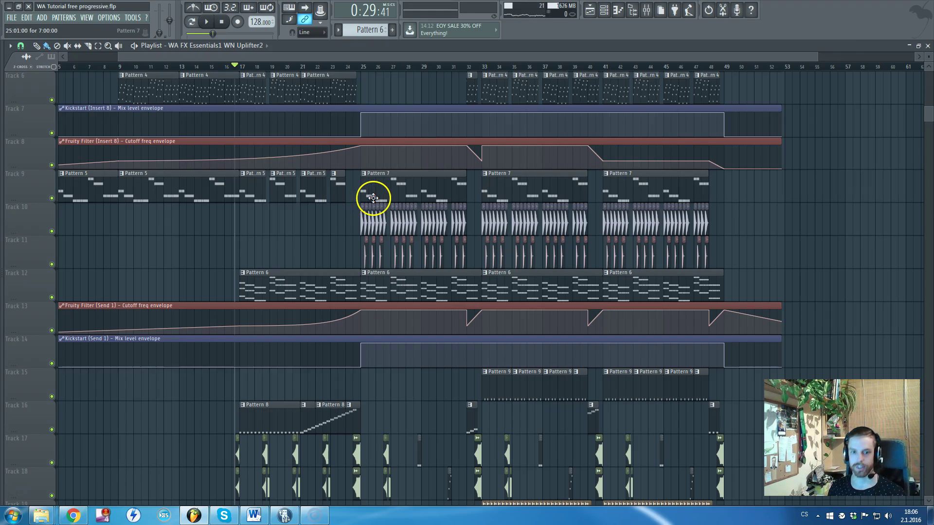
Open Pattern 7 in the channel rack, and inspect the Sylenth1 #4 notes of Pattern 5 in the piano roll.
right_click(330, 46)
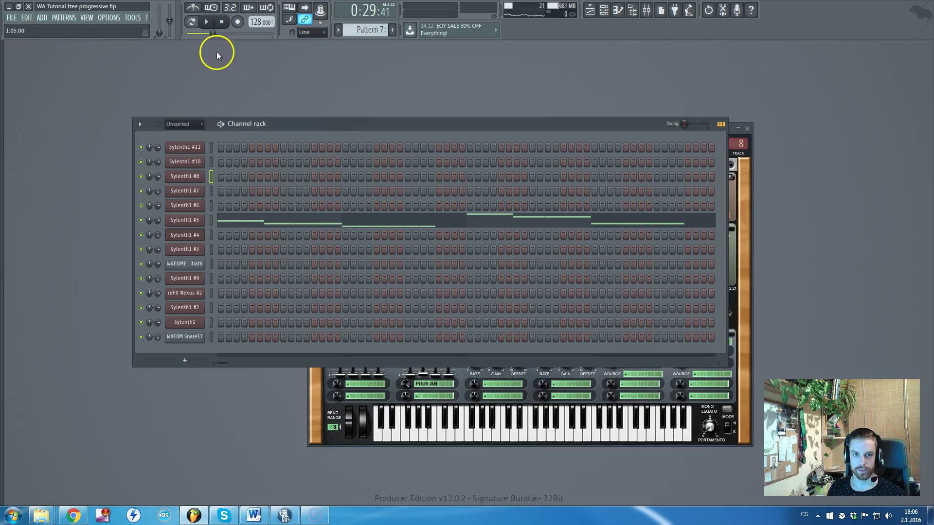
left_click(372, 32)
key("F5")
double_click(252, 190)
right_click(290, 47)
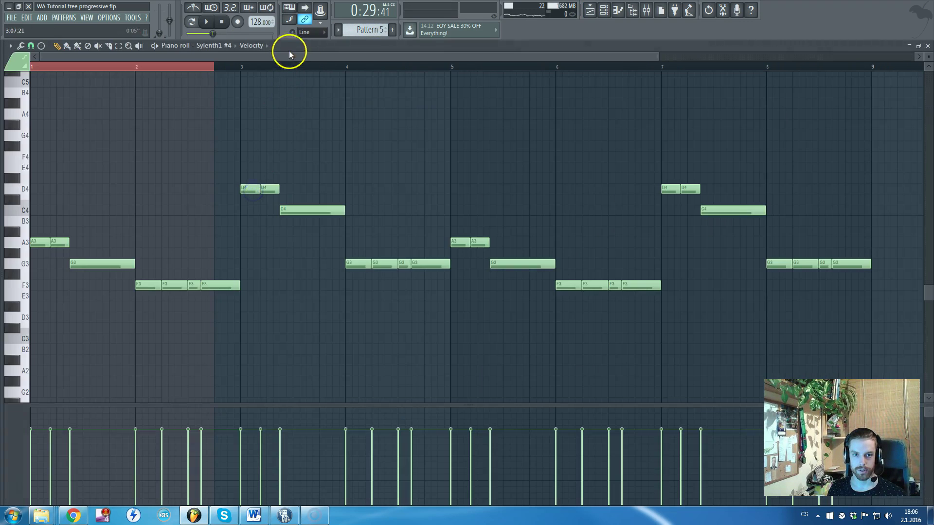
Switch playback to pattern mode, audition Pattern 5 on its own and stop it.
left_click(192, 22)
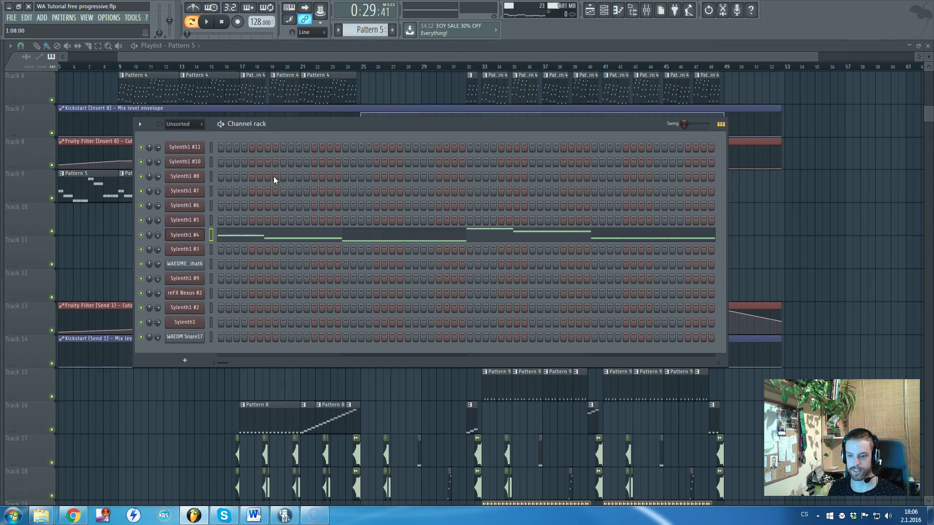
key("space")
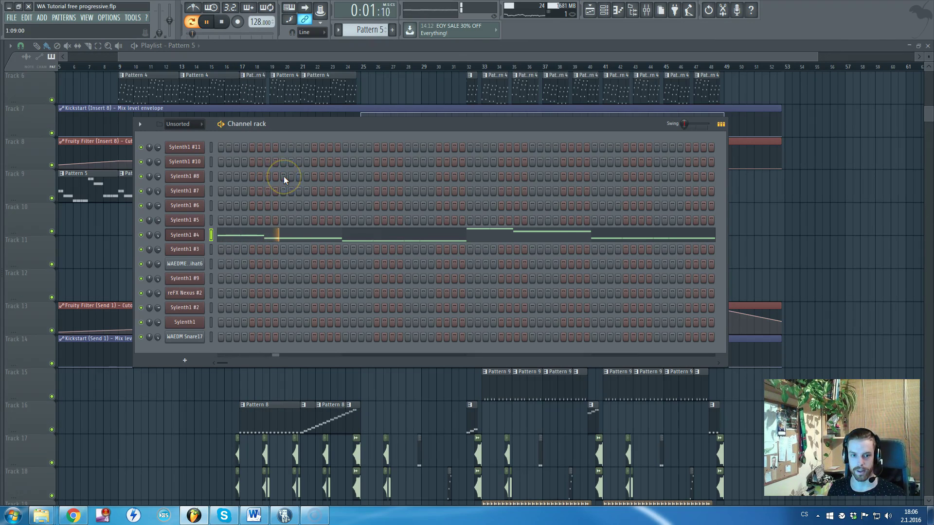
key("space")
Play Patterns 7 and 5 alternately from the Track 9 clips to compare their Sylenth1 lines, and stop playback.
left_click(381, 48)
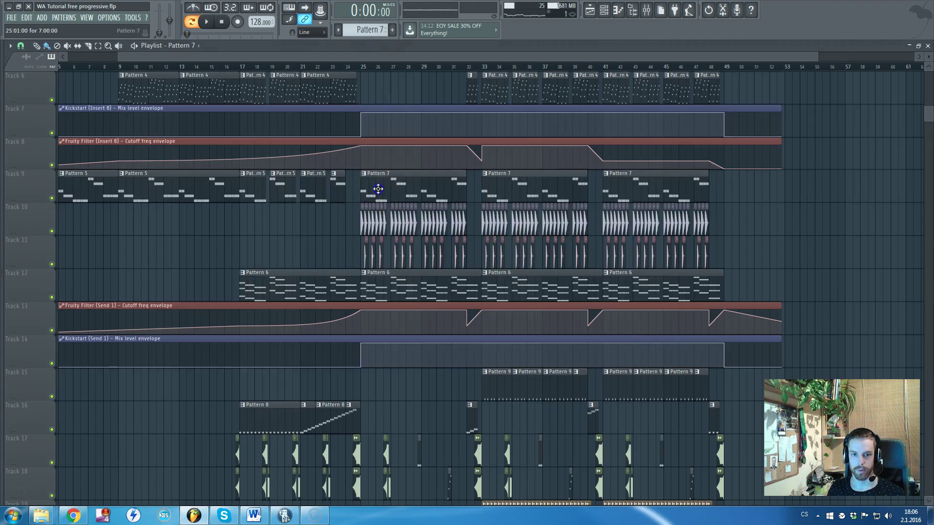
double_click(378, 189)
key("Escape")
left_click(353, 49)
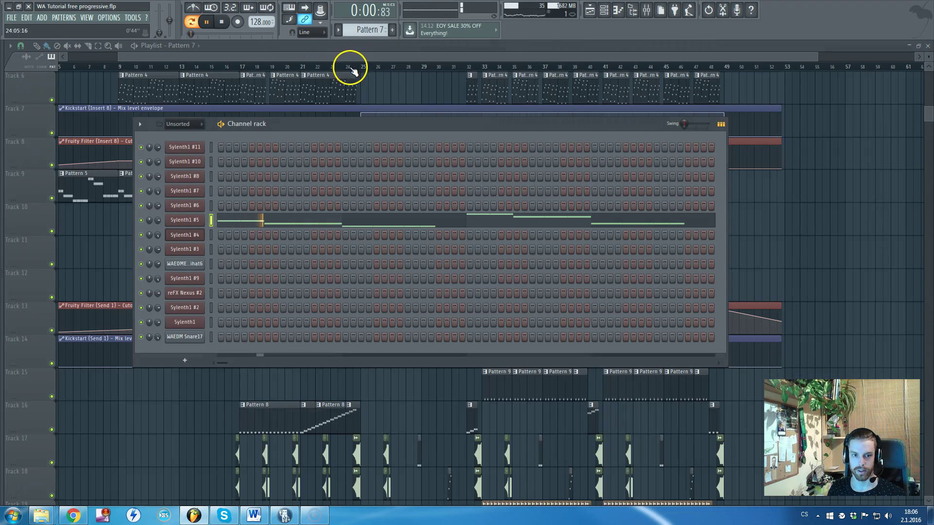
left_click(381, 49)
left_click(322, 176)
left_click(359, 50)
key("Escape")
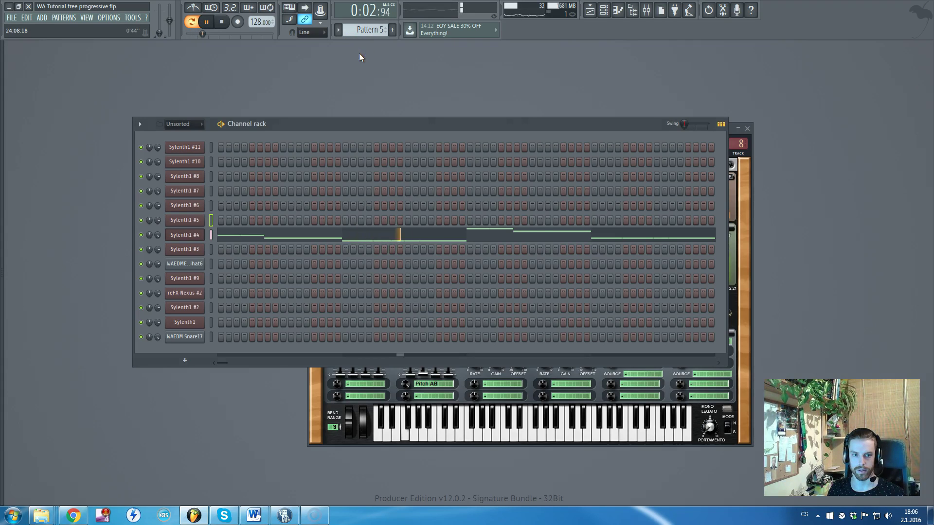
left_click(357, 39)
key("F5")
left_click(394, 179)
left_click(383, 51)
key("space")
Inspect the Sylenth1 #5 instrument and its Insert 10 mixer chain with Kickstart, and return to the playlist.
left_click(183, 222)
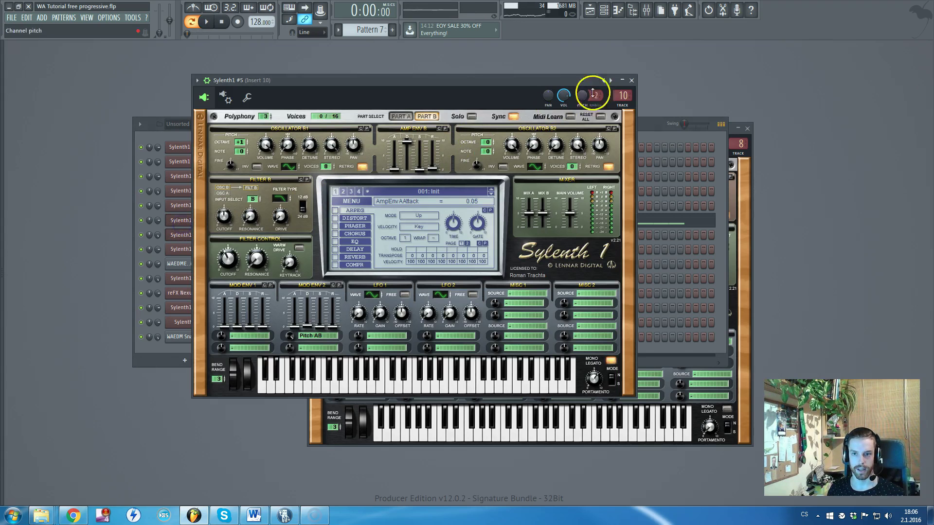
double_click(627, 95)
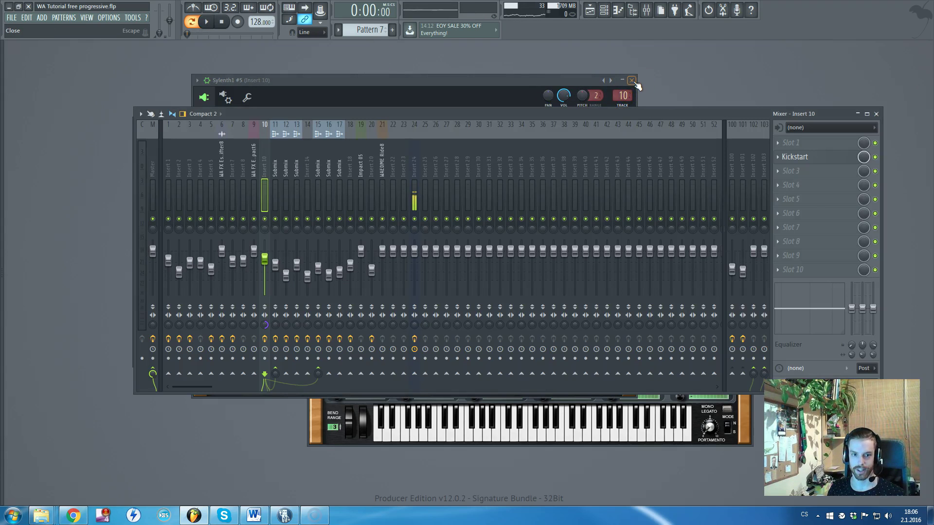
left_click(631, 80)
key("F5")
Examine which patterns, automation clips and effects on Tracks 1 to 22 stop, continue or enter at bar 25.
scroll(429, 189, "up", 3)
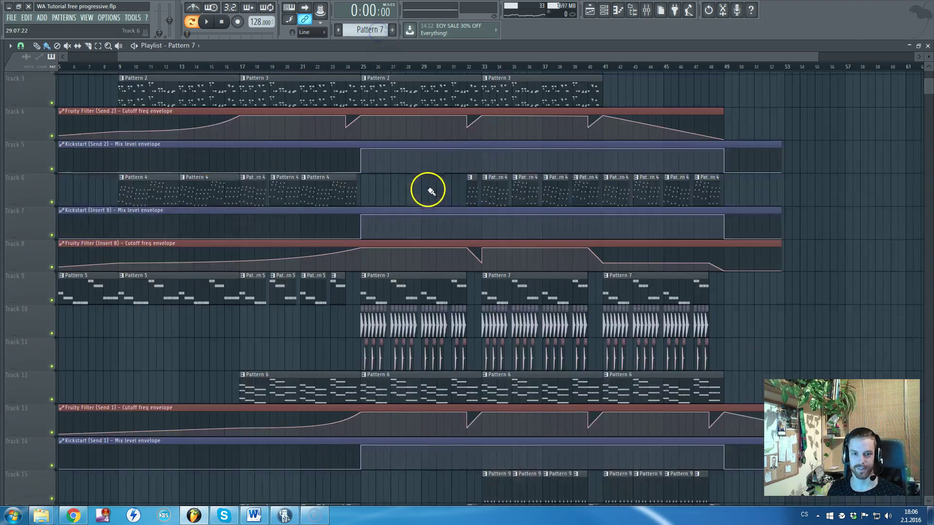
scroll(377, 177, "up", 3, "ctrl")
scroll(355, 210, "down", 6)
scroll(354, 211, "up", 7)
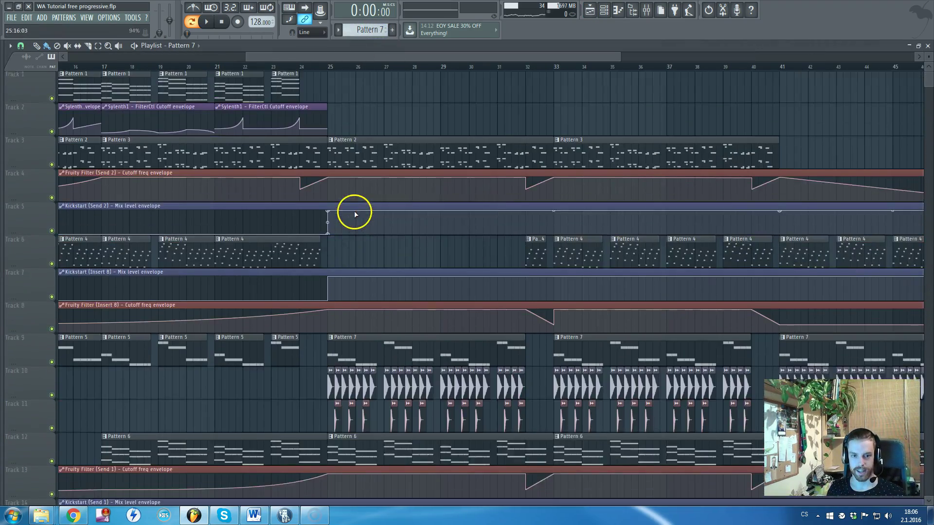
scroll(352, 207, "down", 6)
scroll(325, 248, "down", 3, "ctrl")
scroll(325, 248, "down", 2, "ctrl")
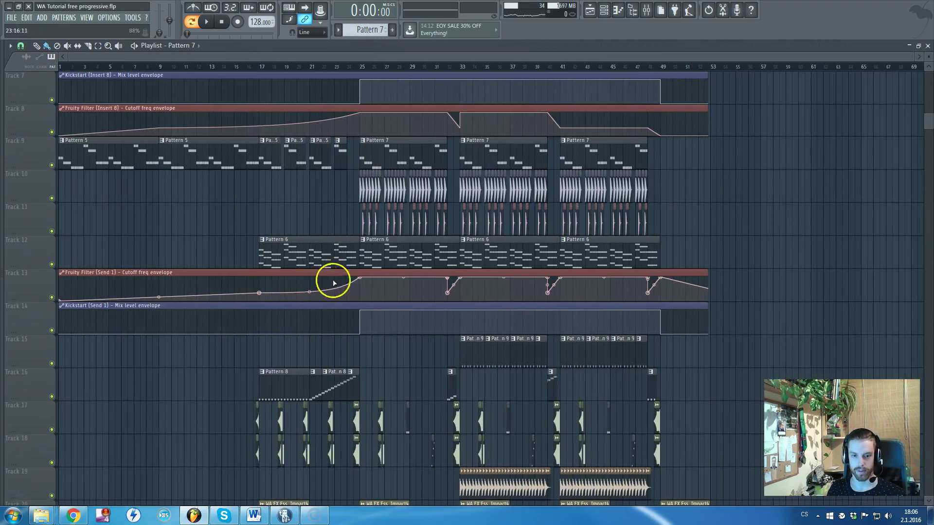
scroll(341, 277, "up", 5)
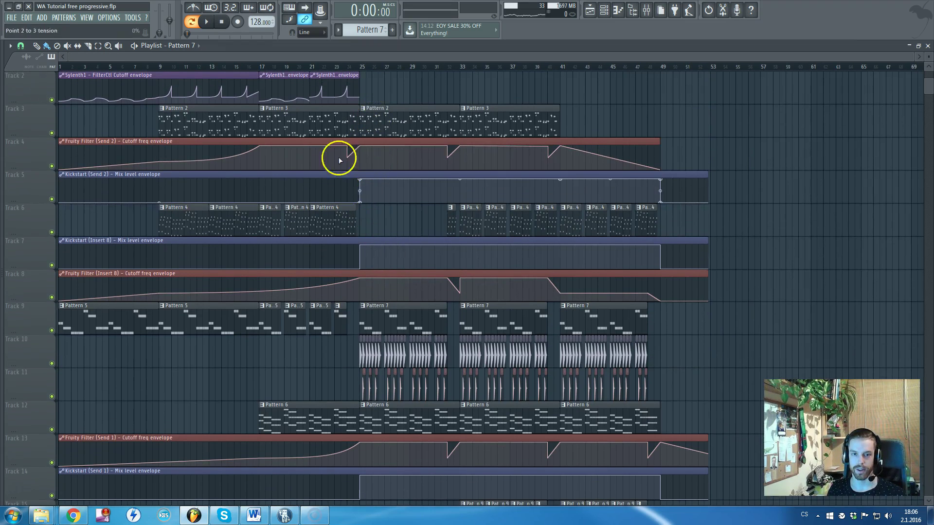
scroll(419, 170, "up", 1)
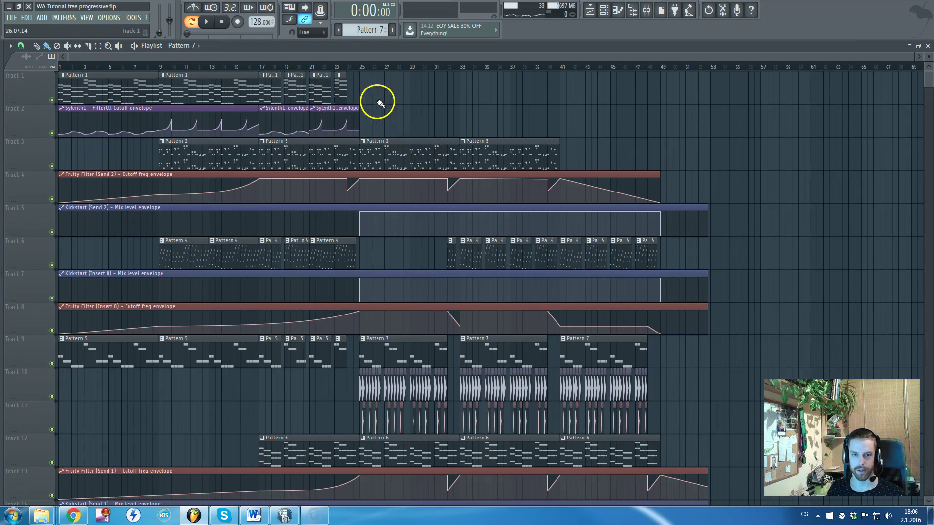
scroll(380, 102, "down", 12)
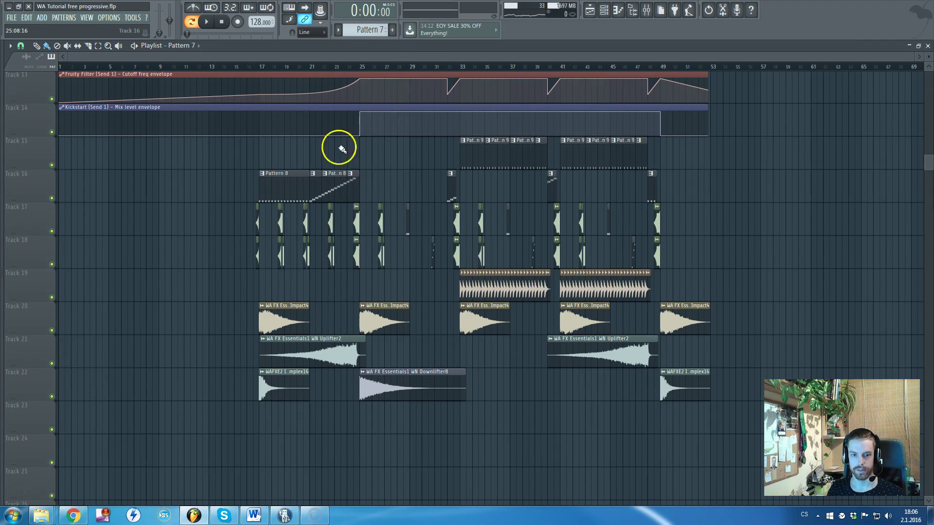
View the sample settings of the WN Downlifter8 and High Impact4 clips starting at bar 25, and close them.
mouse_move(348, 59)
left_mouse_down()
mouse_move(421, 60)
mouse_move(347, 63)
left_mouse_up()
scroll(346, 142, "up", 4)
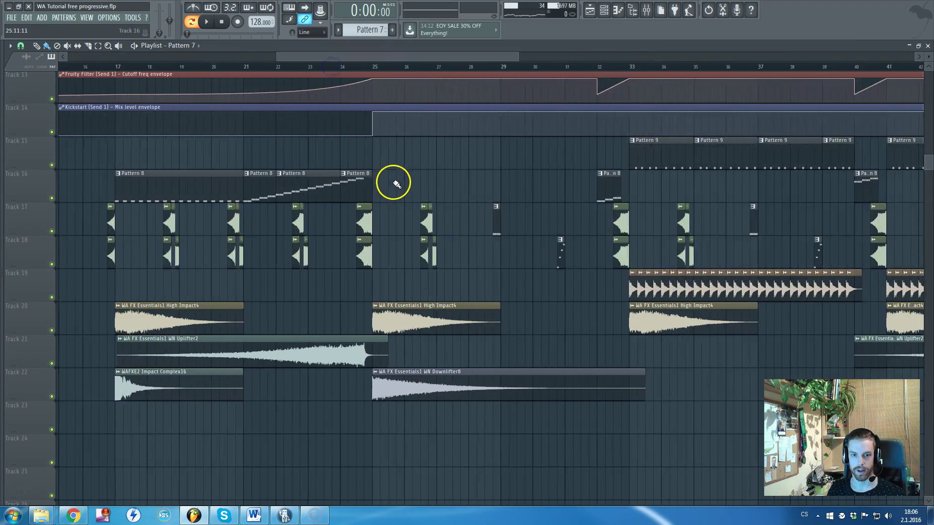
scroll(423, 223, "up", 5)
scroll(418, 233, "down", 3)
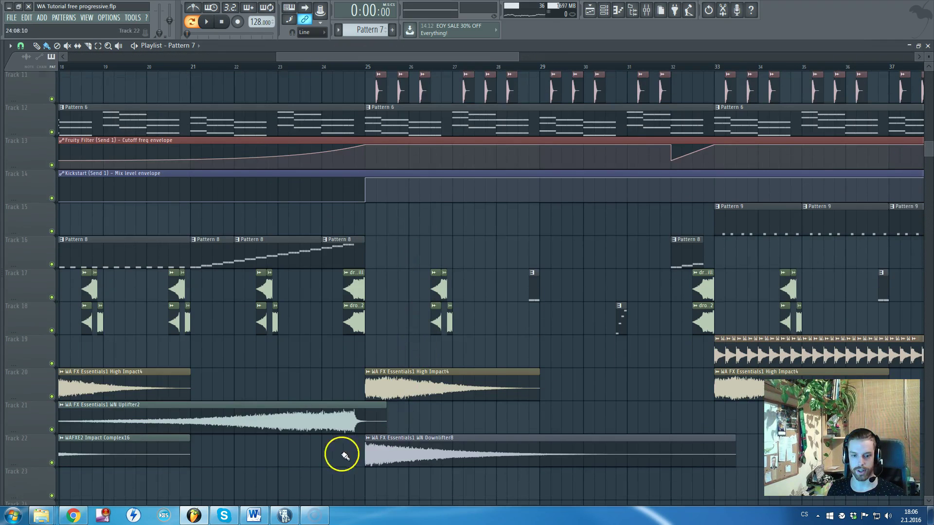
double_click(426, 459)
left_click(336, 163)
double_click(396, 381)
left_click(318, 156)
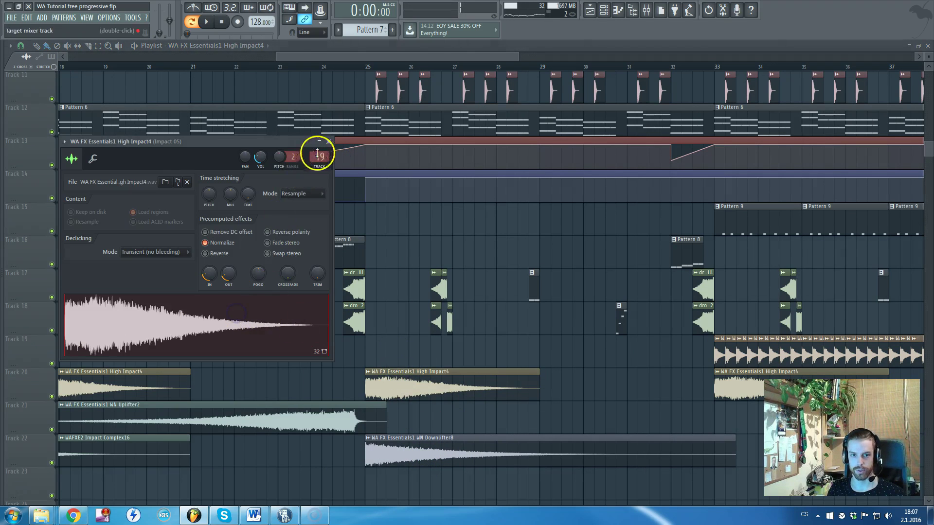
left_click(328, 141)
Play the song from just before bar 25 while reviewing the tracks of that section, and stop it.
scroll(309, 112, "up", 5)
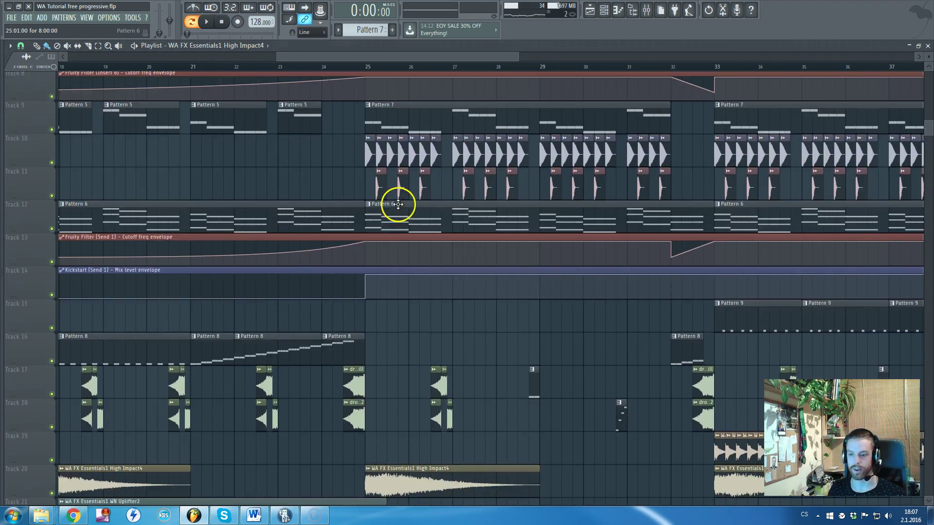
left_click(347, 69)
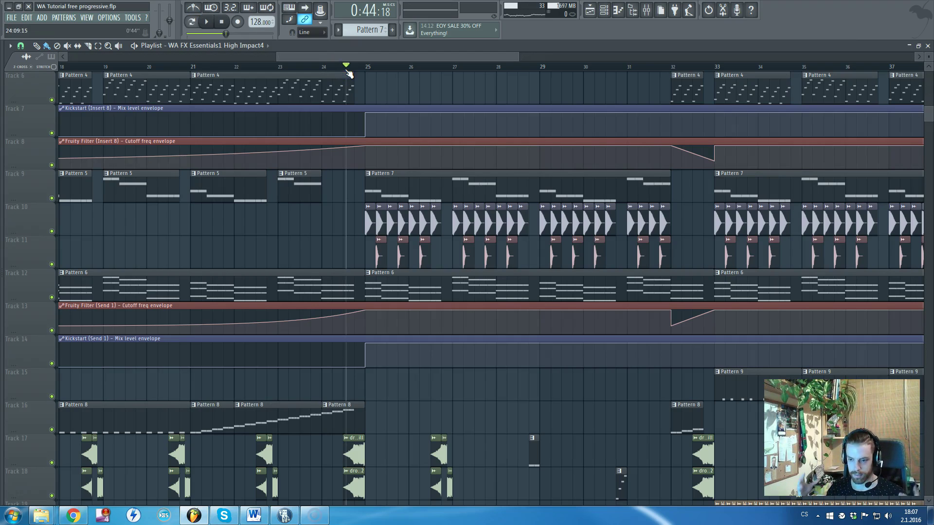
key("space")
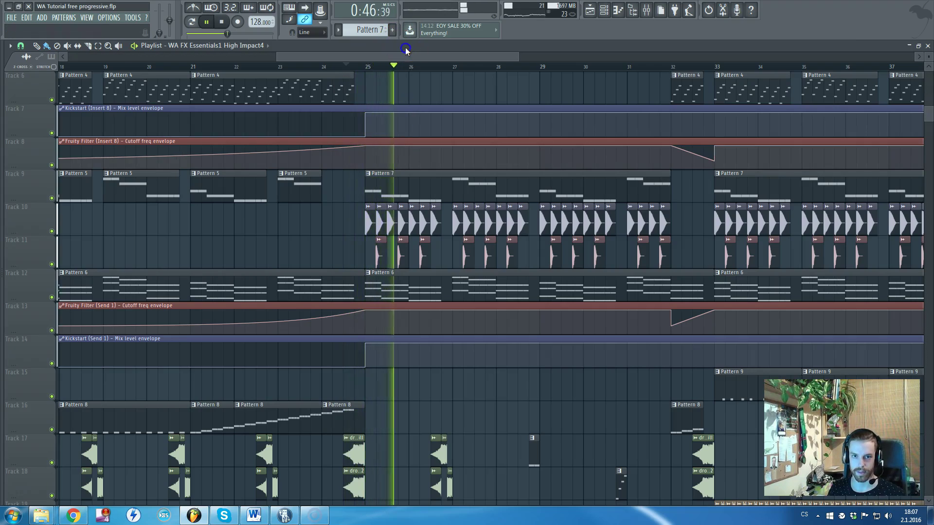
scroll(407, 73, "down", 5)
scroll(481, 150, "up", 2)
scroll(481, 150, "up", 2)
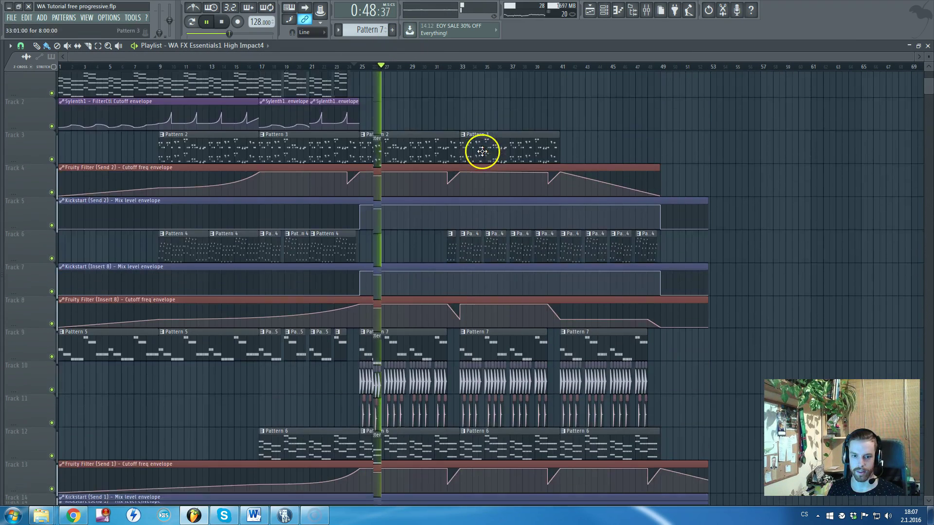
key("space")
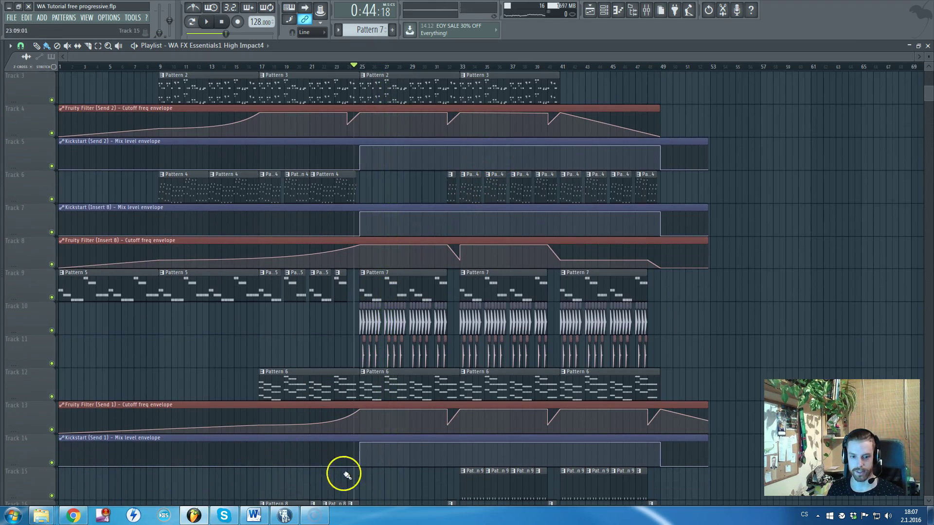
Review the arrangement from bar 25 onwards, comparing the upper tracks with the effect clips on the lower tracks.
scroll(389, 428, "down", 5)
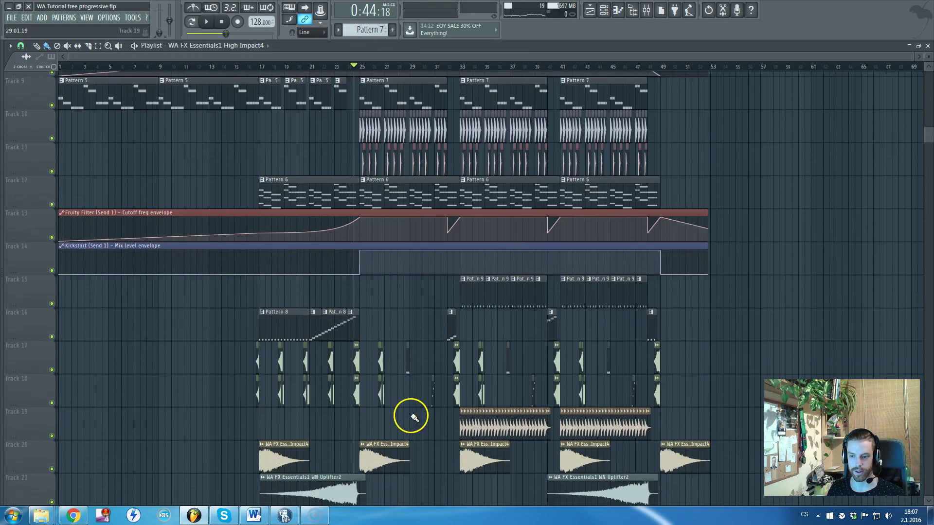
scroll(419, 427, "up", 6)
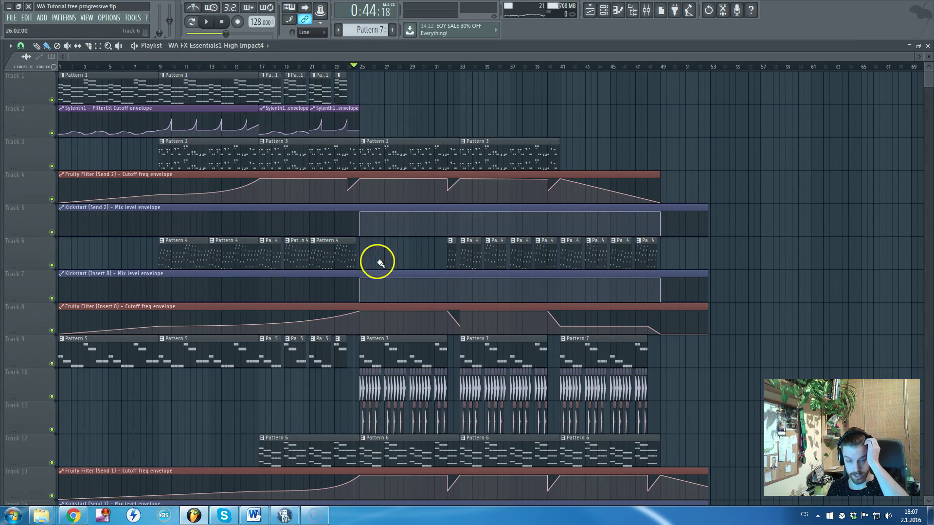
left_click(379, 222)
scroll(373, 188, "down", 3)
scroll(362, 292, "up", 3)
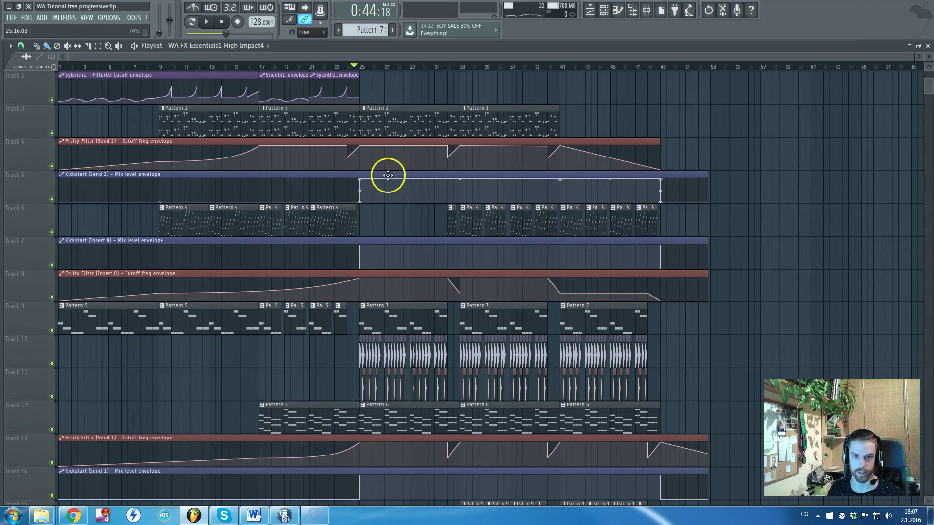
Move the playhead to about bar 32 and inspect the transition into bar 33 on the upper tracks.
left_click(449, 66)
scroll(475, 133, "down", 2)
scroll(475, 135, "up", 2)
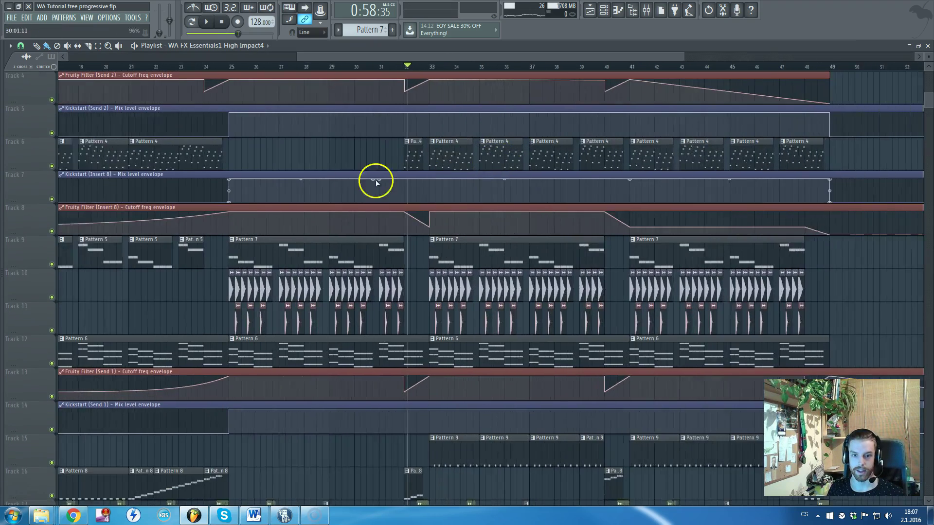
scroll(375, 182, "up", 3)
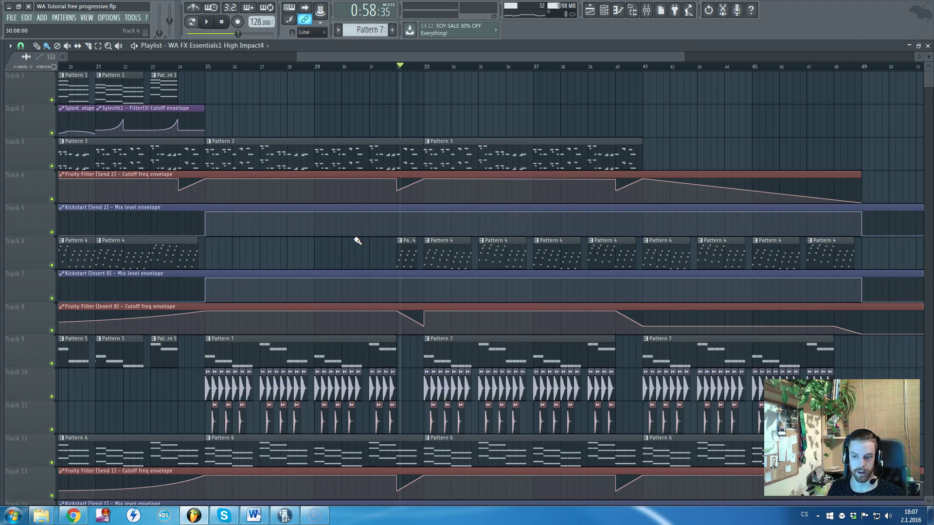
Play the song from about bar 32 into the bar 33 section while reviewing its upper and lower tracks, and stop it.
scroll(411, 243, "down", 4)
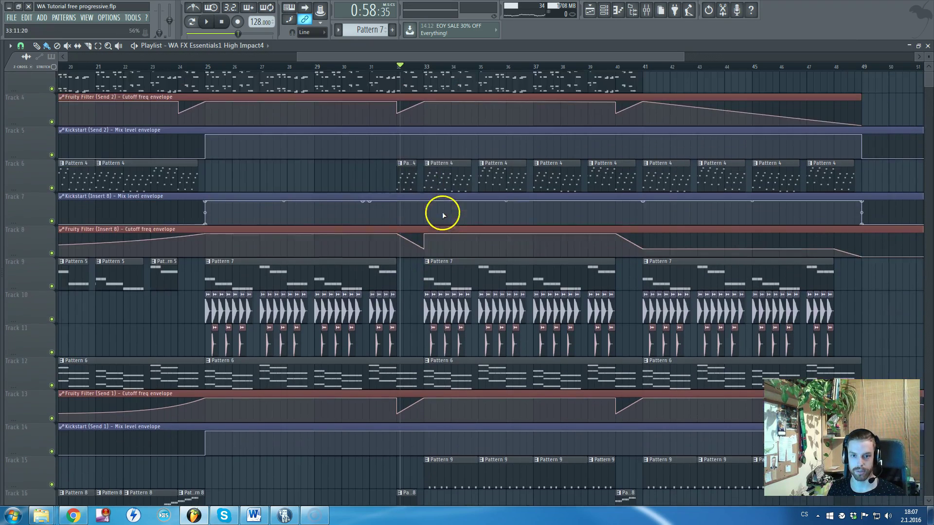
scroll(442, 210, "up", 4)
key("space")
scroll(501, 209, "down", 10)
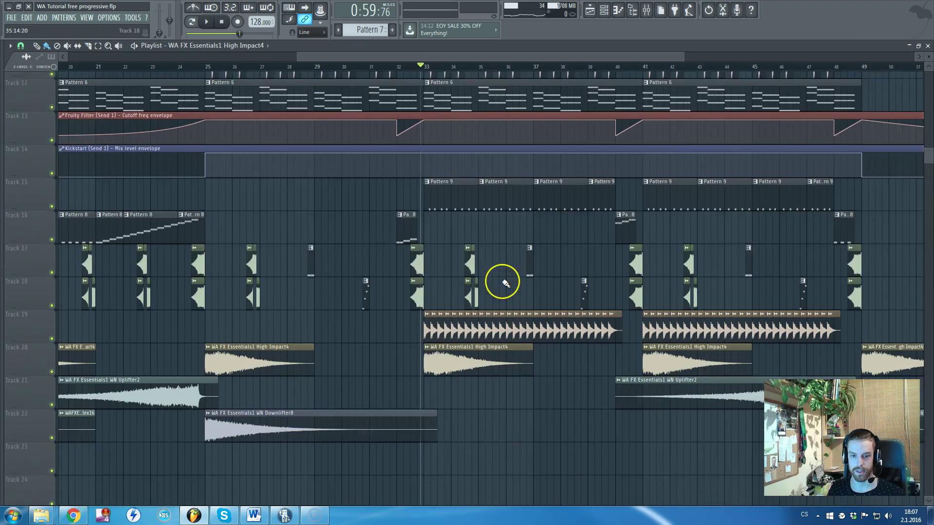
scroll(503, 282, "down", 2)
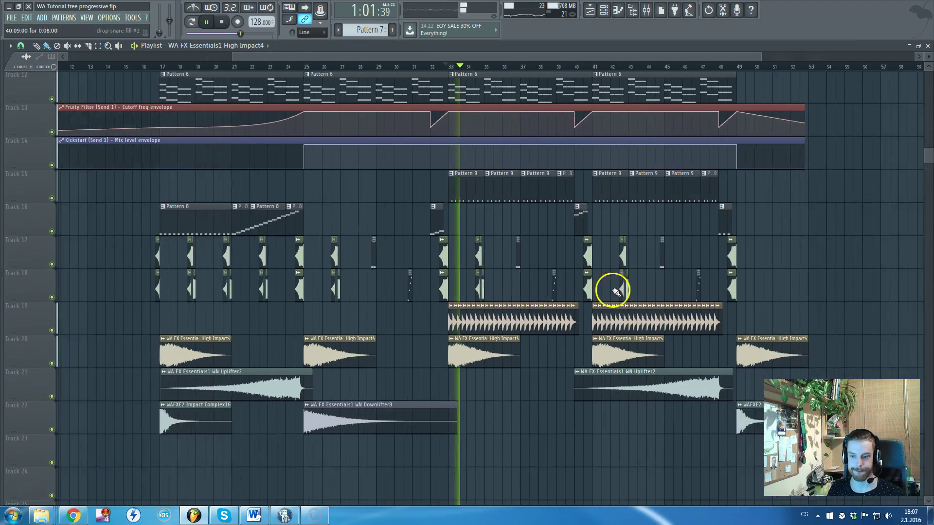
scroll(618, 291, "up", 2)
scroll(632, 291, "up", 3)
scroll(506, 417, "up", 1)
key("space")
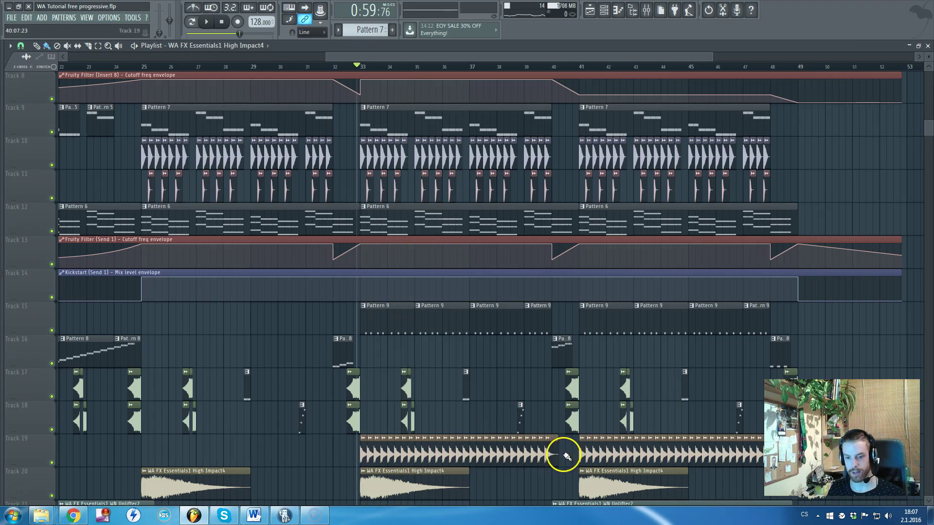
Examine how the melodic patterns, drums and automation clips on the upper tracks enter at bar 33.
scroll(565, 455, "up", 2)
scroll(555, 455, "down", 3)
scroll(486, 453, "up", 4)
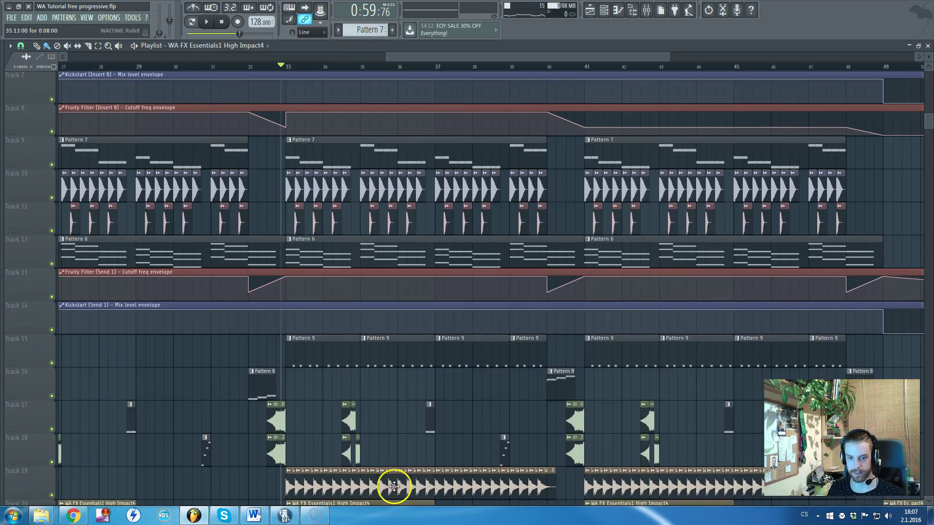
scroll(390, 367, "up", 2)
scroll(316, 308, "up", 4)
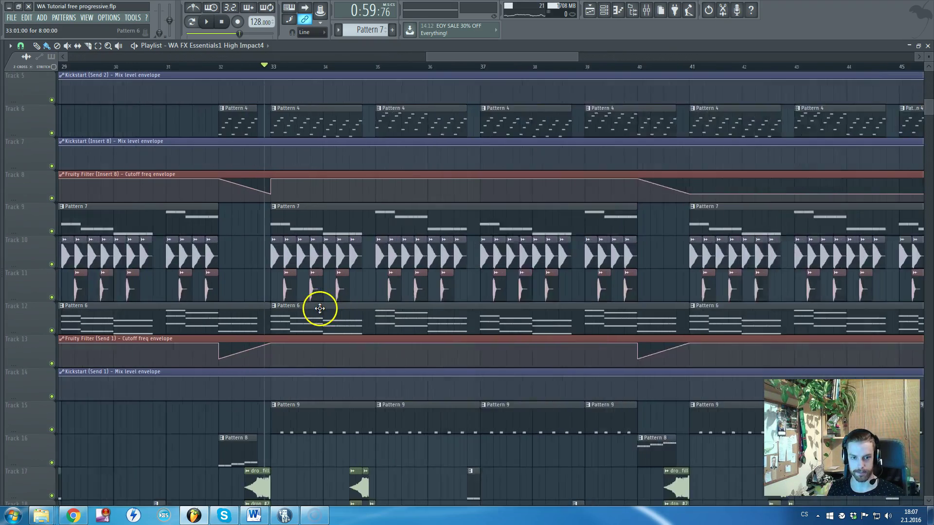
scroll(314, 305, "down", 3)
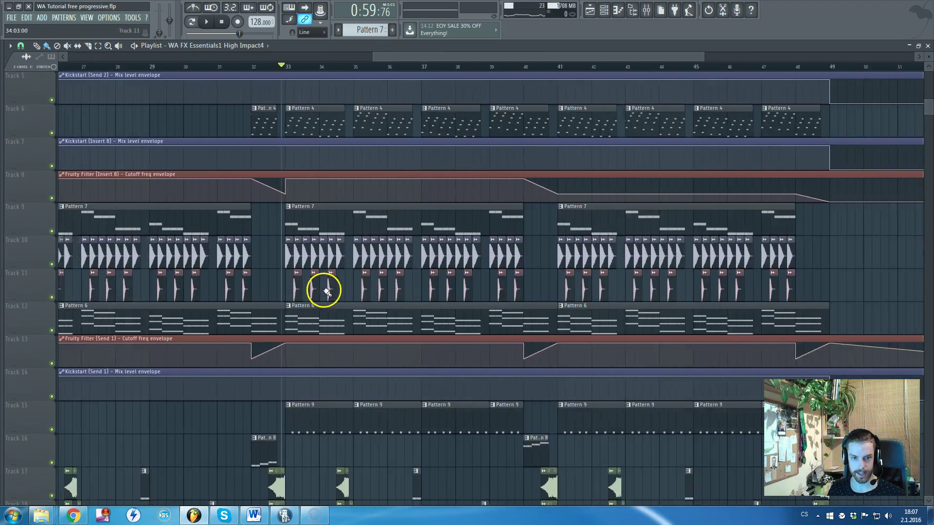
Inspect the WAFPKAD Kick 26 and BEM PreClap3 clips up close, around bar 28 and at bar 33.
scroll(127, 271, "up", 5)
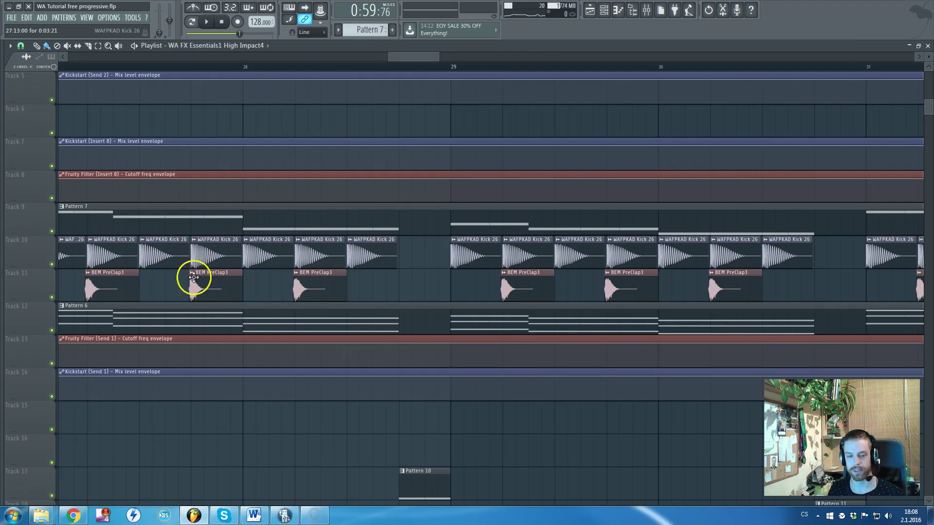
scroll(194, 277, "down", 8)
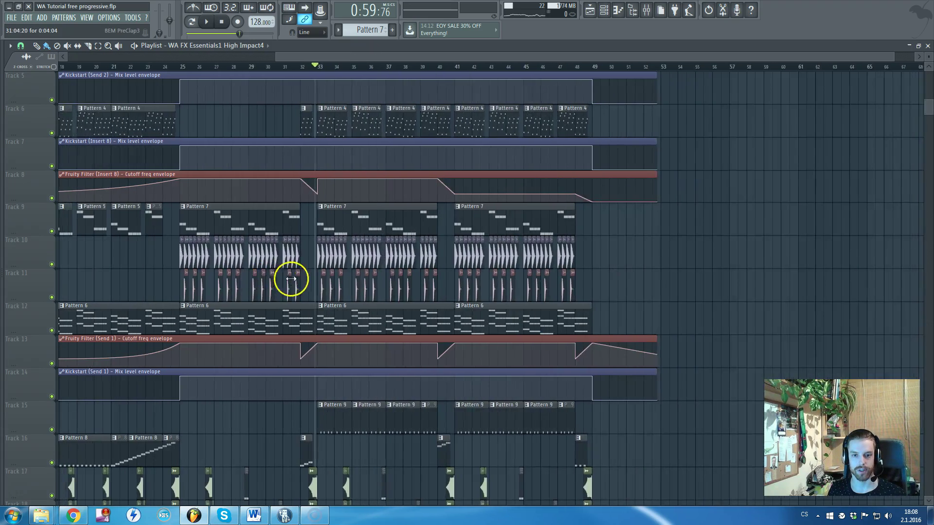
scroll(229, 285, "up", 2)
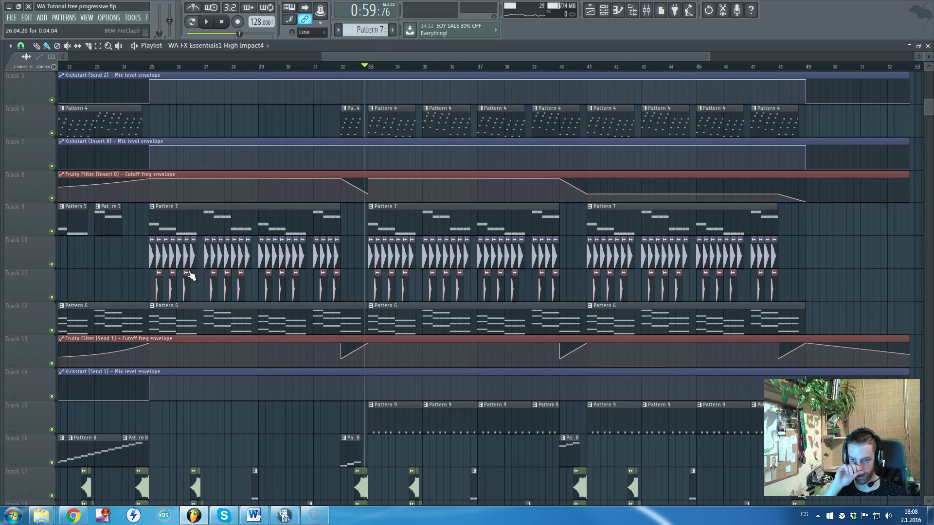
scroll(190, 276, "up", 8)
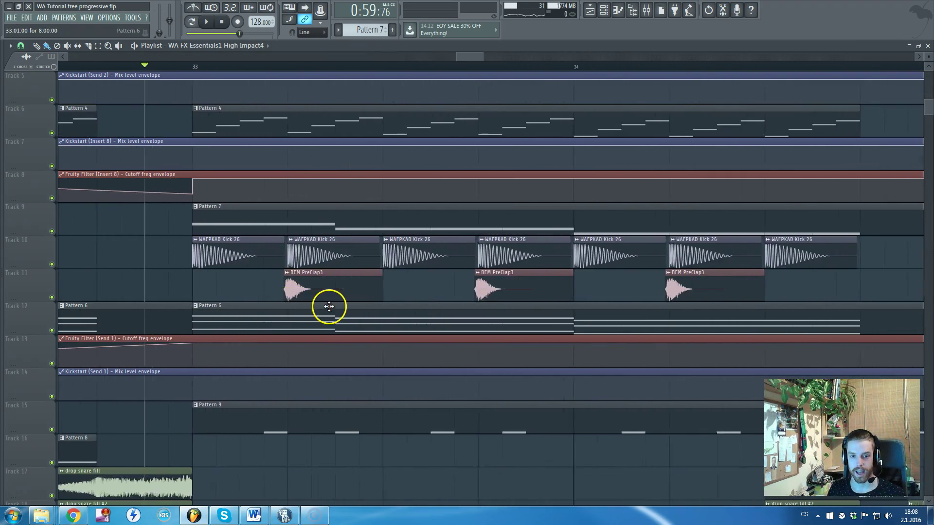
scroll(328, 306, "up", 4)
scroll(319, 377, "down", 2)
scroll(316, 390, "up", 1)
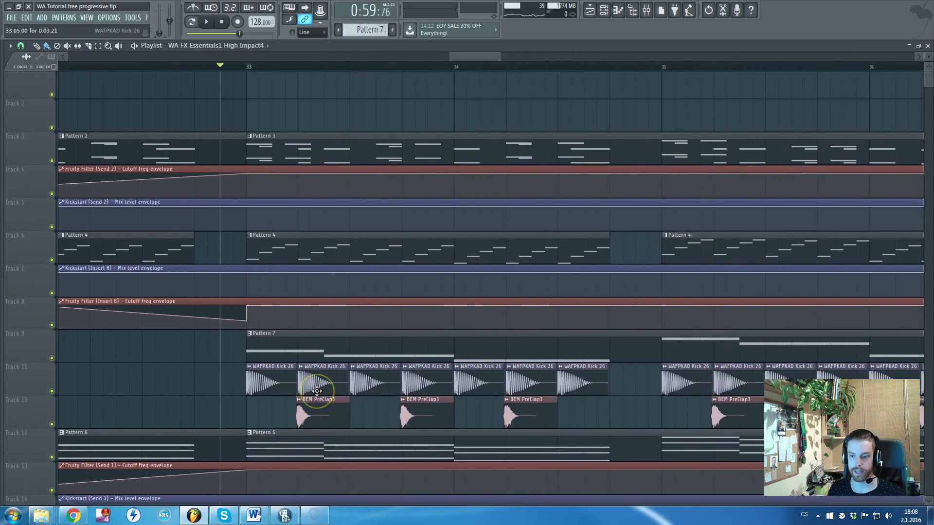
Review the section from bar 33 through the break at bar 40, comparing the drum tracks with the fill and effect clips.
scroll(317, 390, "down", 3)
scroll(310, 381, "down", 3)
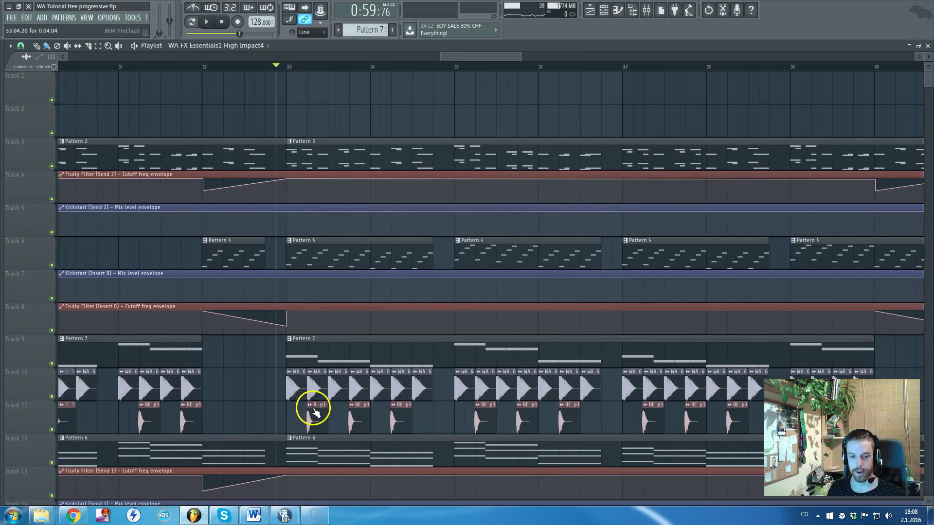
scroll(321, 391, "down", 3)
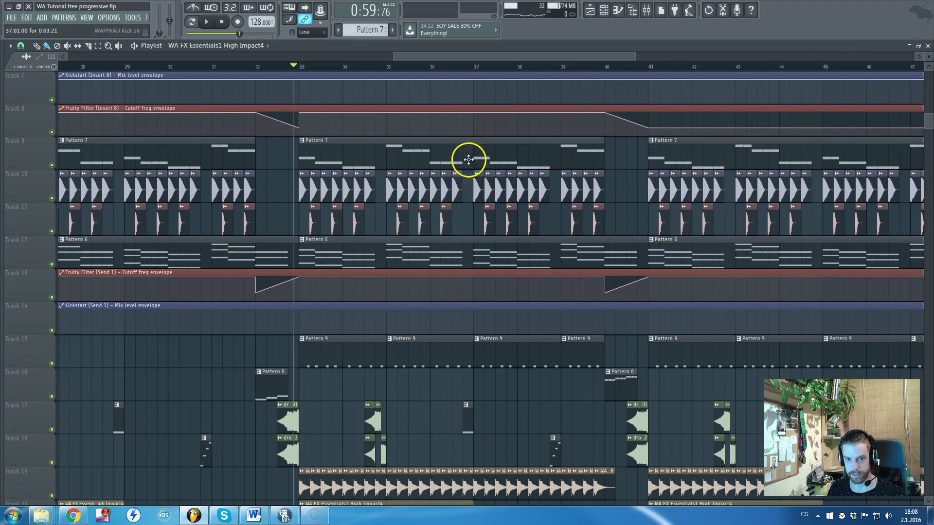
scroll(448, 54, "down", 3)
scroll(481, 258, "down", 3)
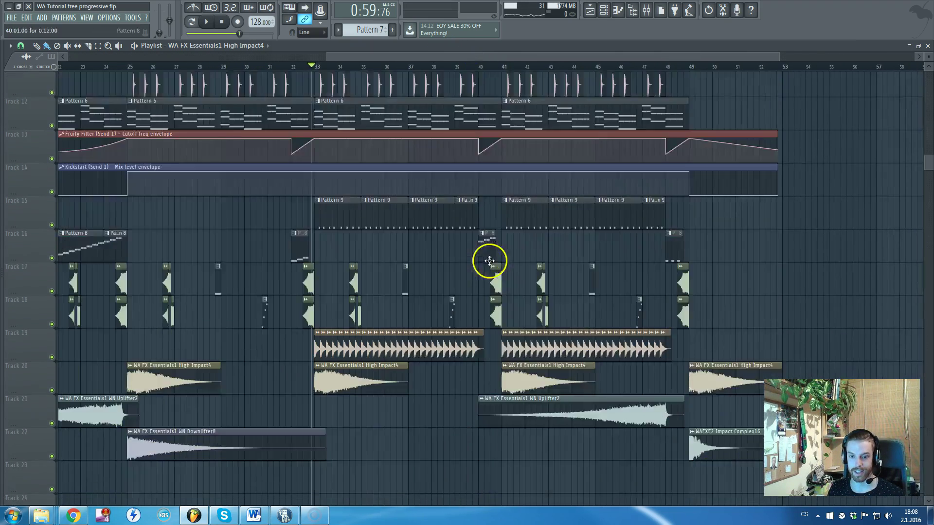
scroll(489, 261, "up", 2)
scroll(533, 296, "up", 3)
scroll(510, 308, "up", 1)
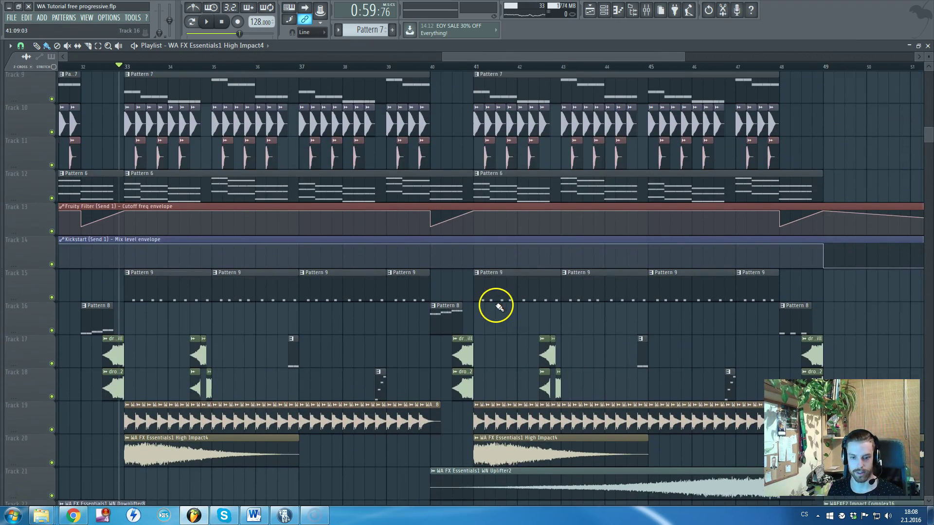
scroll(496, 306, "up", 1)
scroll(469, 296, "down", 3)
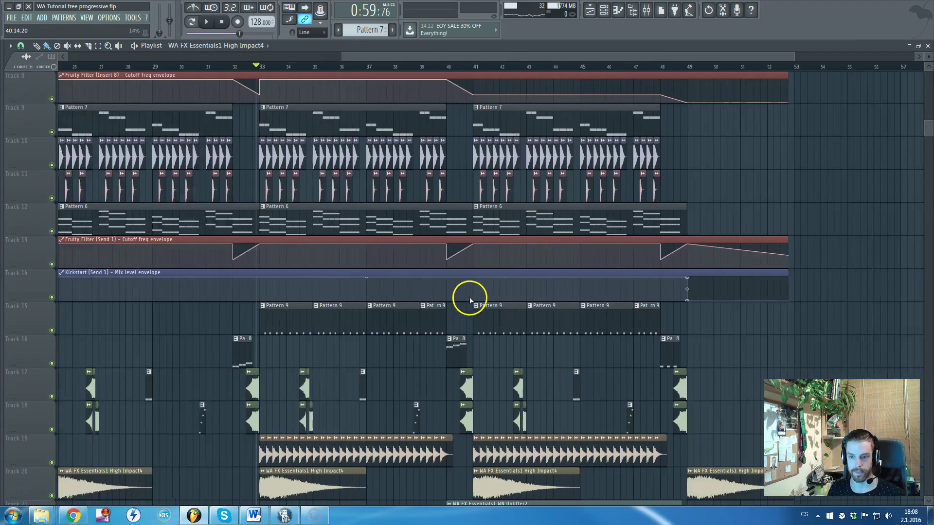
Play the song from just before bar 33, jump to just before bar 40 to hear the next transition, and stop it.
key("space")
scroll(535, 291, "up", 5)
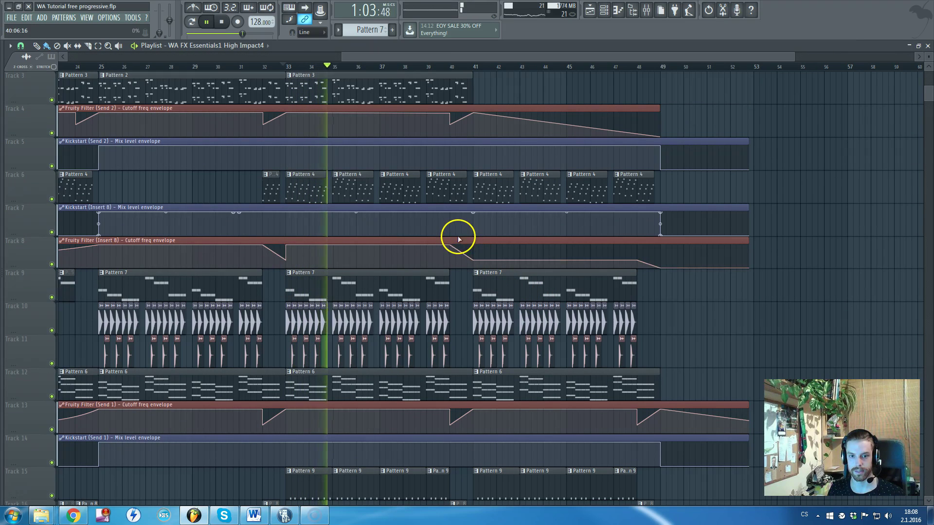
scroll(456, 217, "up", 1)
scroll(456, 217, "up", 1)
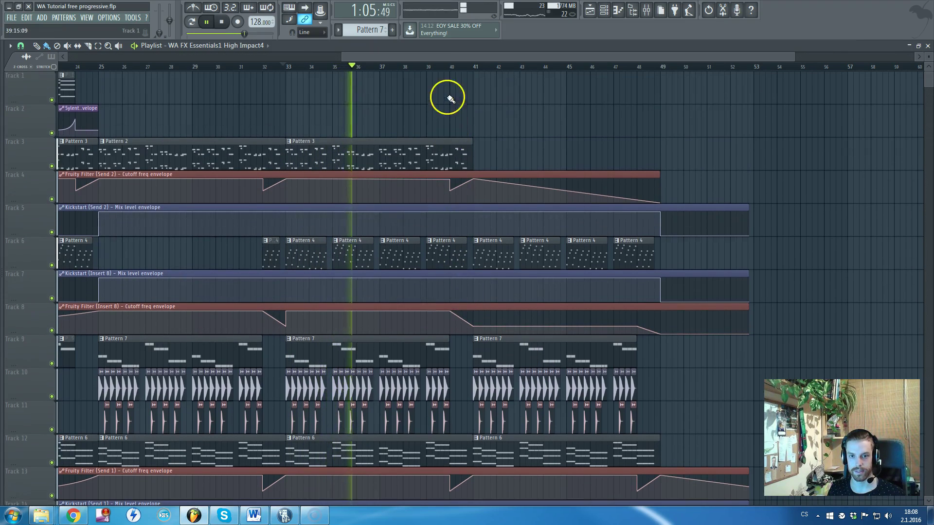
left_click(444, 67)
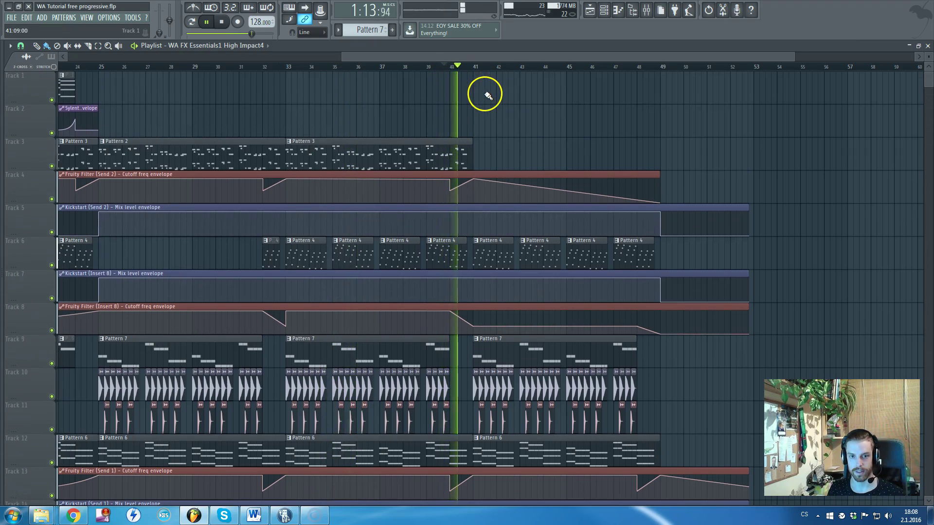
key("space")
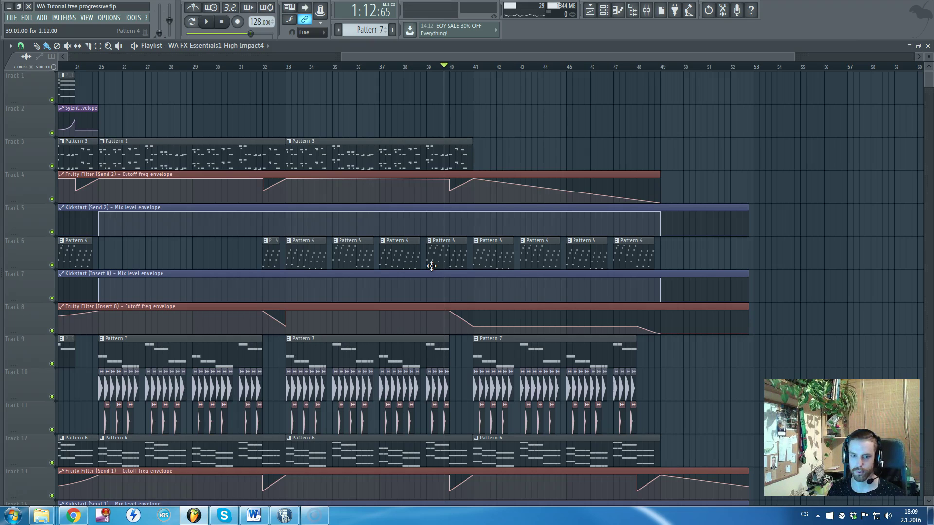
Review the fill and effect clips on the lower tracks and move the playhead to just before the short Track 17 clip near bar 29.
scroll(432, 266, "down", 8)
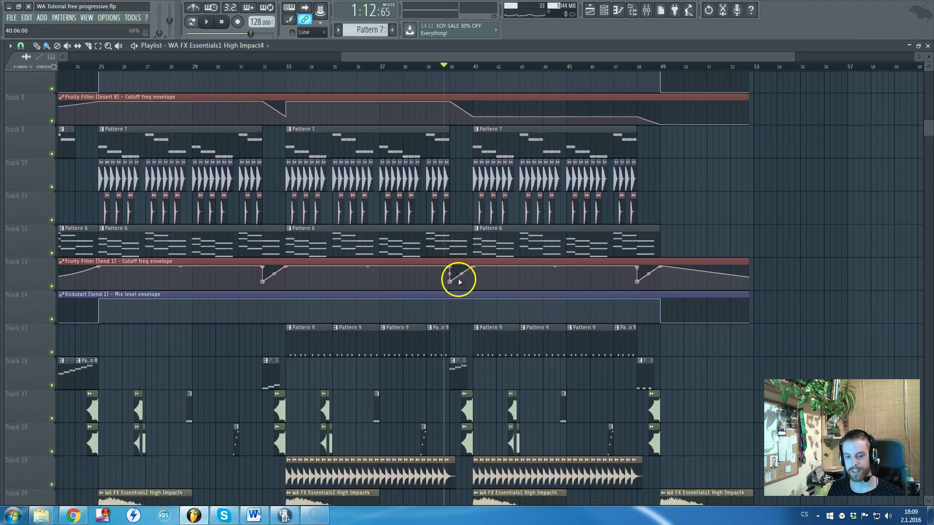
scroll(464, 282, "down", 2)
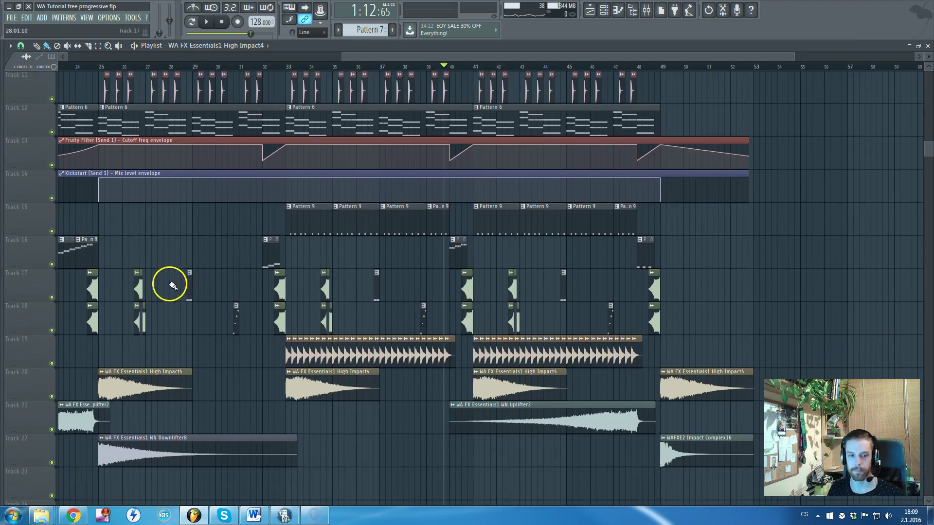
scroll(197, 282, "up", 3)
scroll(197, 282, "up", 3)
left_click(193, 67)
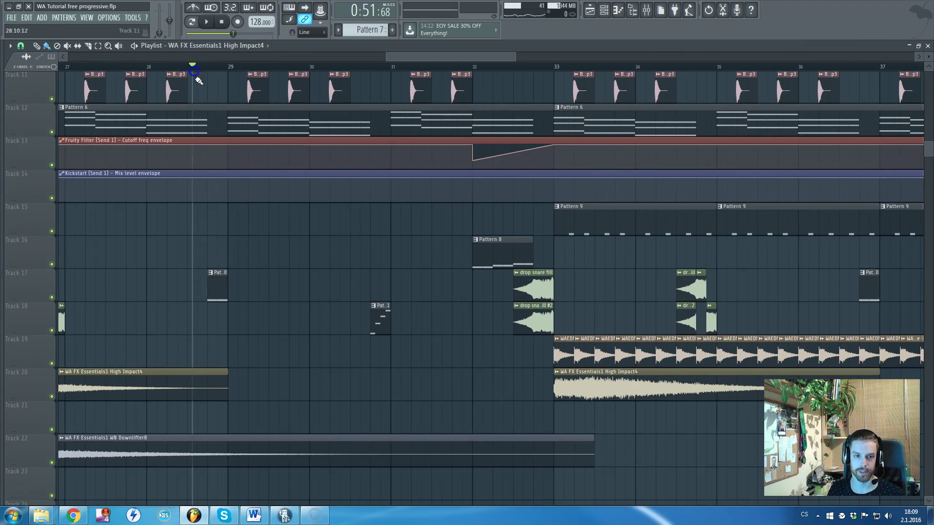
Audition Pattern 10 and Pattern 11 from their short clips on Tracks 17 and 18 in pattern mode, viewing each in the channel rack.
double_click(214, 385)
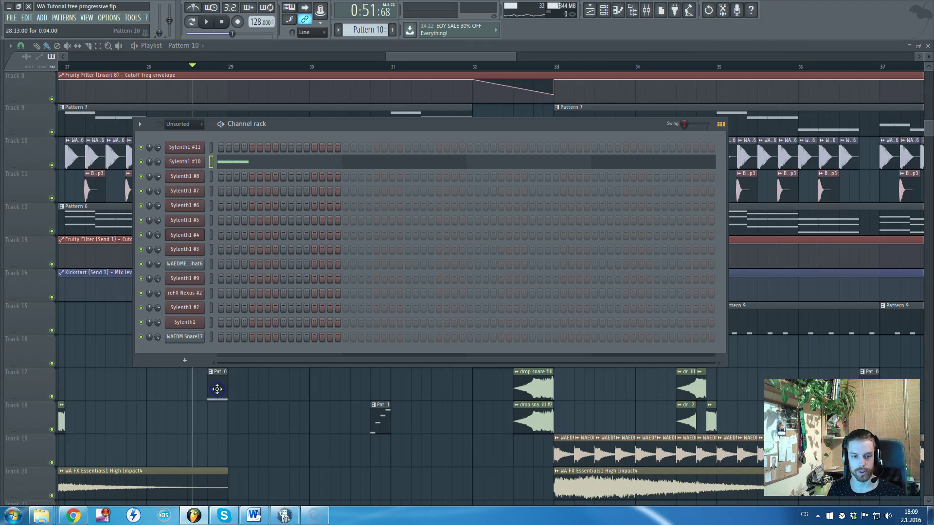
left_click(190, 23)
key("space")
key("space")
left_click(382, 48)
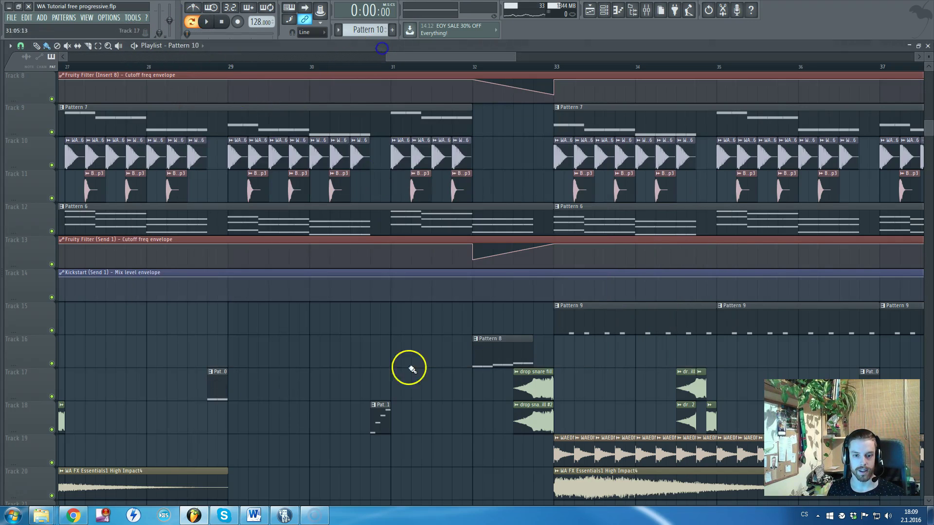
double_click(386, 423)
key("space")
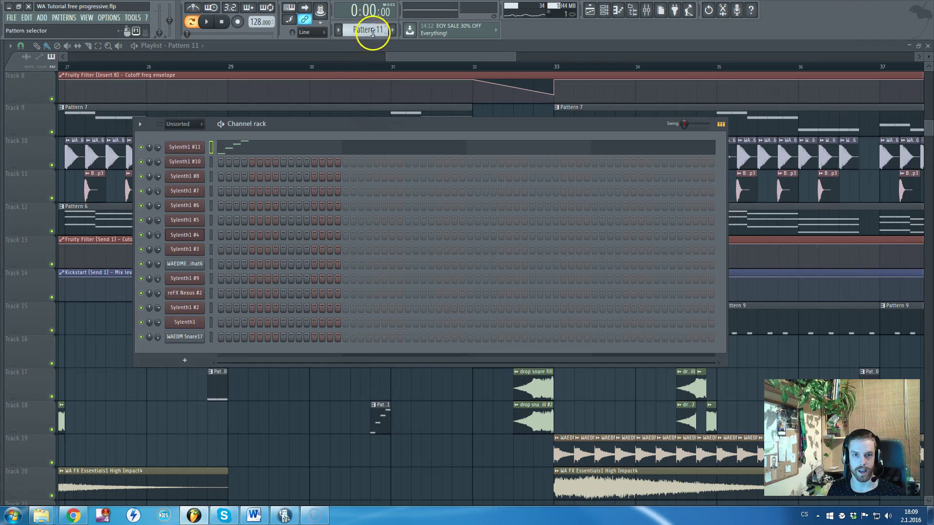
Return to song mode and play the song from the middle of bar 28 to hear the short fill patterns in context, and stop it.
left_click_drag(428, 59, 411, 58)
scroll(356, 100, "down", 3)
scroll(329, 137, "up", 4)
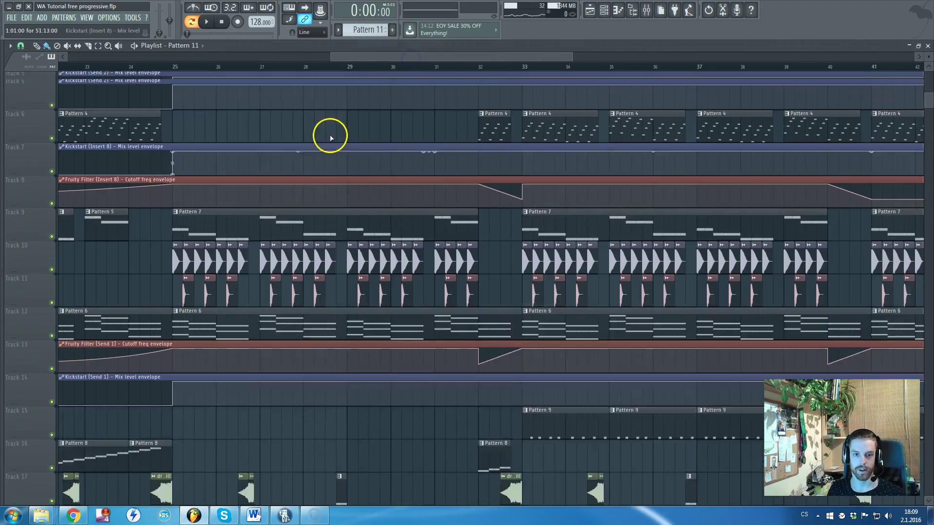
left_click(327, 68)
scroll(359, 177, "down", 6)
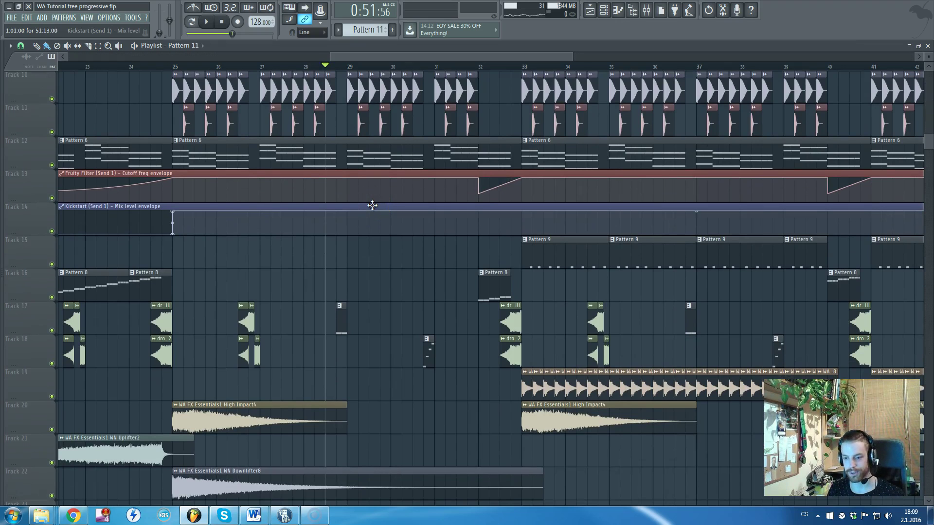
scroll(372, 205, "up", 3)
key("space")
key("space")
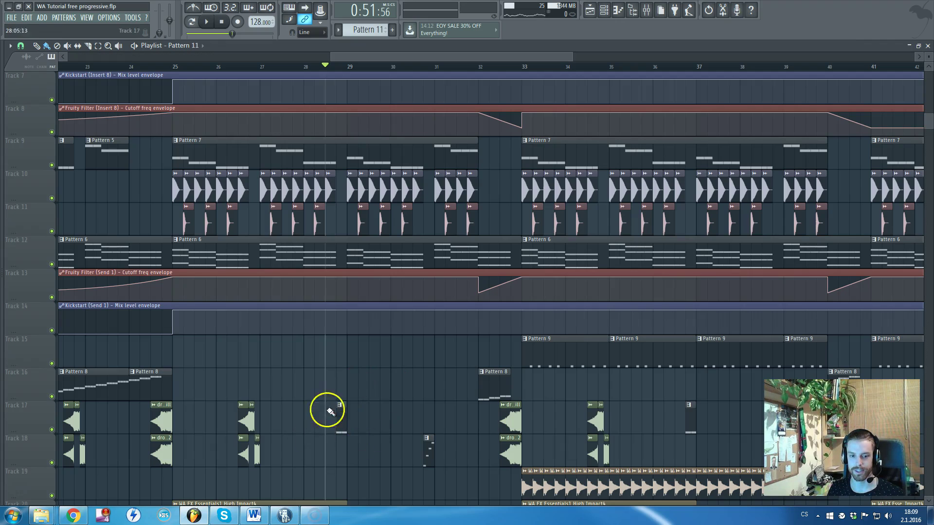
Move the playhead to about the start of bar 28 and play the song through the short fill patterns.
left_click(304, 66)
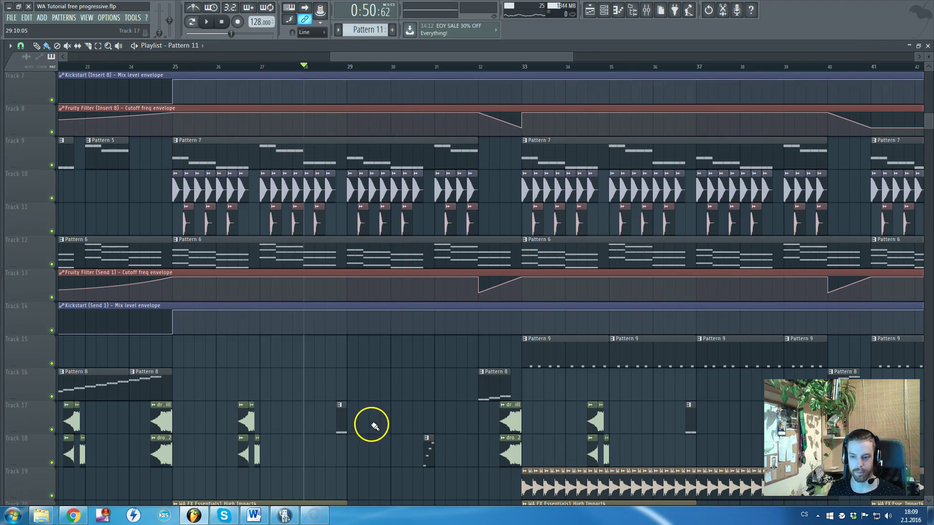
scroll(374, 428, "down", 1)
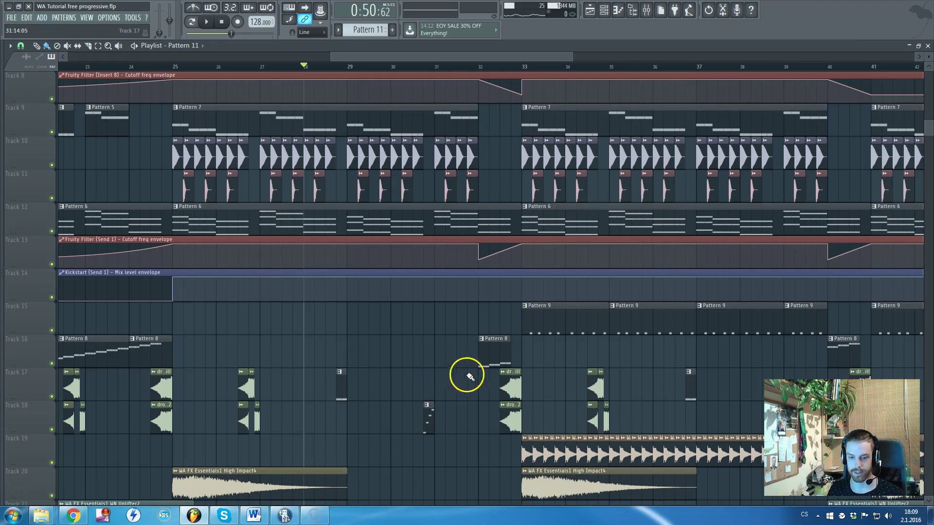
key("space")
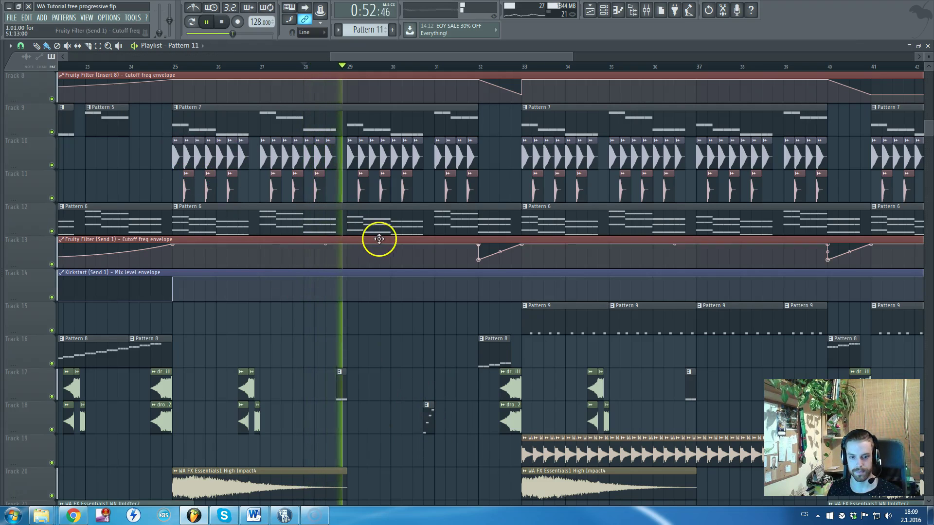
Set the playlist's grid snap to Bar.
left_click(21, 46)
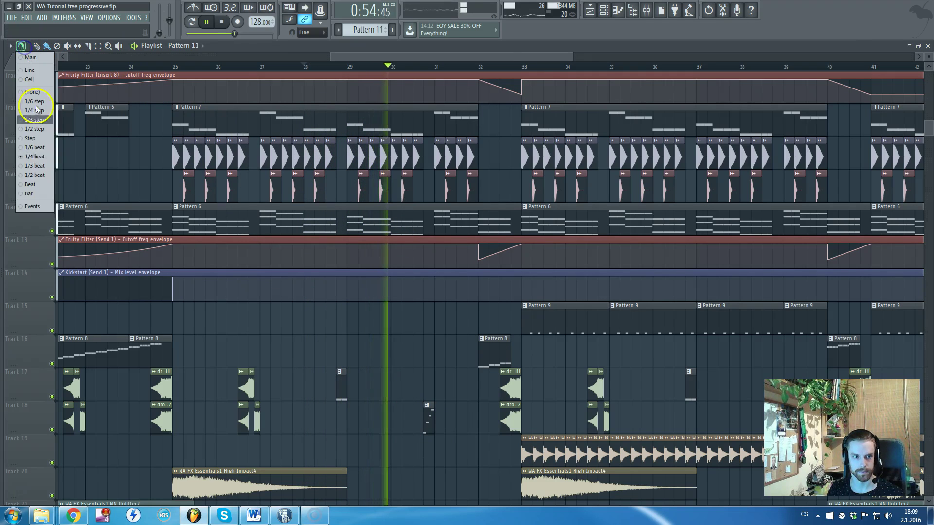
left_click(31, 196)
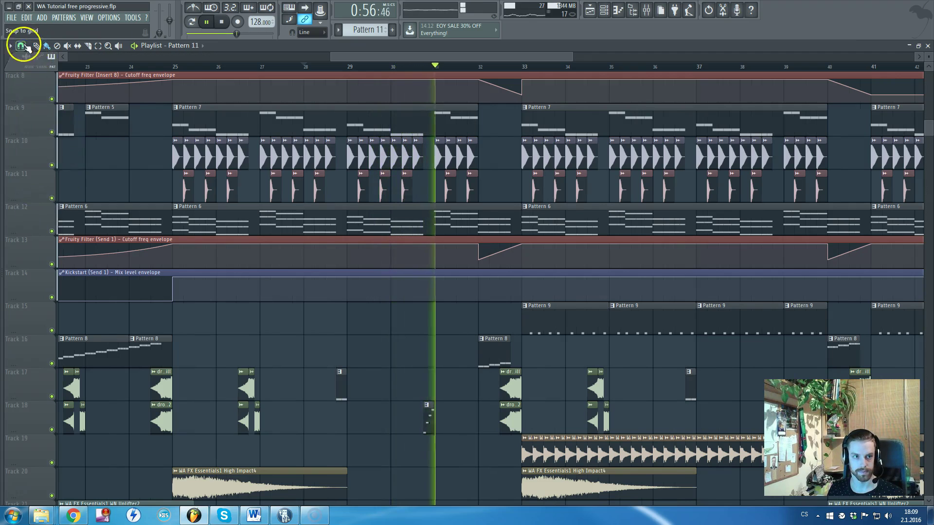
Change the playlist's grid snap and play the song through the bar 33 section, jumping to about bar 37 and stopping there.
left_click(21, 46)
left_click(44, 186)
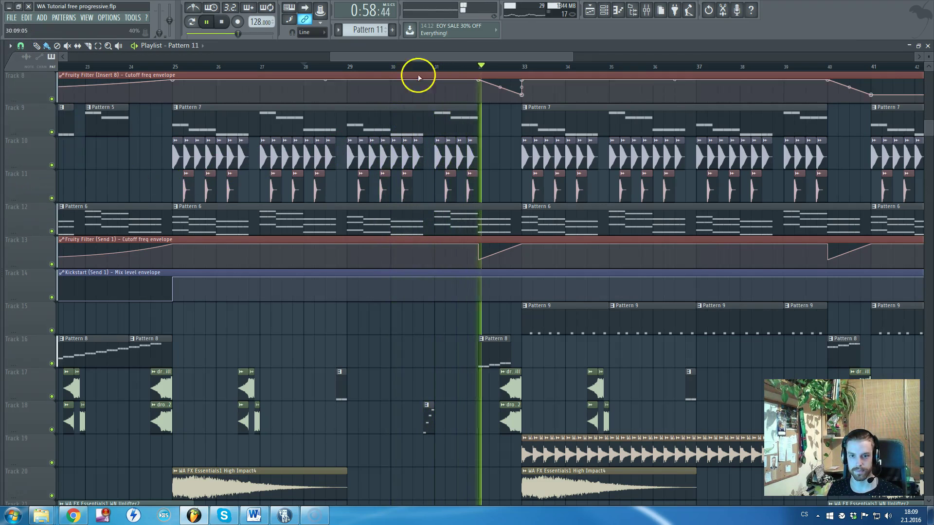
left_click_drag(435, 53, 436, 49)
scroll(671, 257, "up", 3)
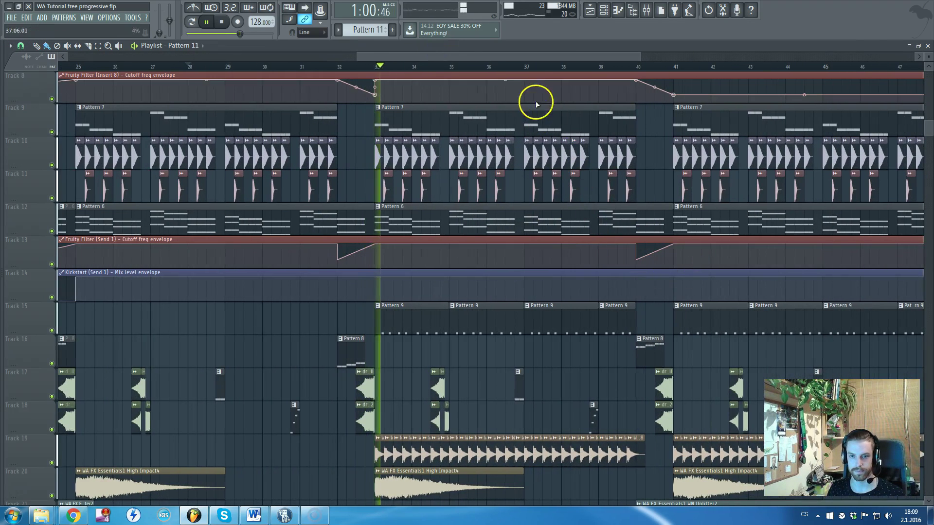
left_click(515, 67)
scroll(545, 148, "down", 3)
key("space")
scroll(618, 256, "down", 3)
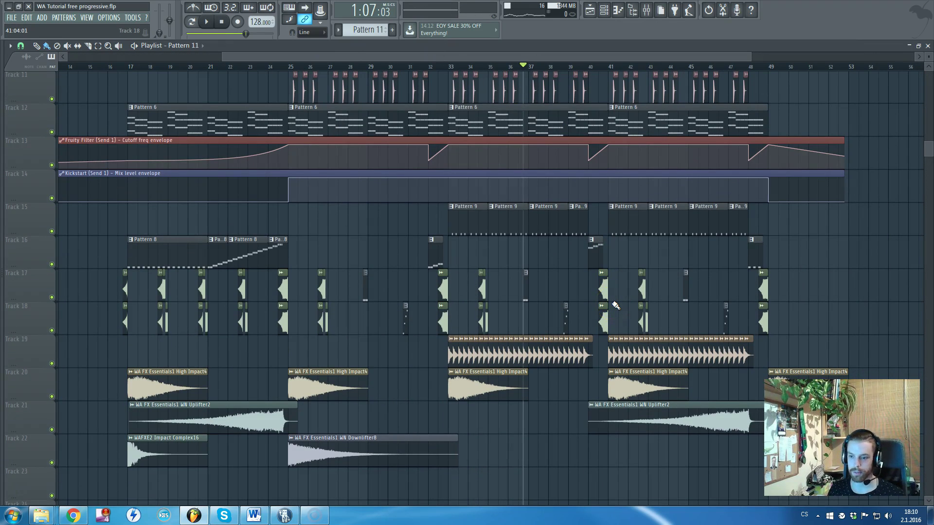
Select Pattern 2 from its Track 3 clip at bar 25 and play it while viewing the Sylenth1 #9 notes in the piano roll.
scroll(614, 304, "up", 9)
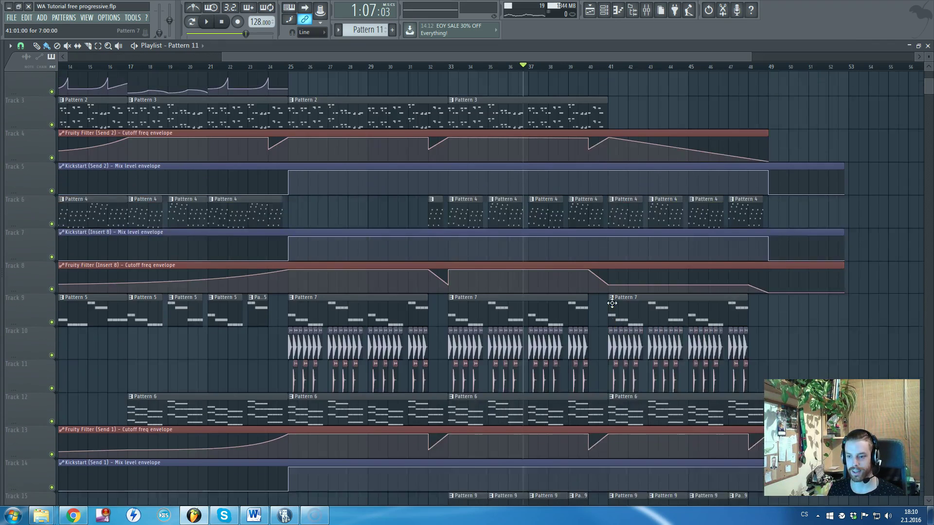
scroll(611, 303, "down", 3)
scroll(612, 303, "up", 1)
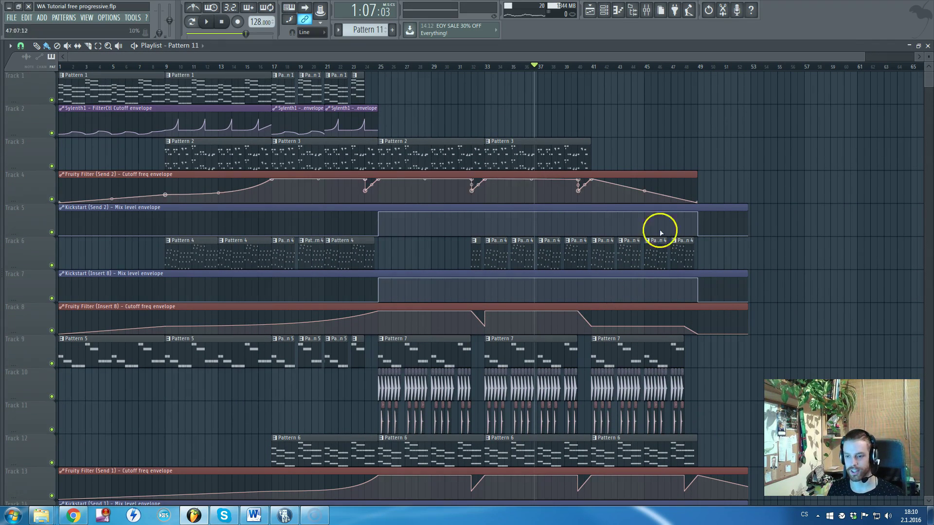
left_click(448, 146)
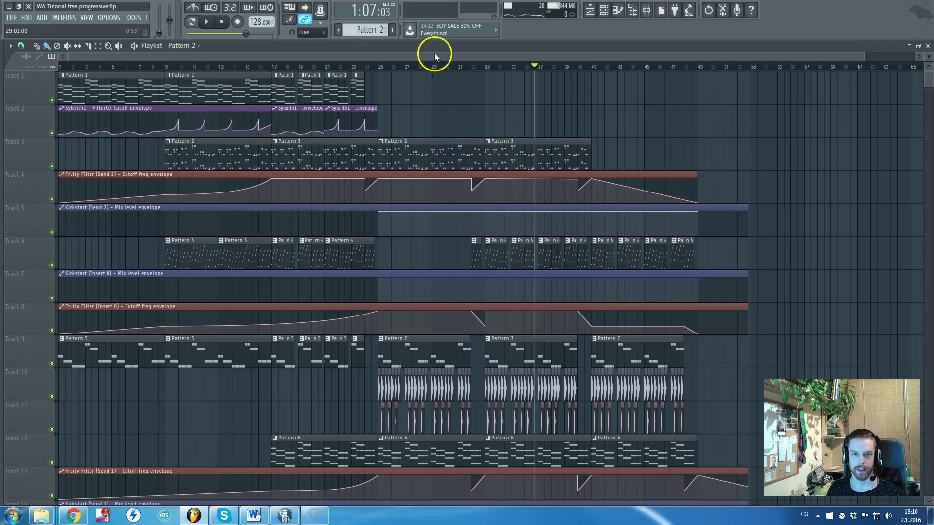
key("F6")
left_click(246, 274)
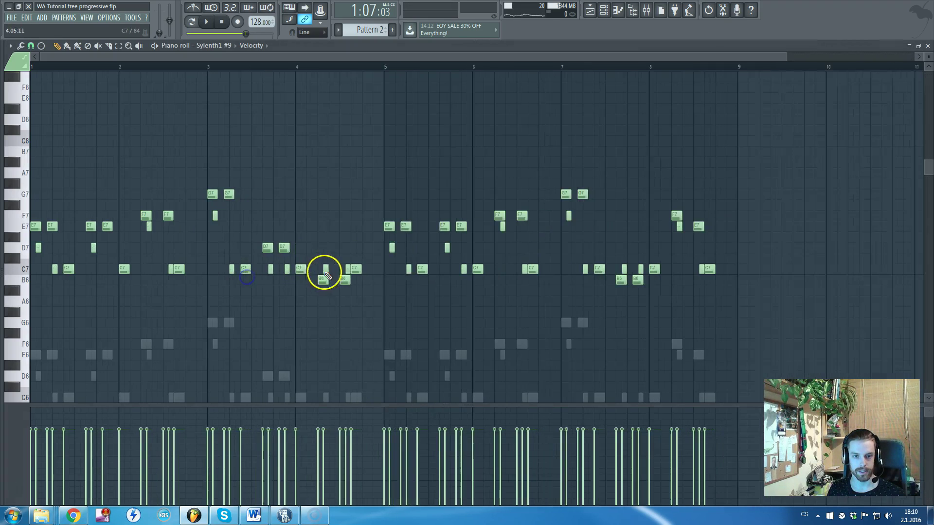
scroll(17, 268, "up", 5)
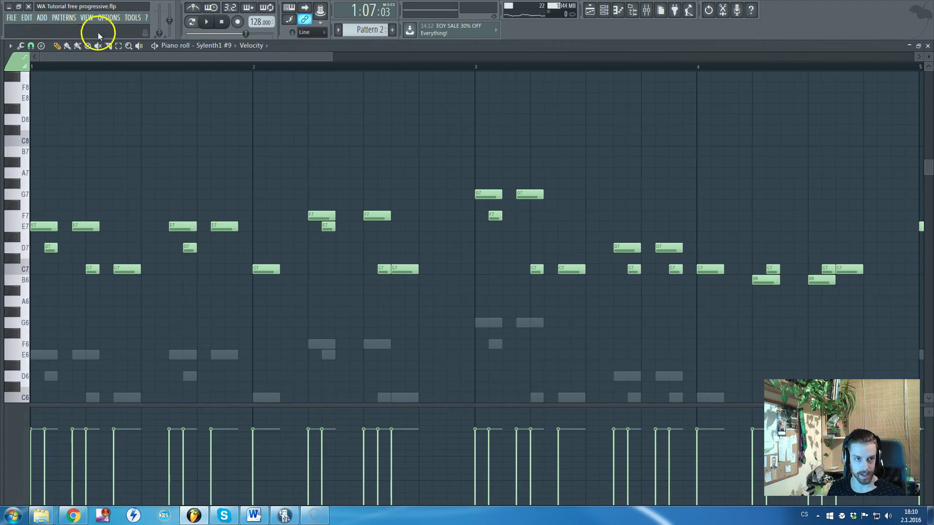
key("space")
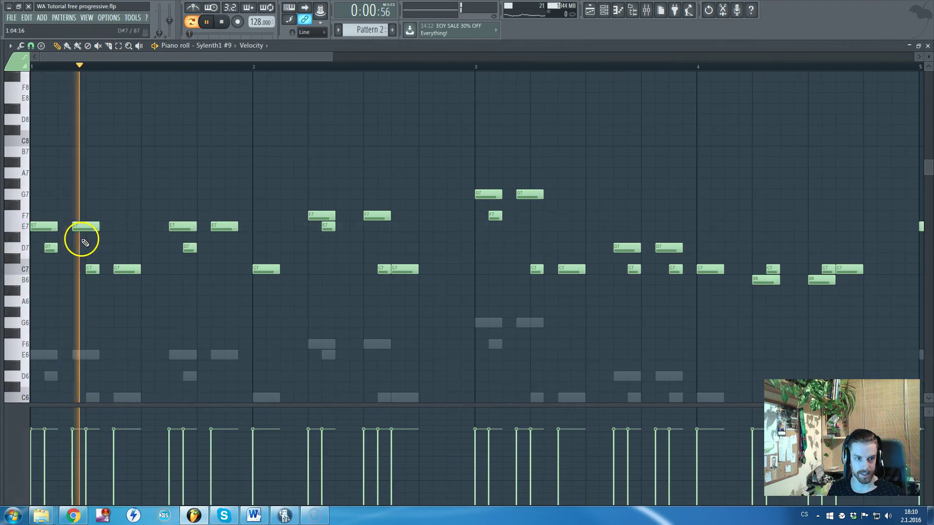
key("Escape")
key("space")
Audition Sylenth1 #9, reFX Nexus #2 and Sylenth1 #2 in Pattern 2 in short playbacks with their mutes toggled, leaving only Sylenth1 #2 audible.
left_click(141, 308)
key("space")
key("space")
left_click(141, 294)
left_click(141, 279)
key("space")
key("space")
left_click(142, 308)
left_click(142, 294)
key("space")
key("space")
Open the Sylenth1 #2 instrument and review mixer submix tracks 15 to 17, the Insert 101 effect chain and submix tracks 11 to 13.
left_click(192, 308)
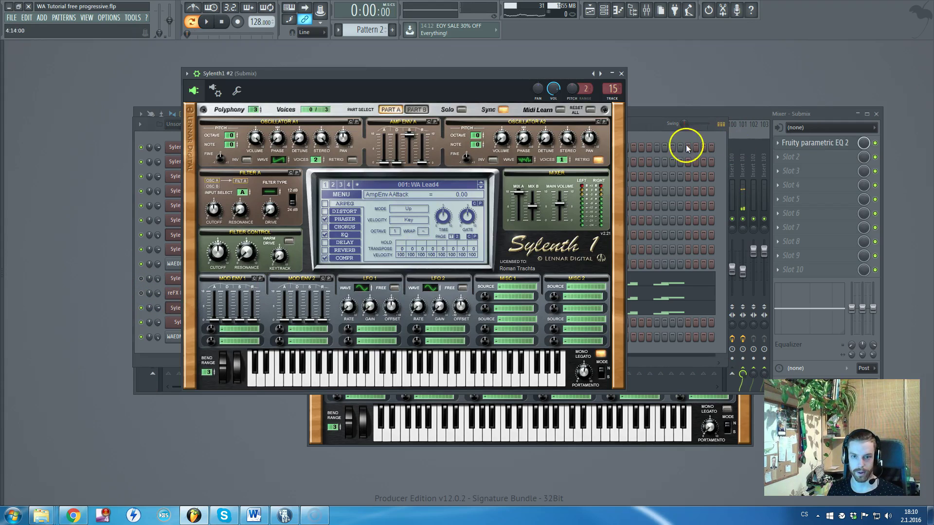
left_click(724, 111)
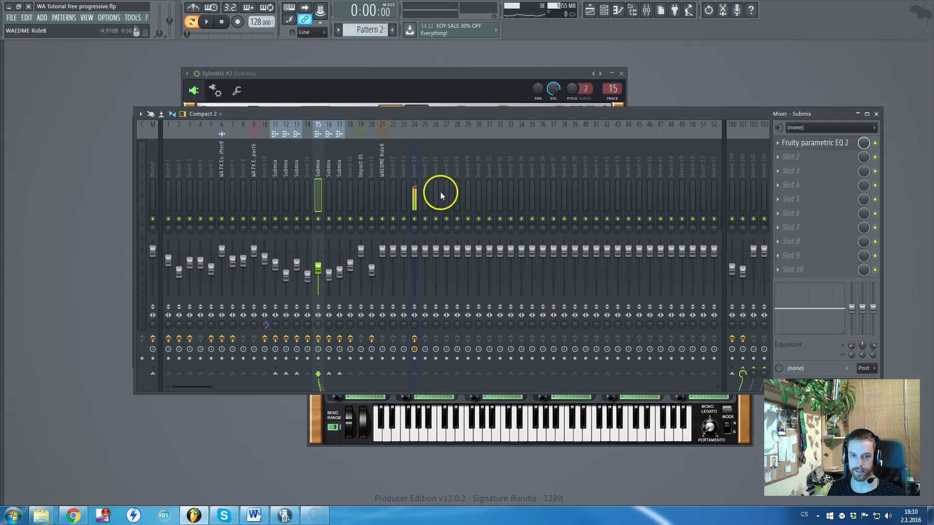
left_click(325, 173)
left_click(340, 172)
left_click(319, 172)
left_click(327, 171)
left_click(339, 171)
left_click_drag(340, 171, 336, 172)
left_click(741, 164)
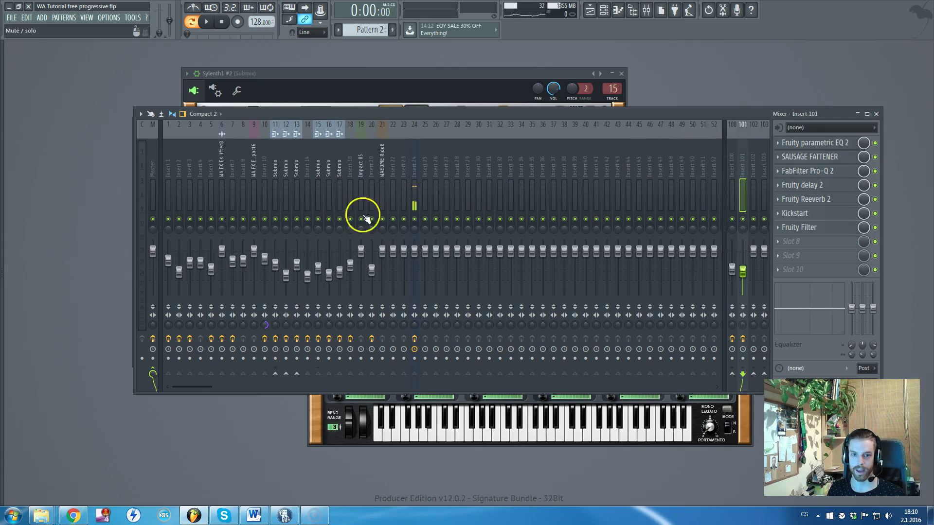
left_click_drag(272, 168, 291, 168)
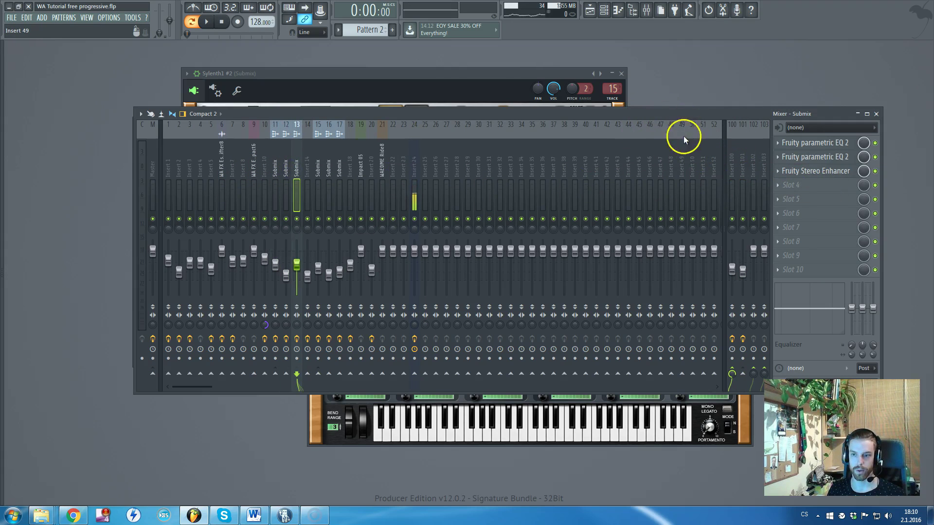
left_click_drag(279, 163, 293, 163)
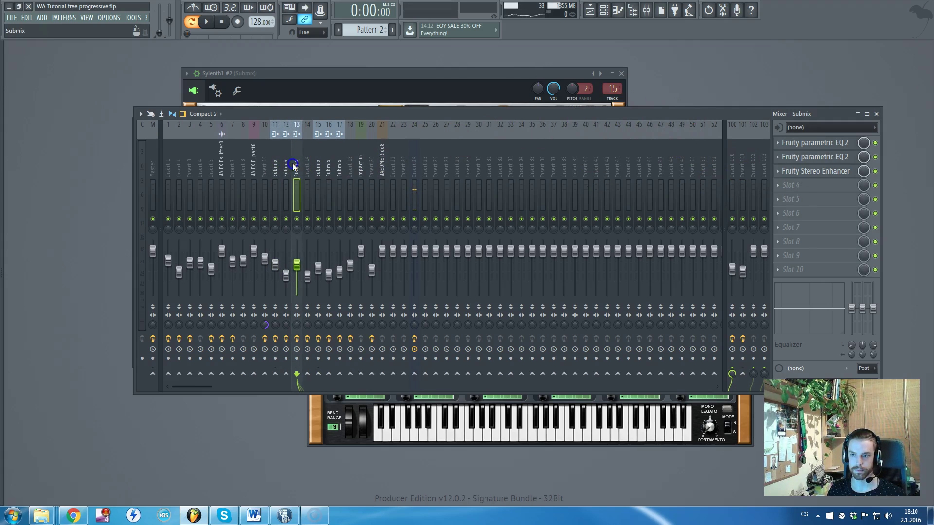
Play Pattern 2 and examine the overlapping notes of Sylenth1 #2 in the piano roll, closely around bar 1.
left_click(690, 72)
key("space")
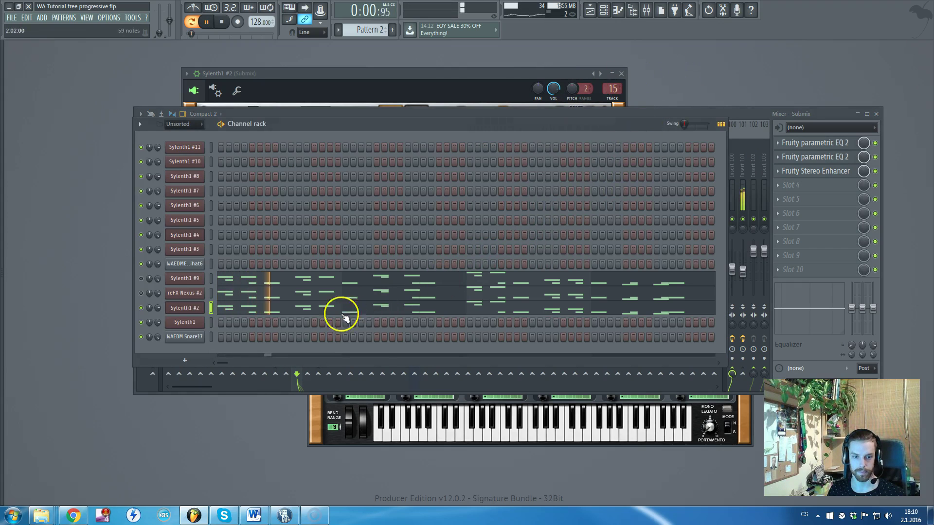
left_click(261, 309)
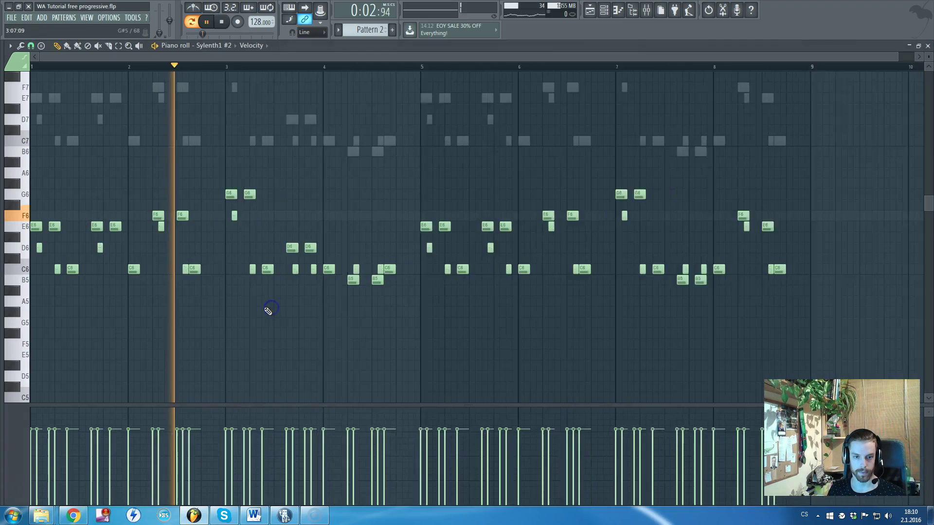
key("space")
scroll(59, 274, "up", 3)
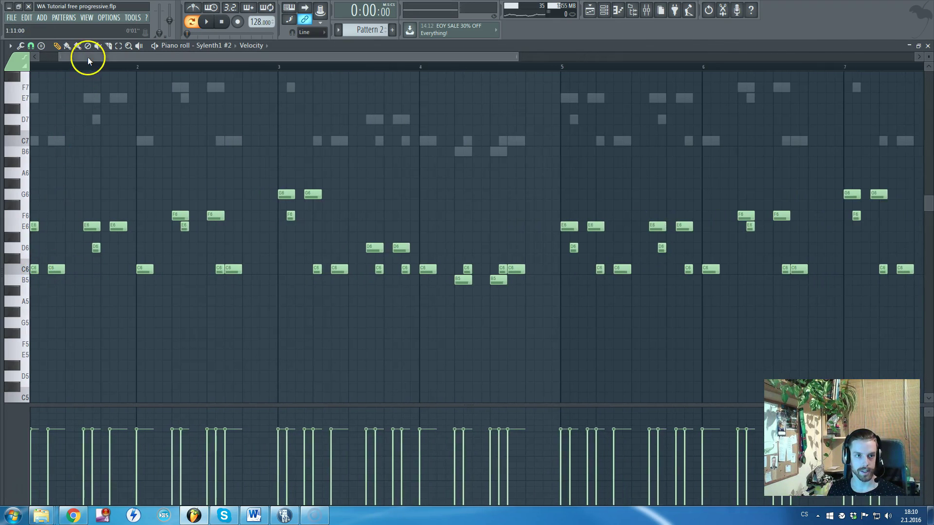
left_click_drag(87, 58, 18, 58)
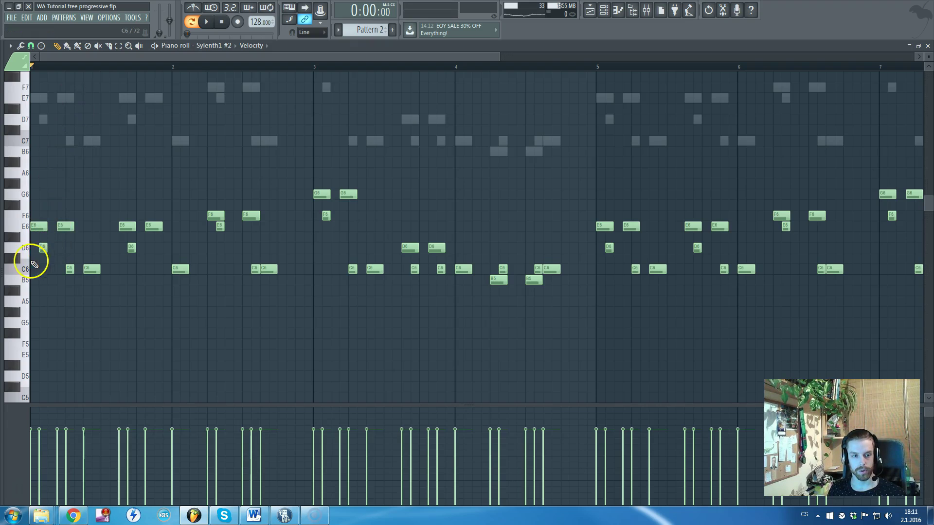
scroll(33, 263, "up", 3, "ctrl")
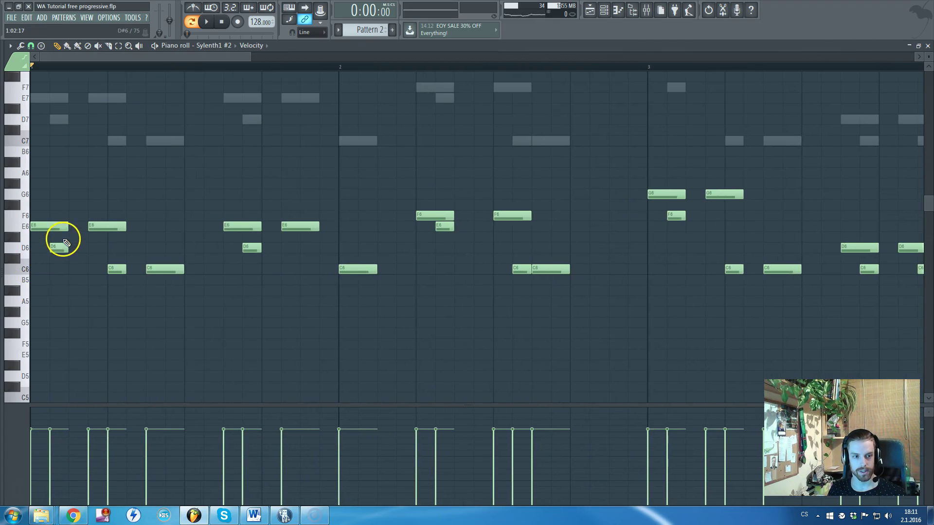
scroll(83, 229, "down", 3, "ctrl")
key("space")
key("space")
scroll(42, 258, "up", 3, "ctrl")
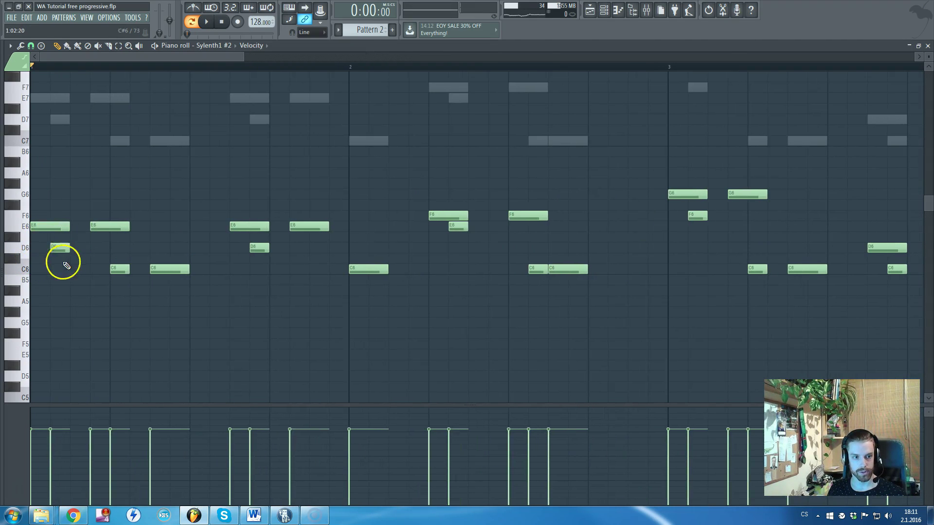
Show the portamento time in the Sylenth1 #2 instrument and play Pattern 2 to hear the glide between its notes.
key("Escape")
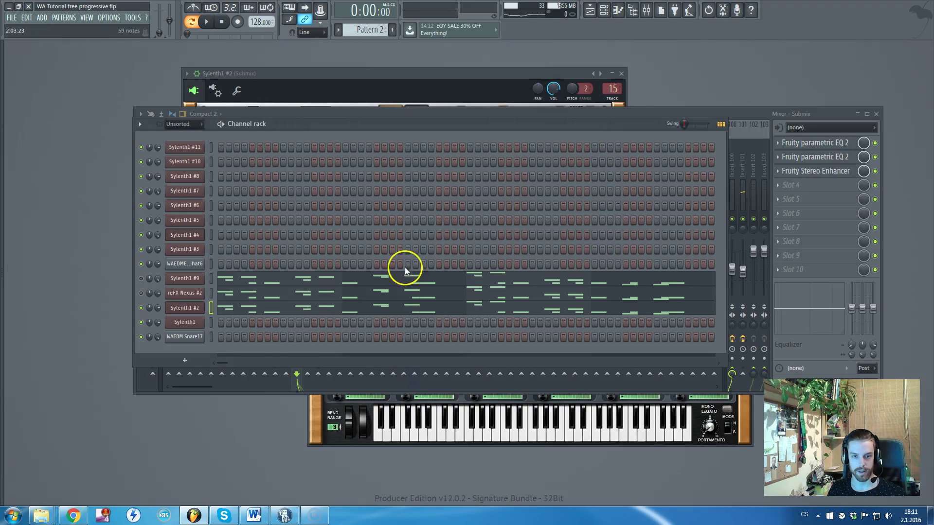
left_click(197, 313)
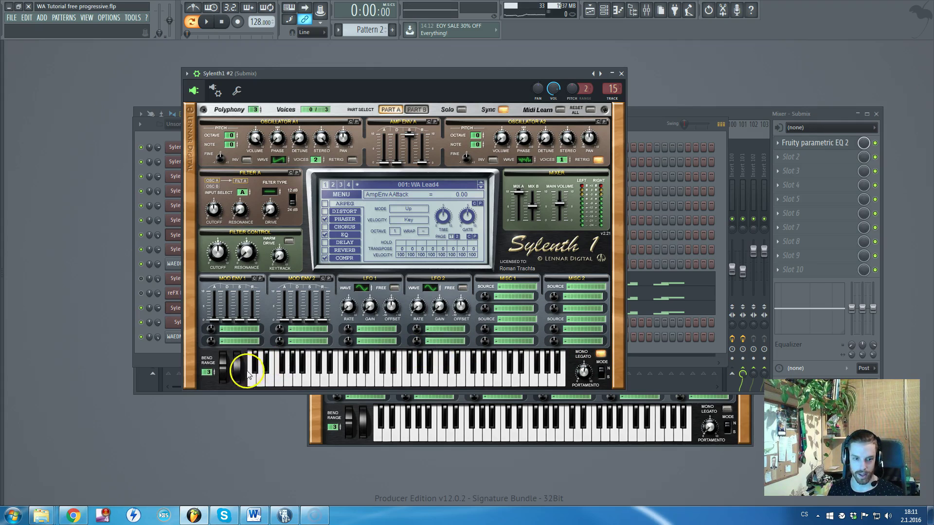
left_click(587, 375)
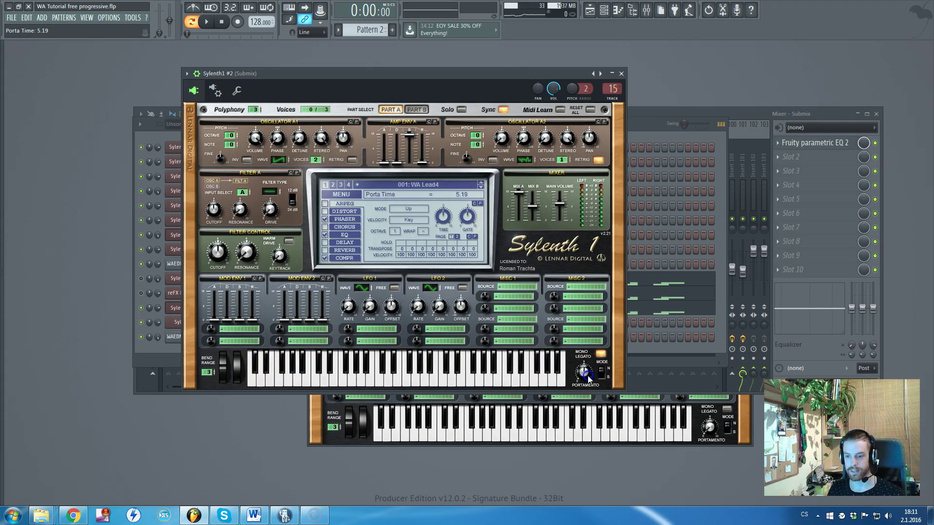
mouse_move(587, 384)
left_mouse_down()
mouse_move(588, 397)
mouse_move(590, 375)
left_mouse_up()
key("space")
left_click(620, 73)
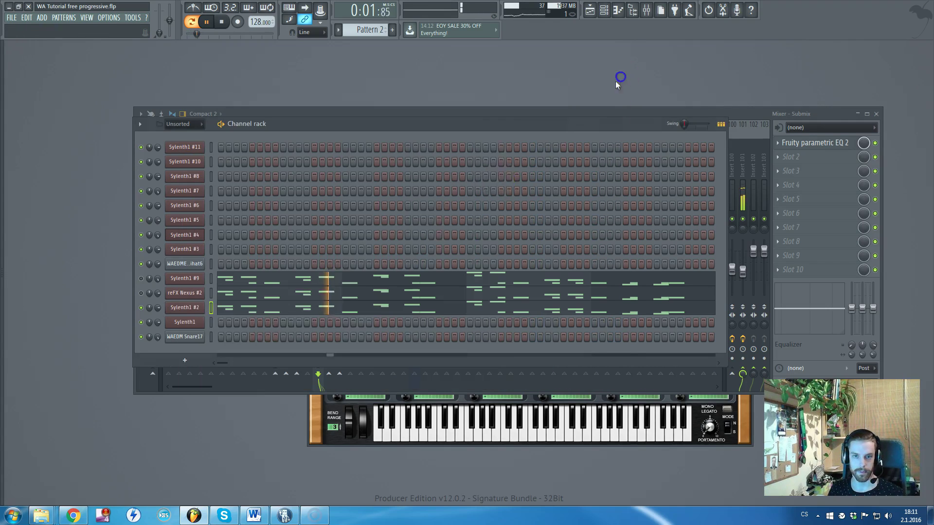
Unmute reFX Nexus #2 and Sylenth1 #9 to hear all three lead layers together, and stop playback.
left_click(142, 293)
left_click(141, 279)
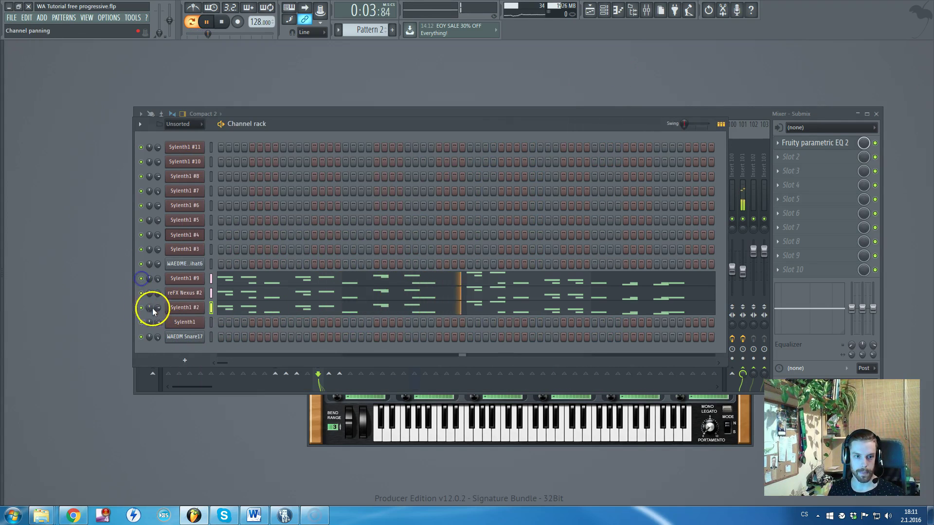
key("space")
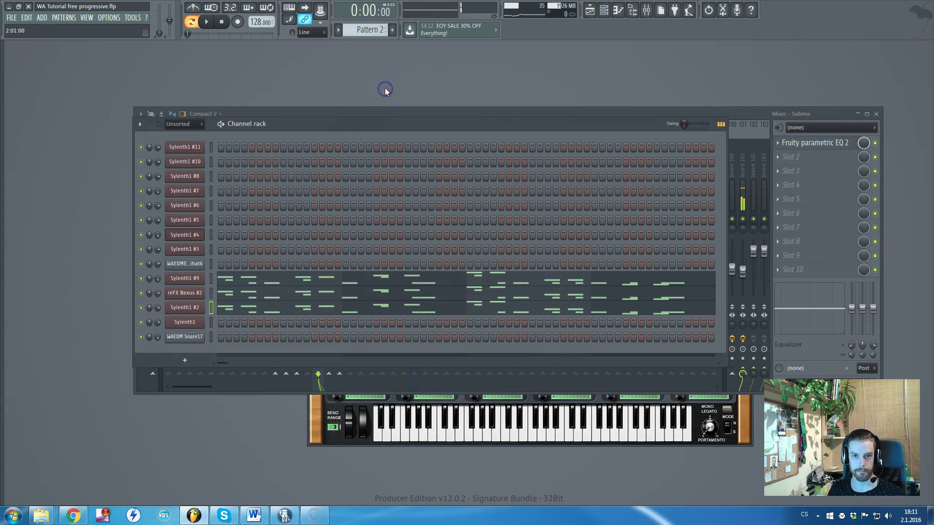
Select Pattern 6 from its Track 12 clip in the playlist and open its Sylenth1 #8 instrument from the channel rack.
key("F5")
scroll(382, 150, "down", 1)
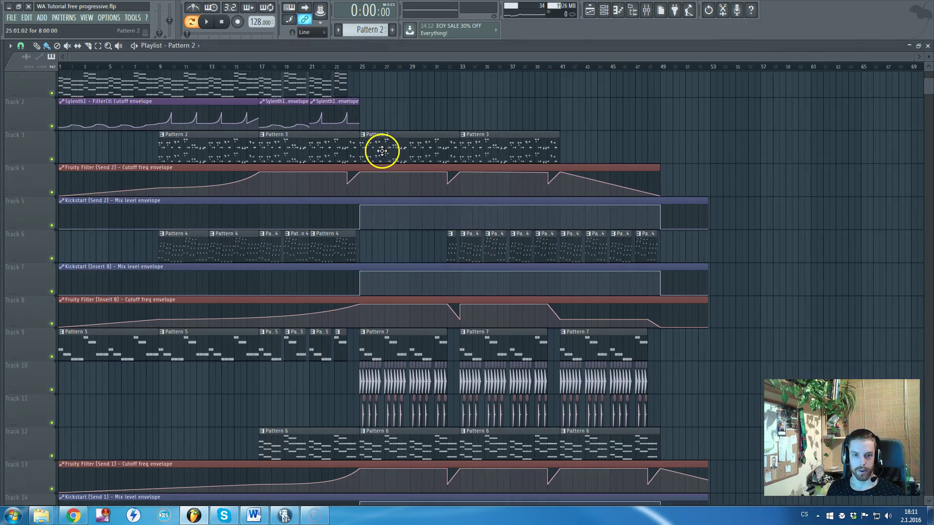
scroll(453, 185, "down", 3)
left_click(389, 287)
key("F5")
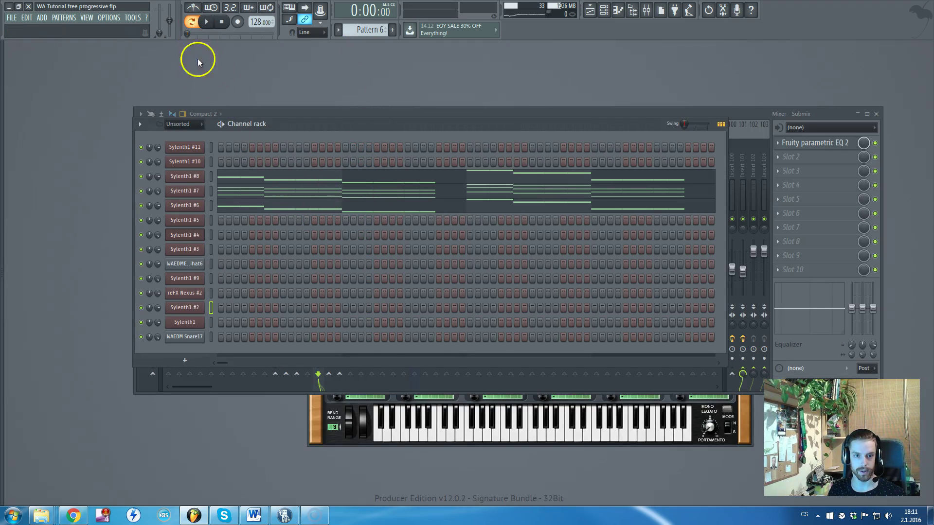
left_click(195, 180)
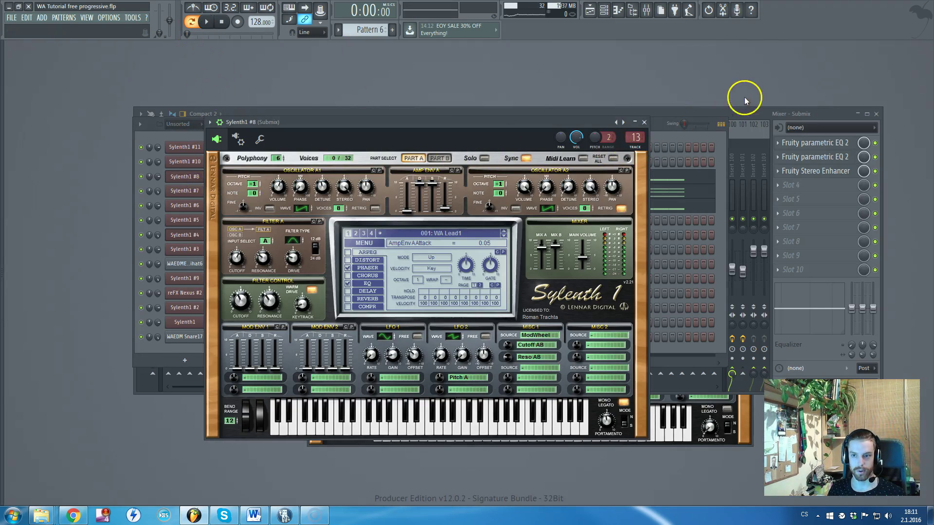
Play Pattern 6 while inspecting the Insert 100 effect chain in the mixer, and stop it back in the playlist.
left_click(743, 116)
key("space")
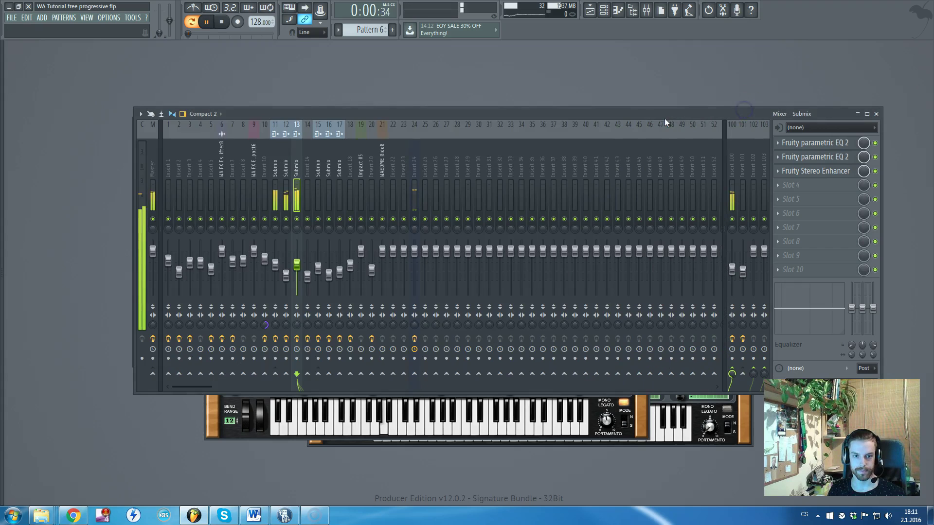
left_click(731, 164)
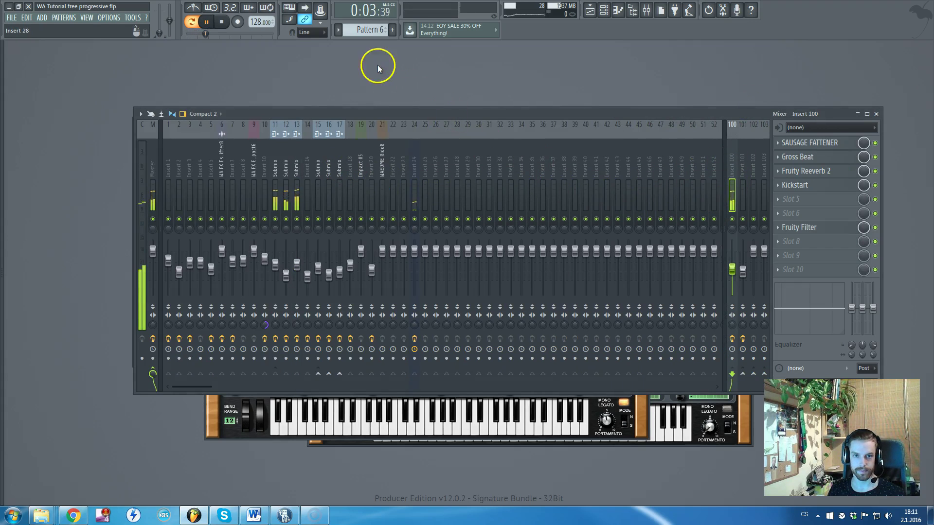
key("F5")
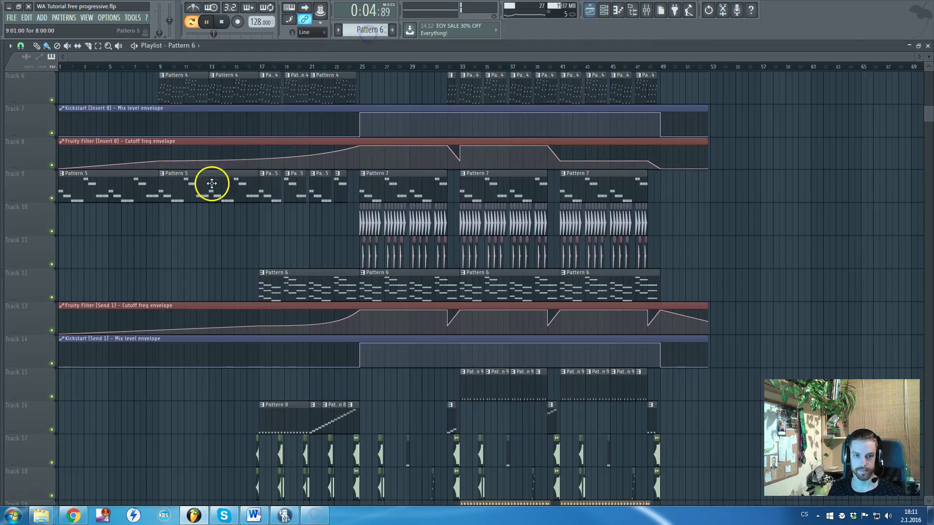
right_click(337, 58)
key("space")
View the Sylenth1 #8 notes of Pattern 6 in the piano roll.
right_click(378, 112)
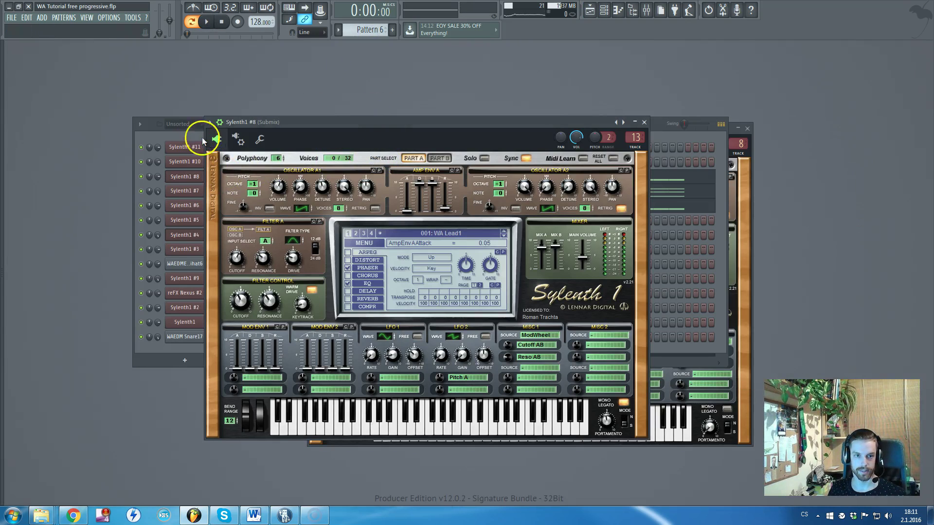
left_click(188, 139)
left_click(256, 178)
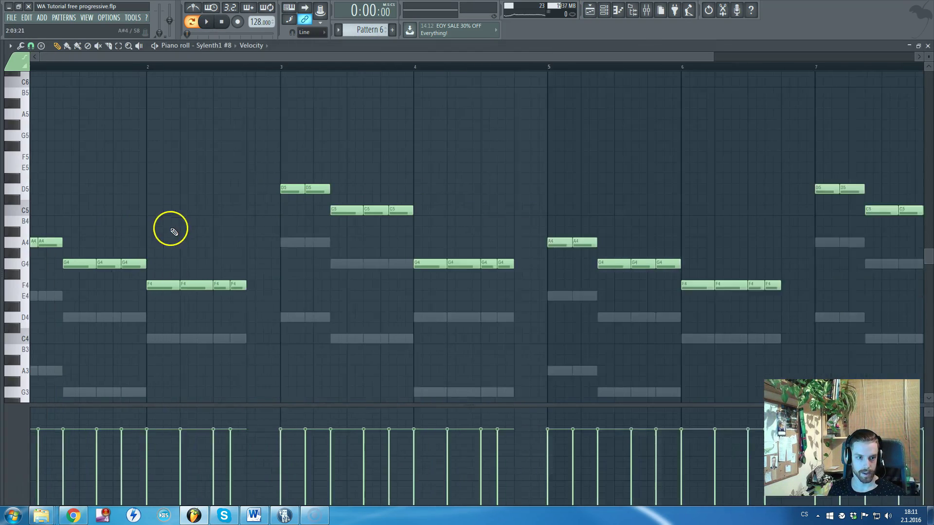
Mute Sylenth1 #7 and Sylenth1 #6 in the channel rack and play Pattern 6 to hear Sylenth1 #8 alone.
key("F7")
left_click(141, 190)
left_click(141, 206)
key("space")
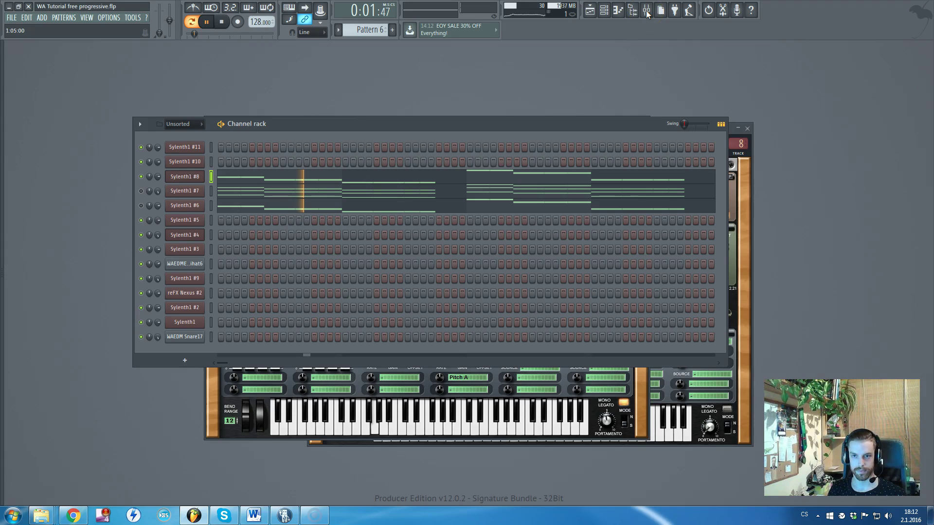
Stop playback and inspect the Gross Beat effect on the mixer's Insert 100.
key("space")
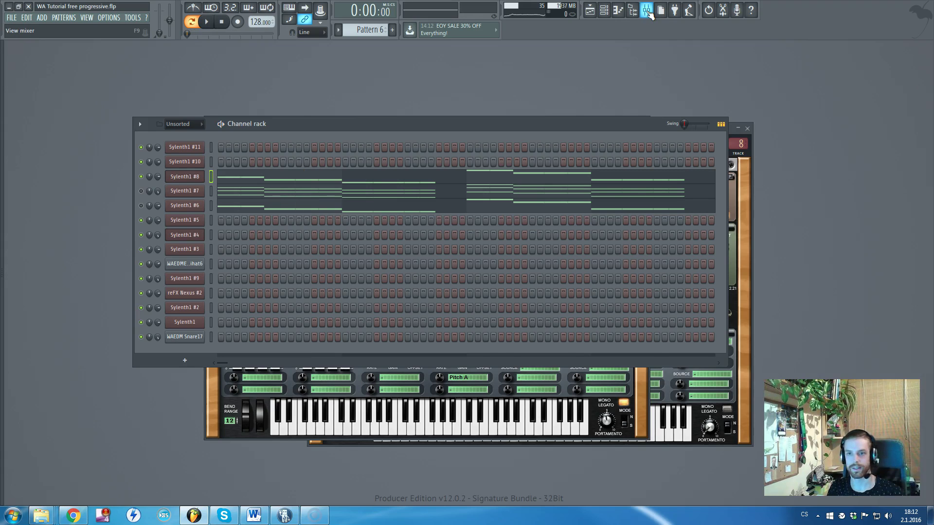
left_click(647, 10)
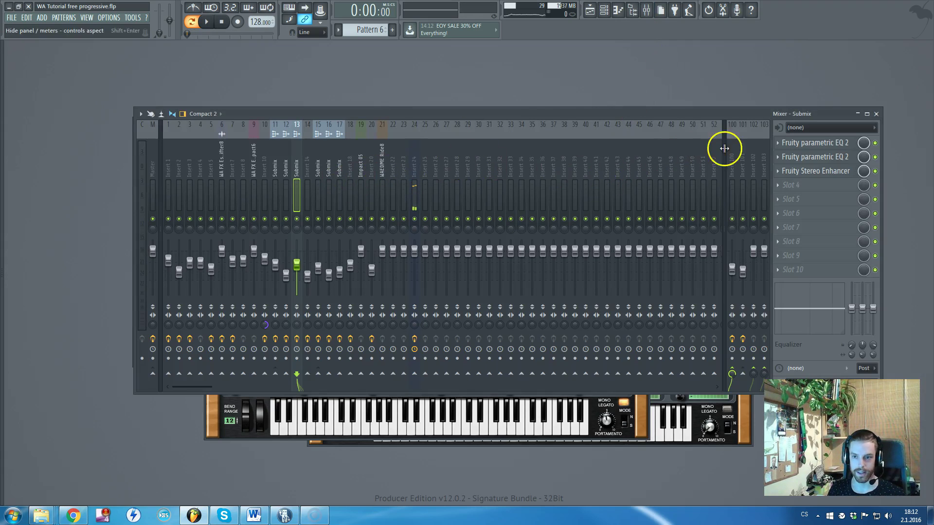
left_click(734, 164)
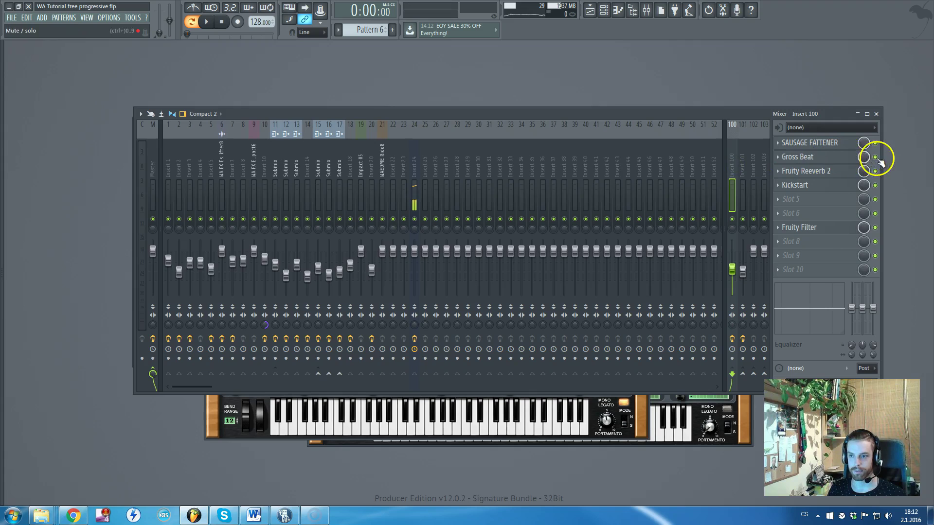
left_click(858, 159)
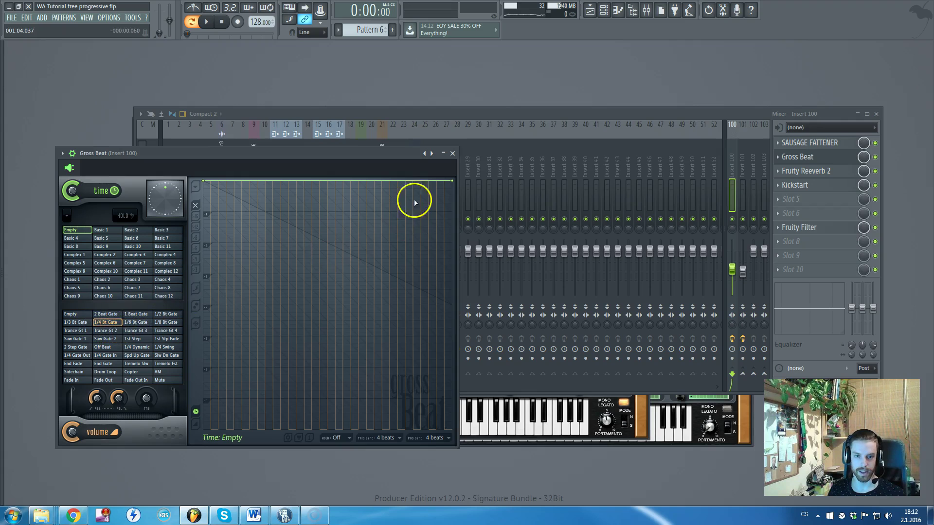
left_click(452, 153)
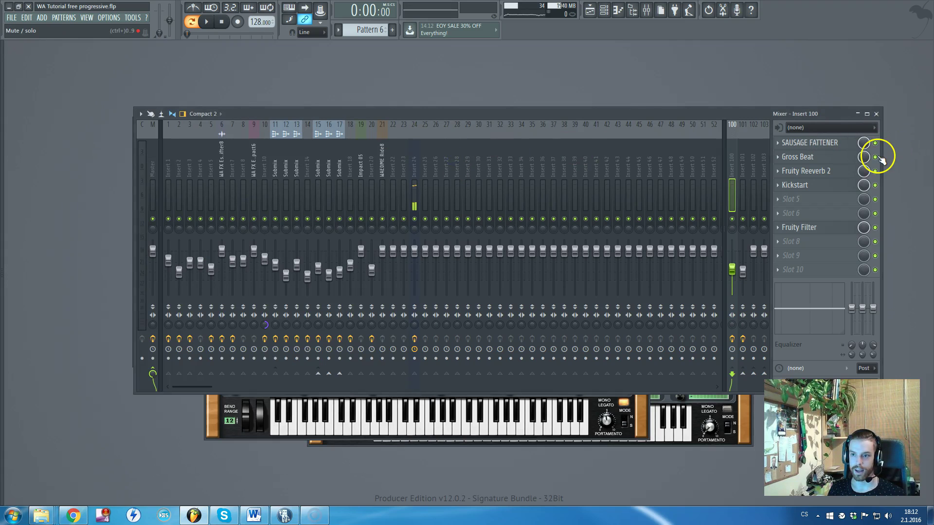
left_click(845, 157)
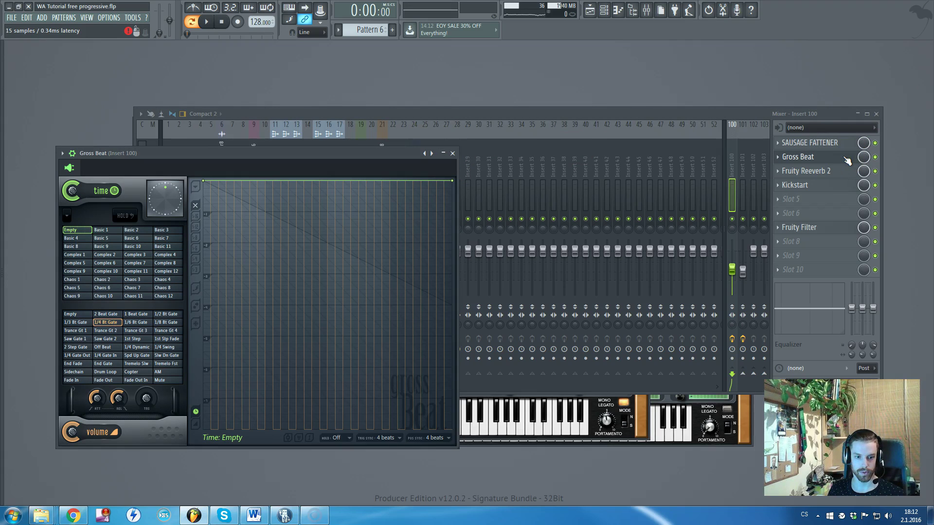
Bypass Gross Beat on Insert 100, audition Pattern 6 without it, and re-enable the effect.
left_click(874, 157)
key("space")
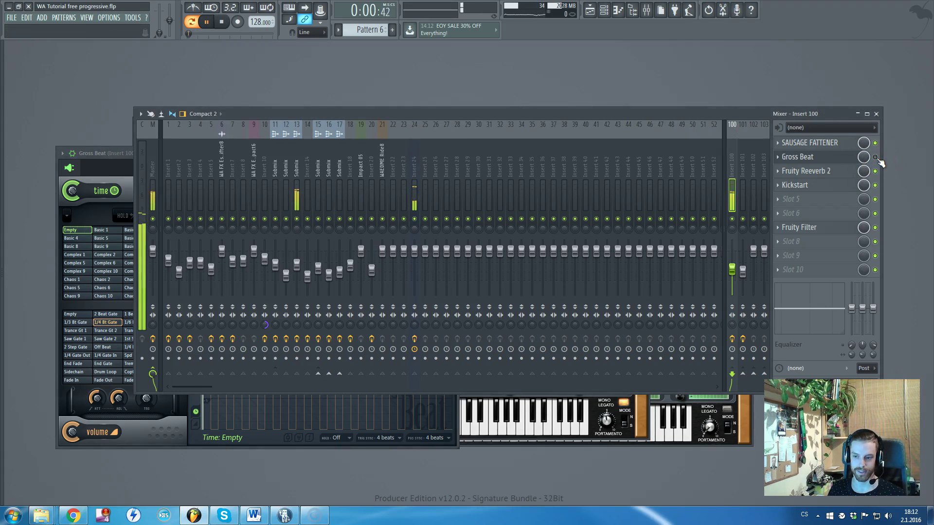
key("space")
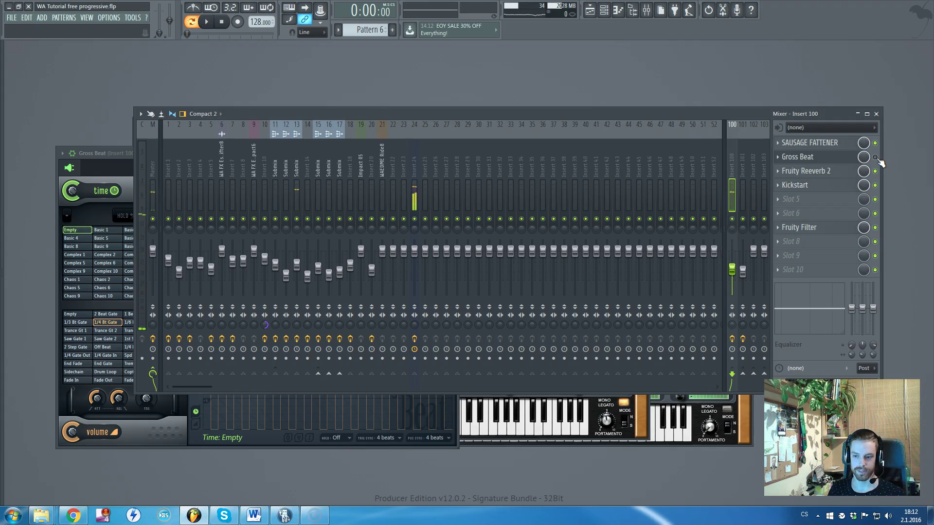
left_click(874, 157)
Play Pattern 6 while varying Gross Beat's volume mix on Insert 100, stopping at 100%, and close the effect window.
left_click(838, 156)
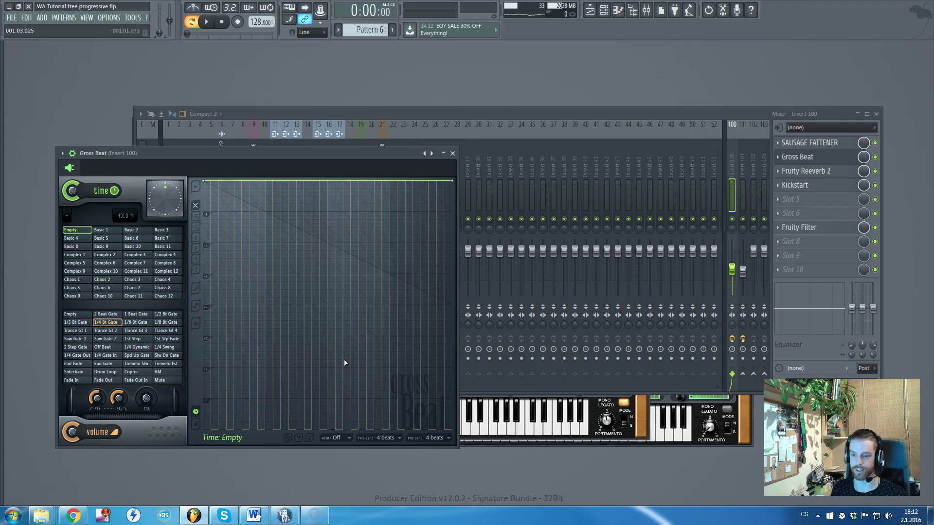
key("space")
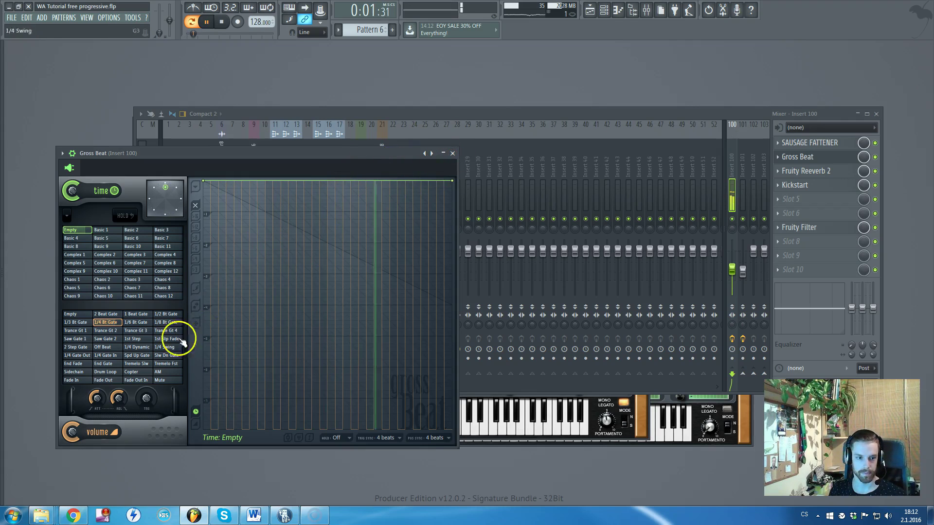
left_click_drag(76, 442, 107, 409)
key("space")
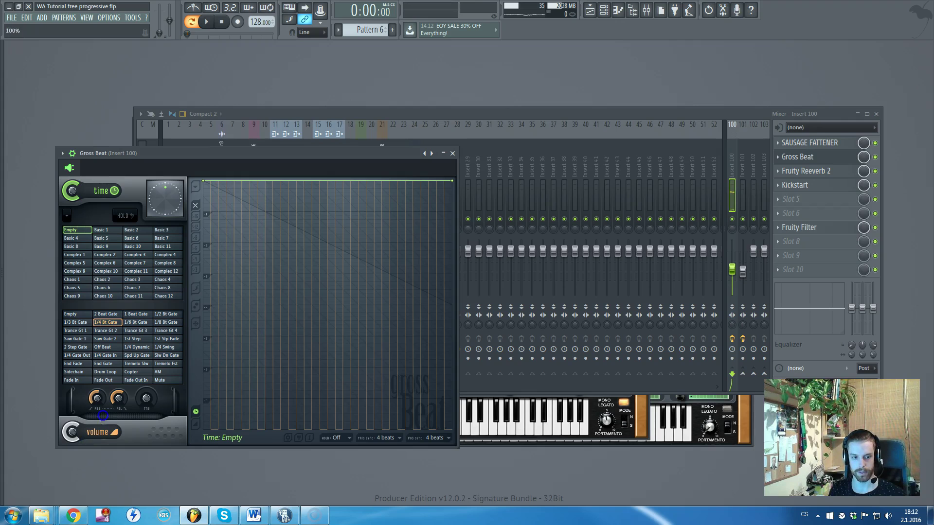
left_click(452, 153)
Unmute Sylenth1 #7 and Sylenth1 #6 in the channel rack and play Pattern 6 with all three layers.
key("F6")
left_click(141, 191)
left_click(186, 194)
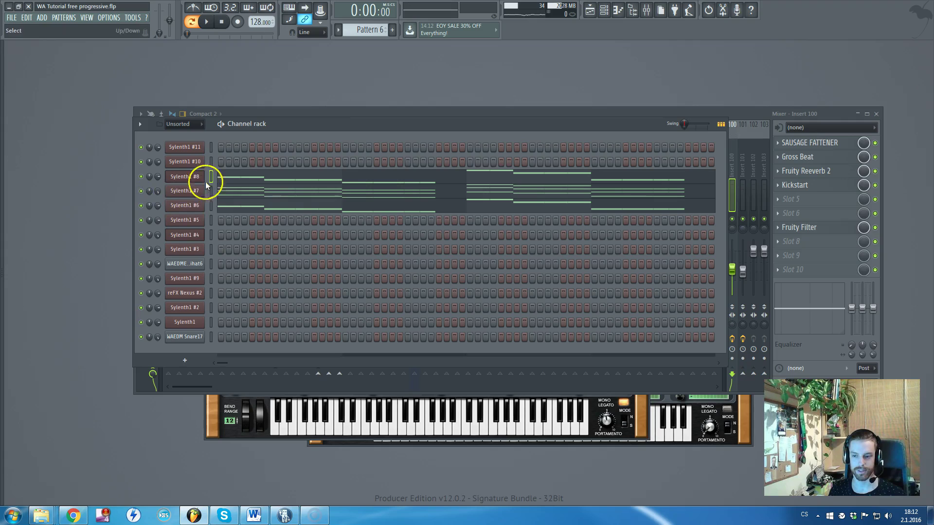
key("space")
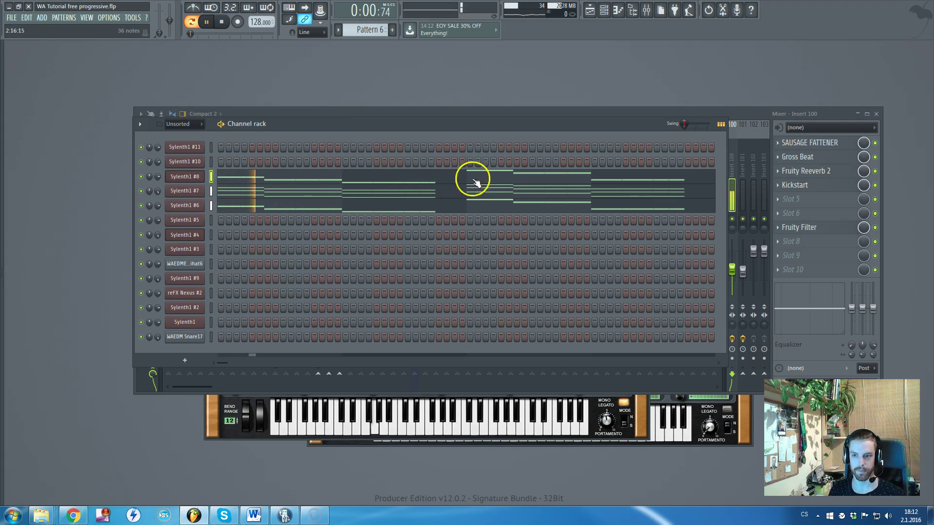
Toggle the mutes of Sylenth1 #6, #8 and #7 during playback to compare the layers, leaving all three enabled.
left_click(141, 206)
left_click(142, 176)
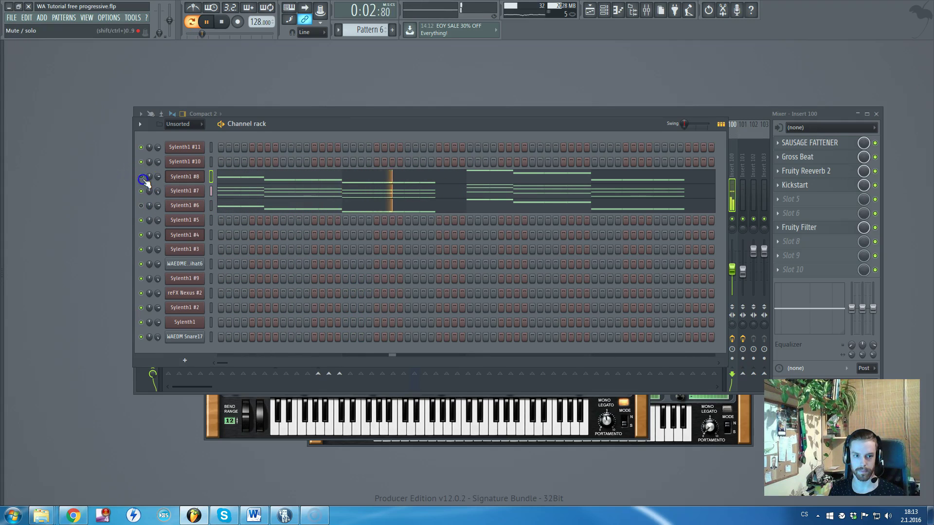
left_click(142, 191)
left_click(141, 205)
left_click(141, 191)
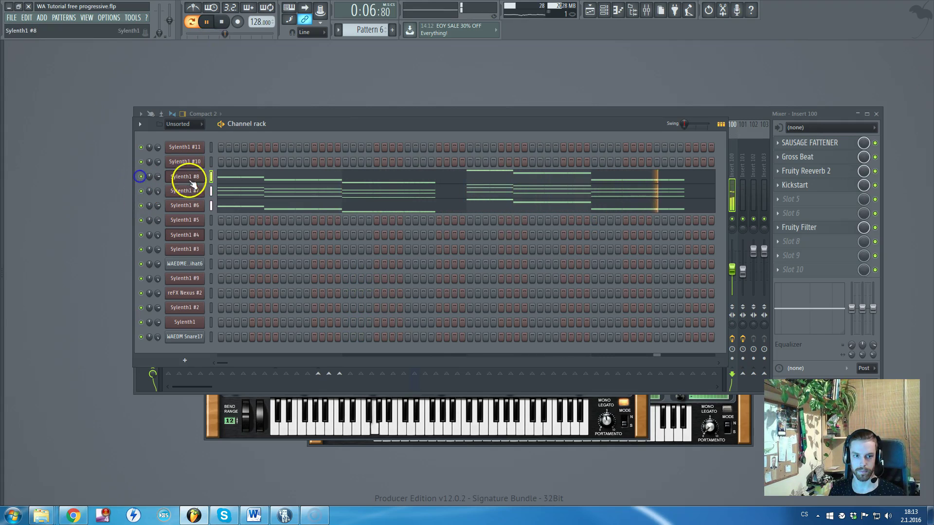
Stop playback and view the effect chains of the Submix tracks 13 and 11 and of Insert 100 in the mixer.
left_click(760, 112)
key("space")
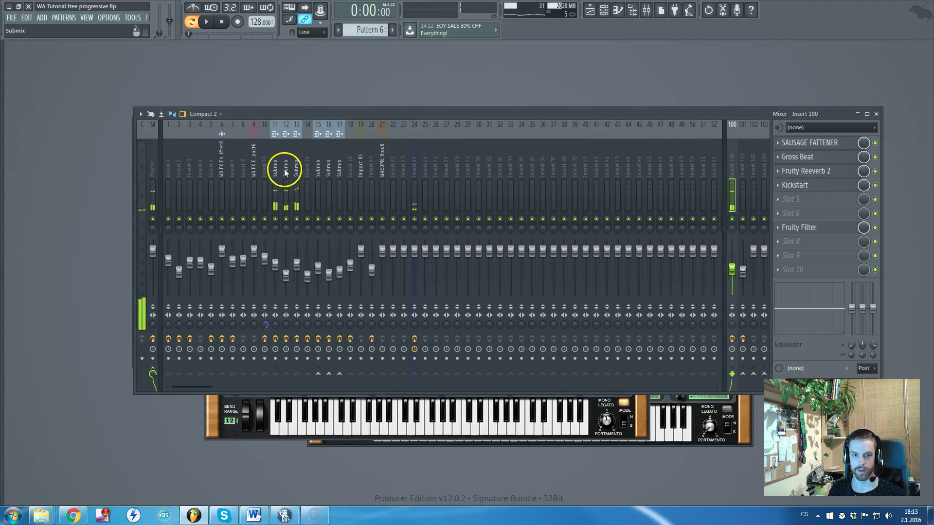
left_click(294, 170)
left_click(275, 169)
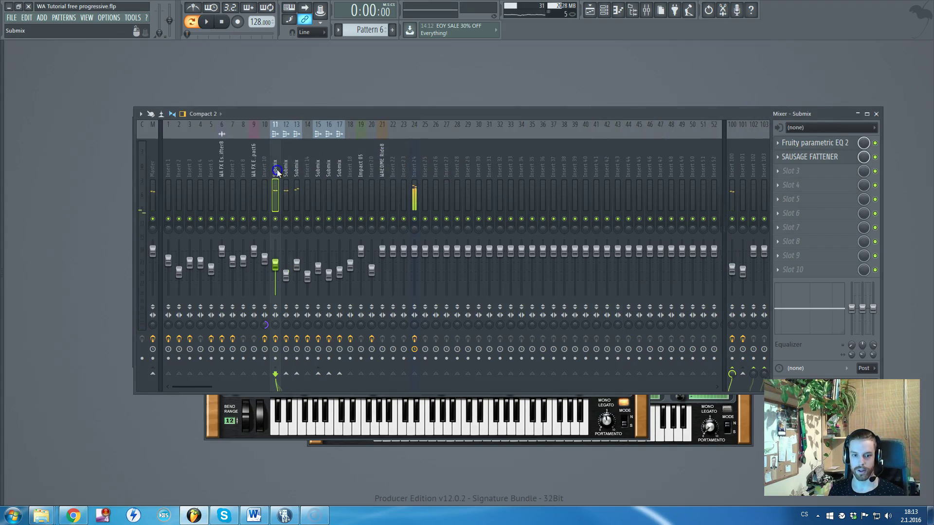
left_click(734, 168)
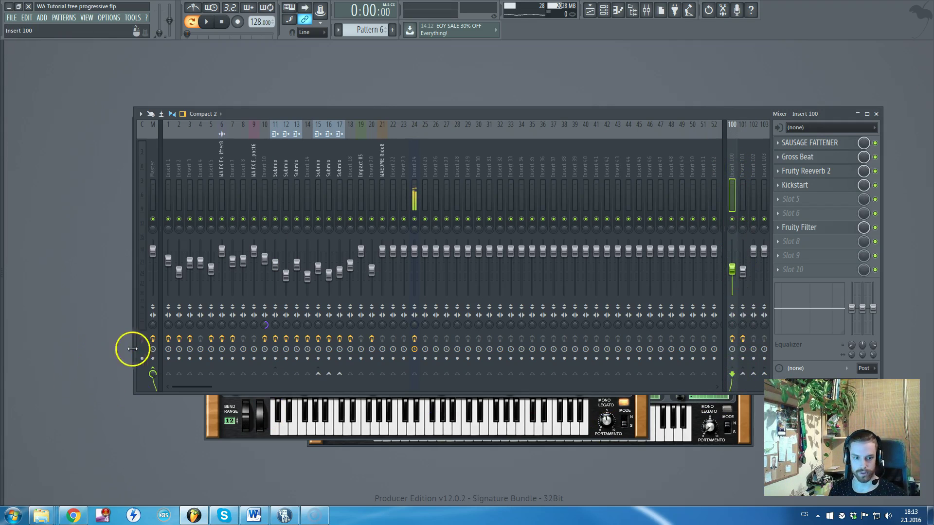
Close the mixer and the Sylenth1 window, and look through the whole arrangement in the playlist.
left_click(877, 115)
left_click(750, 161)
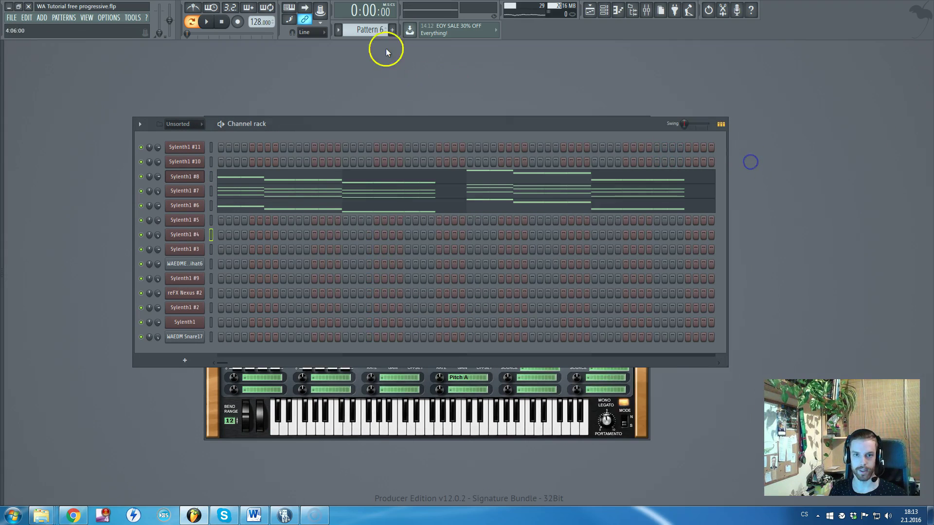
key("F5")
scroll(486, 122, "down", 2)
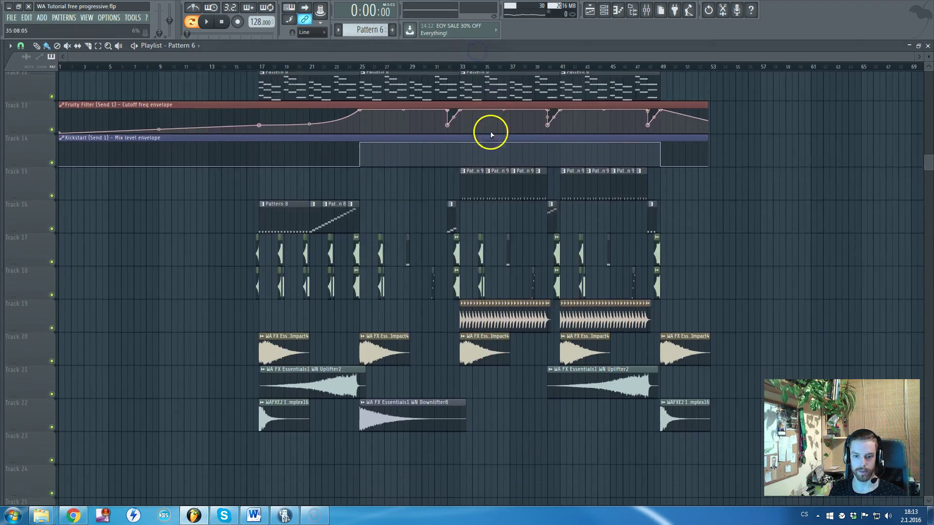
scroll(490, 135, "down", 3)
scroll(478, 167, "up", 12)
Point out the section between bars 17 and 25 by moving the song position between its start and end.
left_click(360, 69)
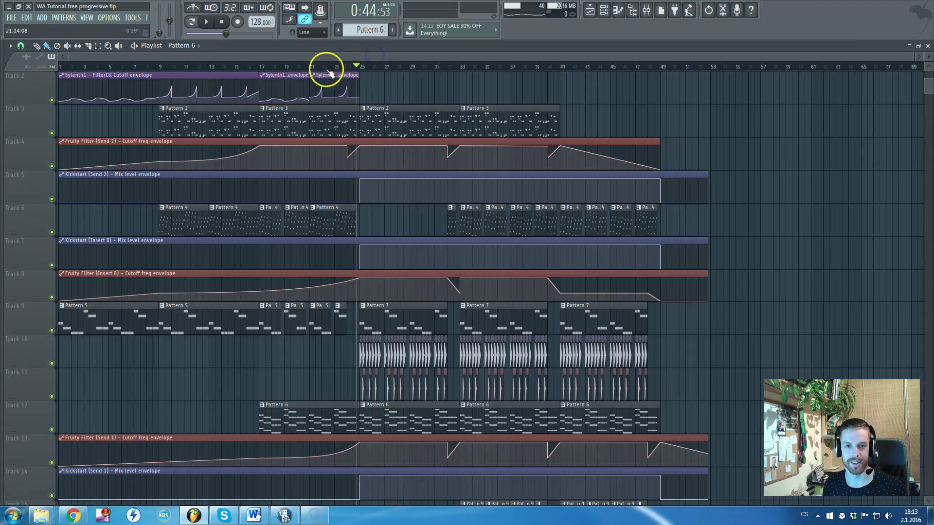
left_click(256, 68)
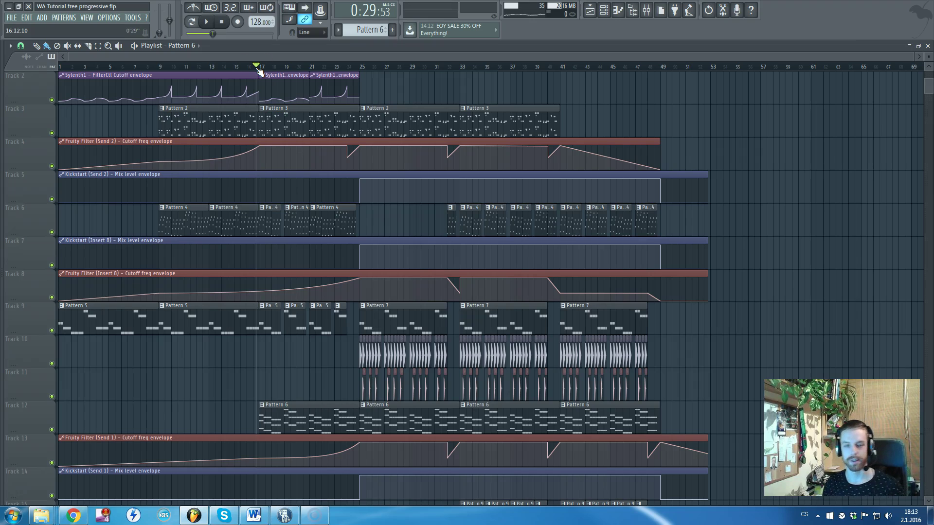
left_click(358, 68)
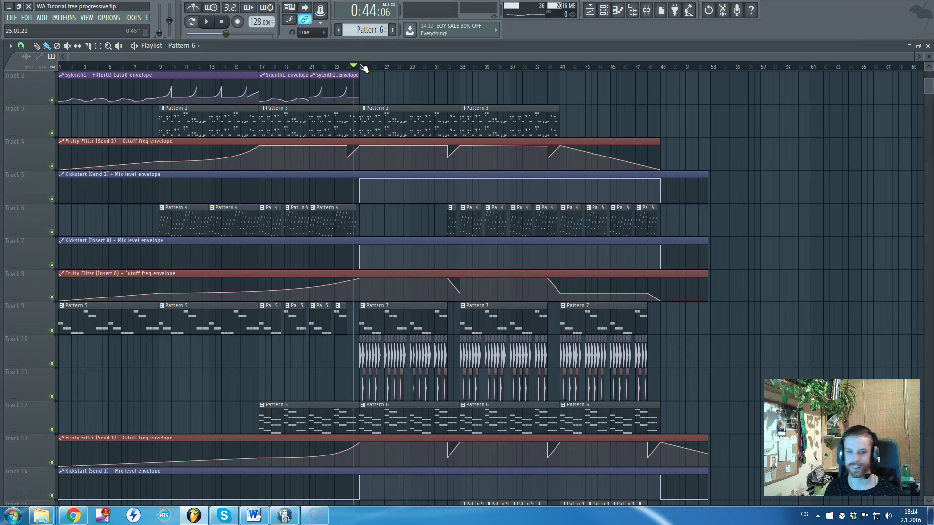
left_click(338, 155)
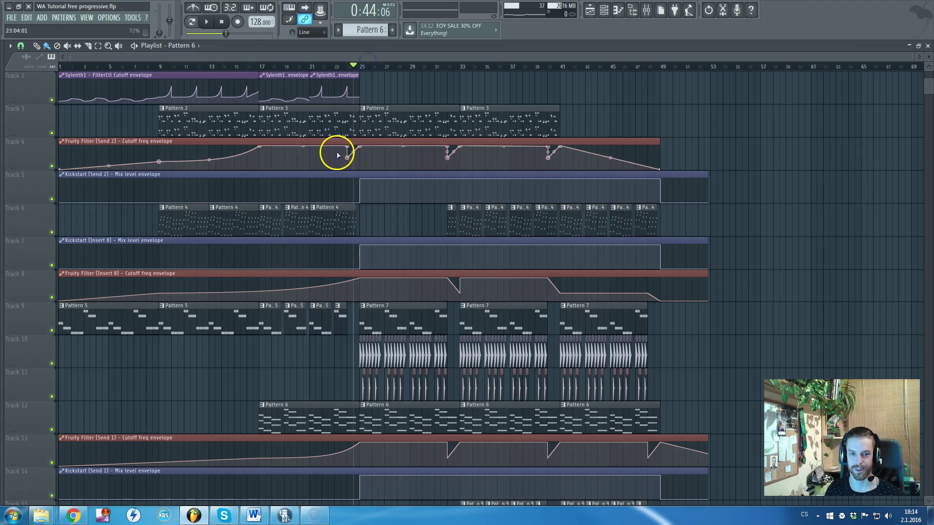
Place the song position at bar 17, briefly audition the build-up, and move the position to bar 24.
scroll(338, 155, "up", 3)
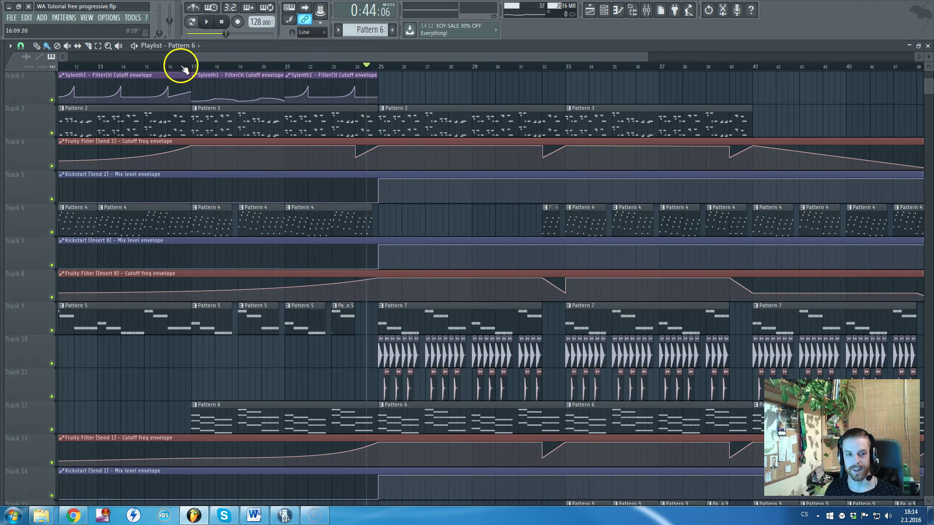
left_click(191, 66)
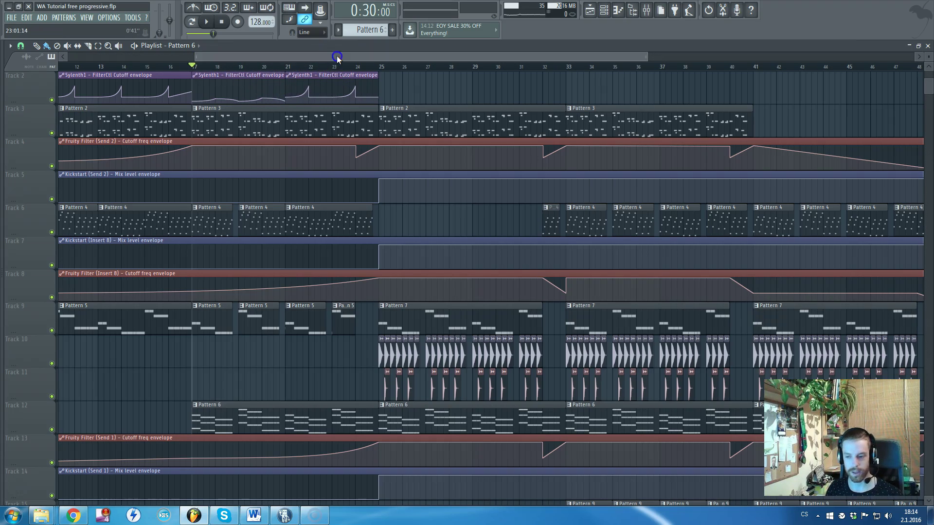
key("space")
key("space")
left_click(360, 68)
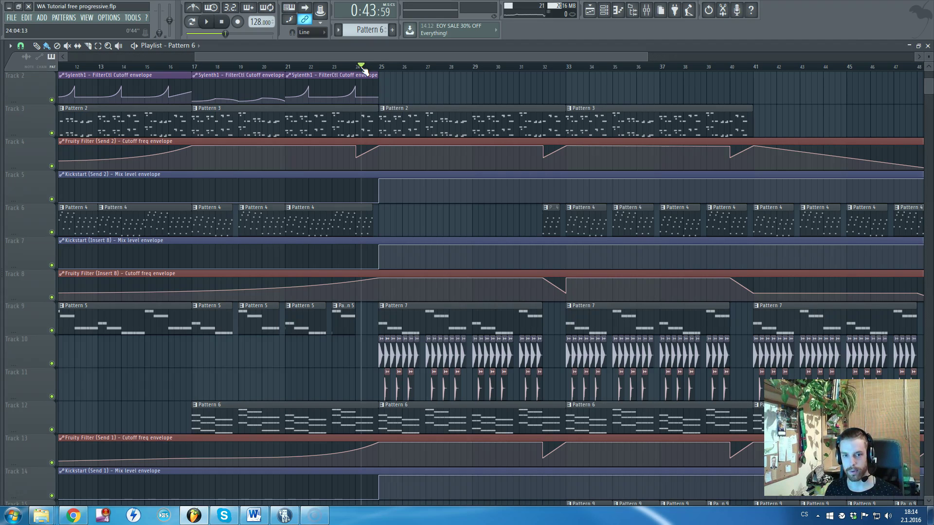
Look over the pattern and automation tracks around the drop at bar 25 in the playlist.
scroll(401, 55, "down", 4)
scroll(398, 80, "down", 1)
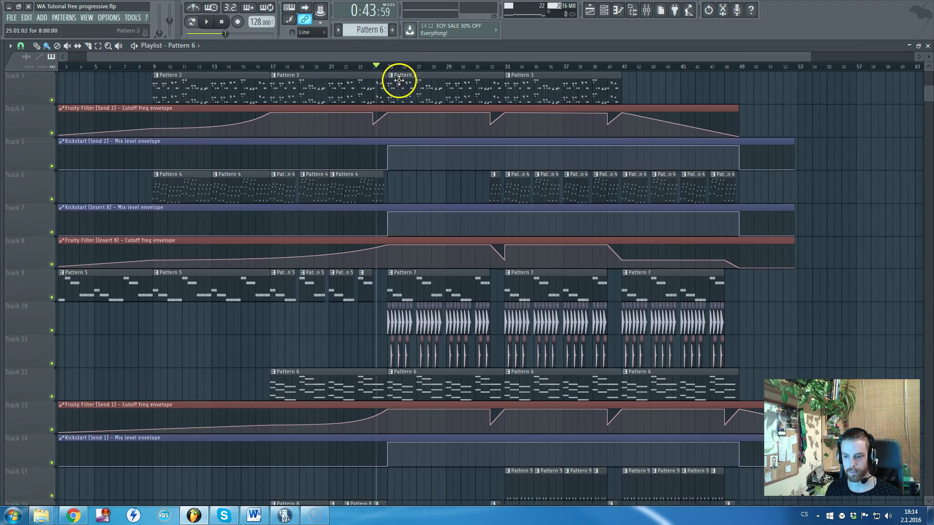
scroll(399, 83, "down", 2)
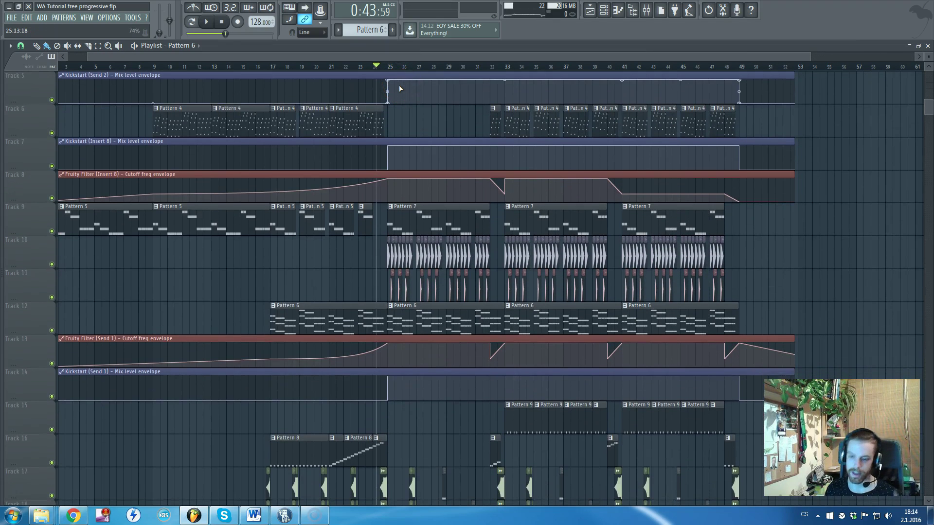
scroll(406, 94, "up", 3)
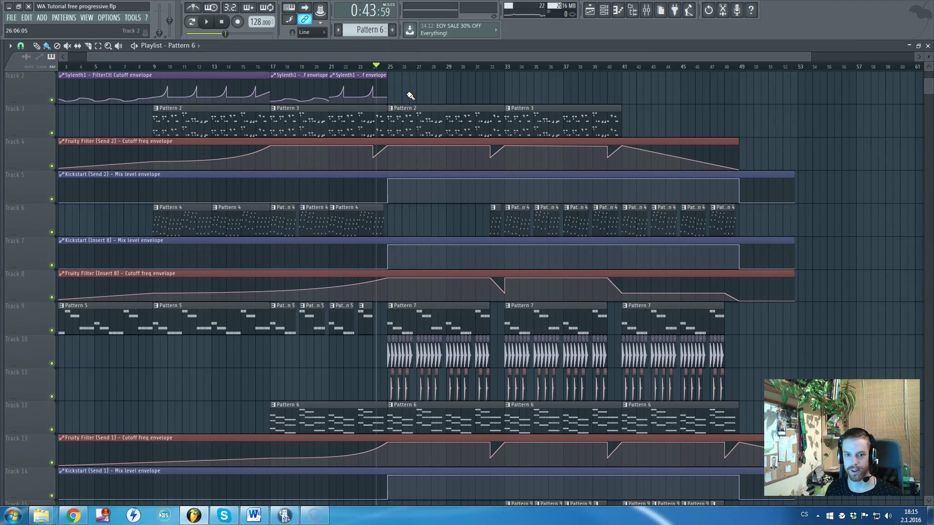
scroll(410, 95, "up", 1)
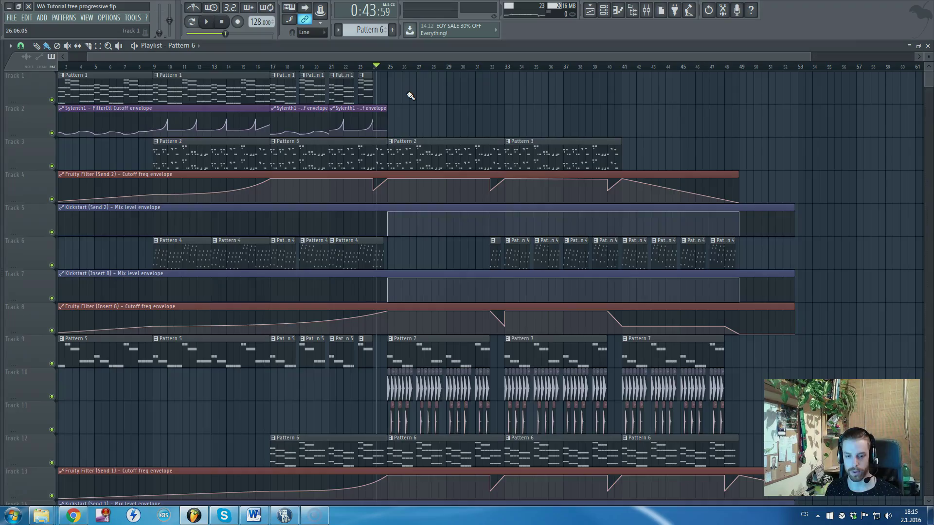
scroll(408, 96, "down", 3)
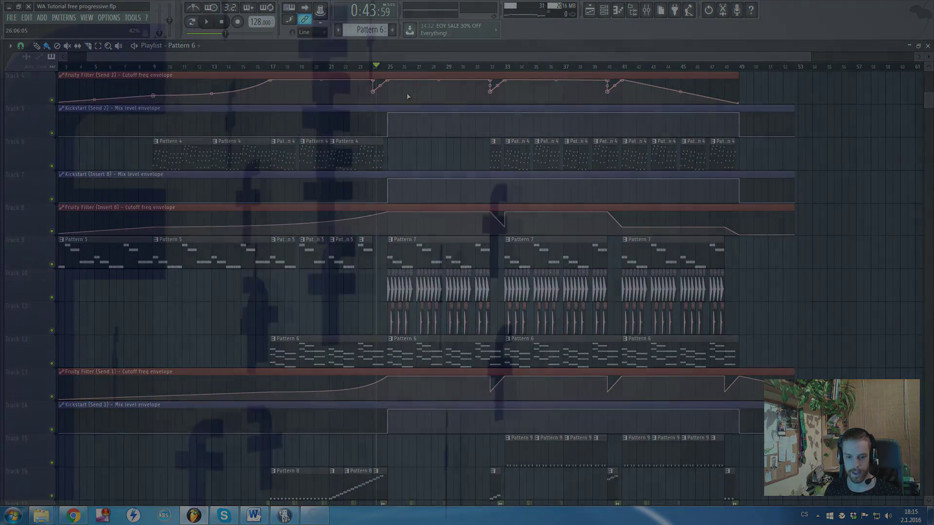